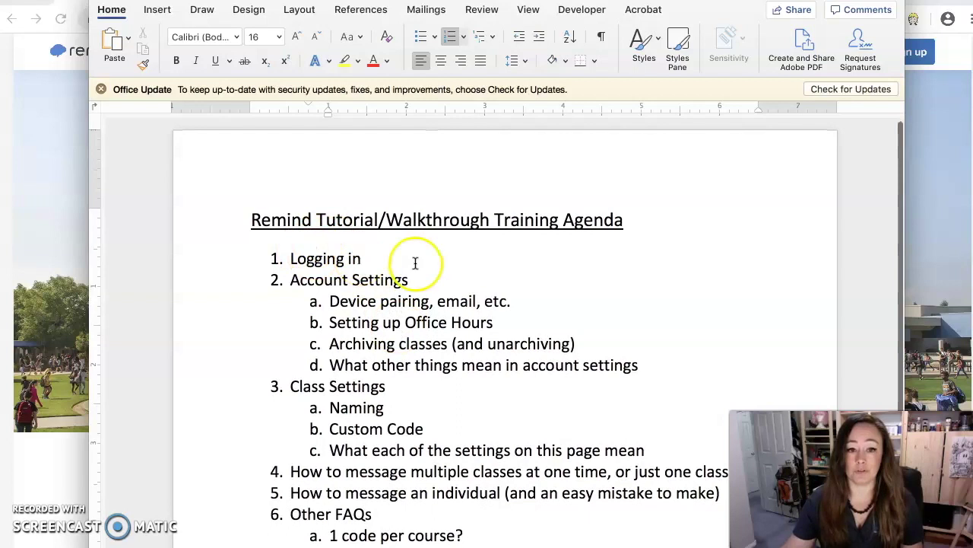
Skim the Remind training agenda in Word, then bring the remind.com home page forward
scroll(394, 279, down, 3)
scroll(394, 279, down, 2)
scroll(462, 325, up, 1)
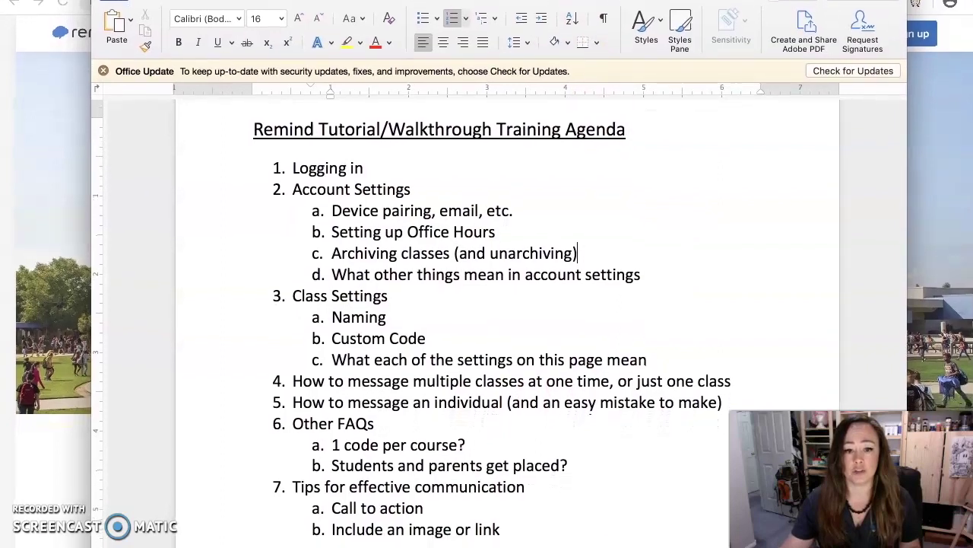
click(48, 177)
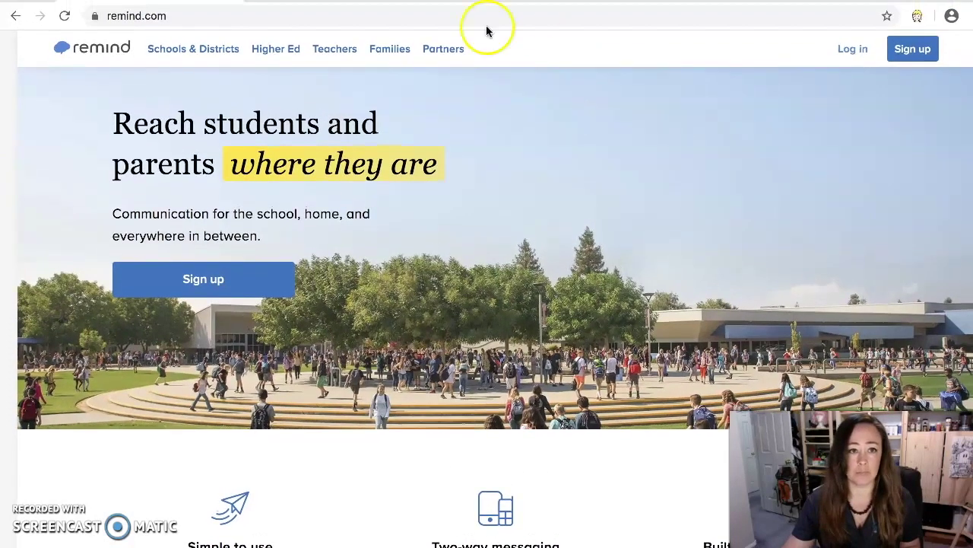
Log in to Remind with the teacher's school Google account
click(852, 50)
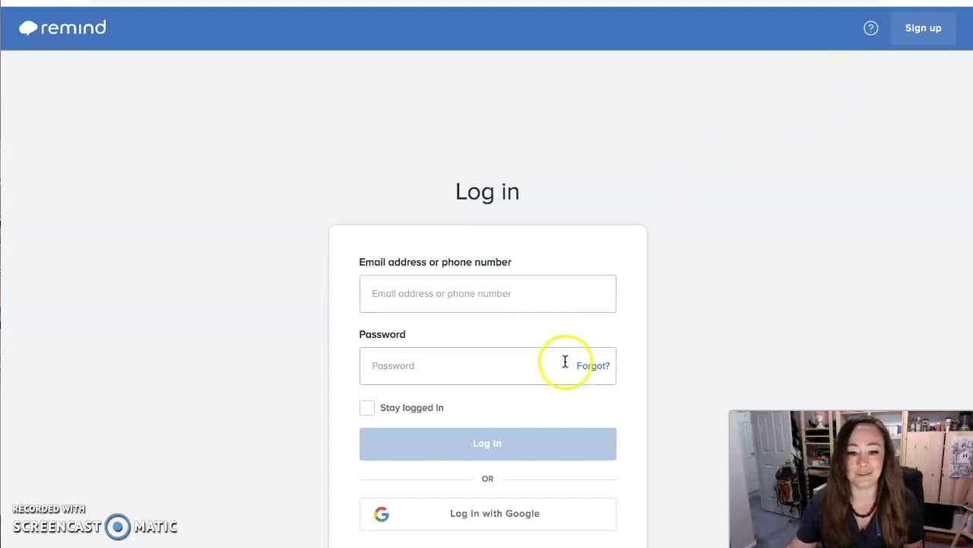
click(479, 526)
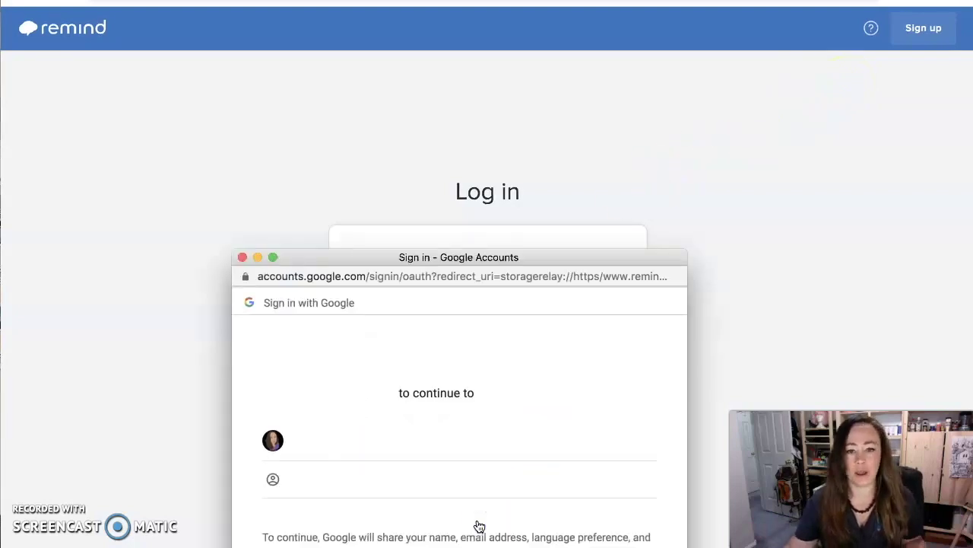
drag(537, 257, 548, 122)
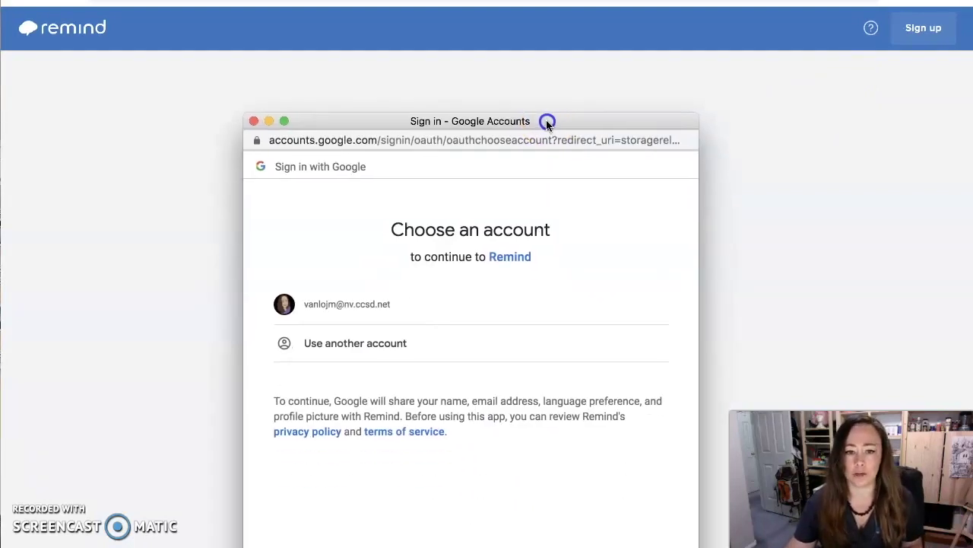
click(330, 305)
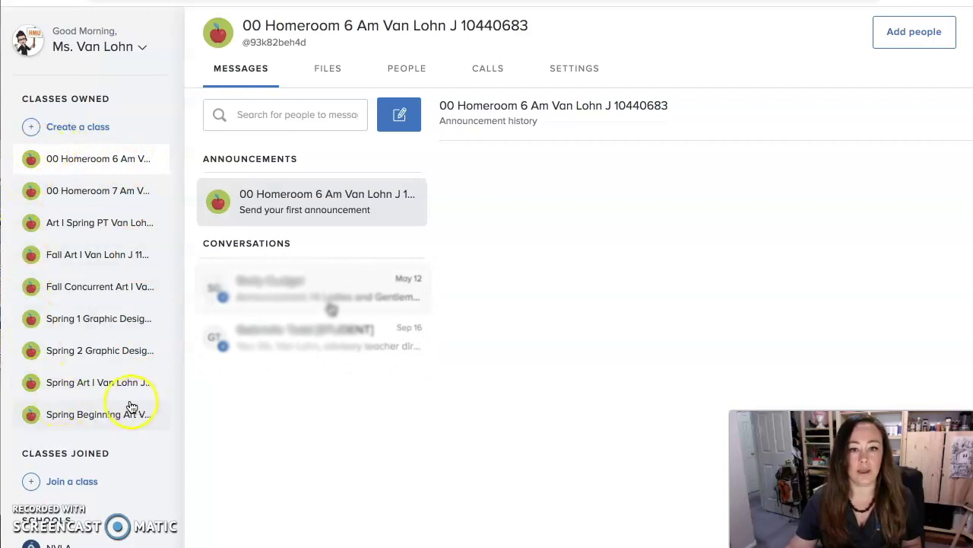
Switch to the 00 Homeroom 7 class and show the account options menu
click(82, 196)
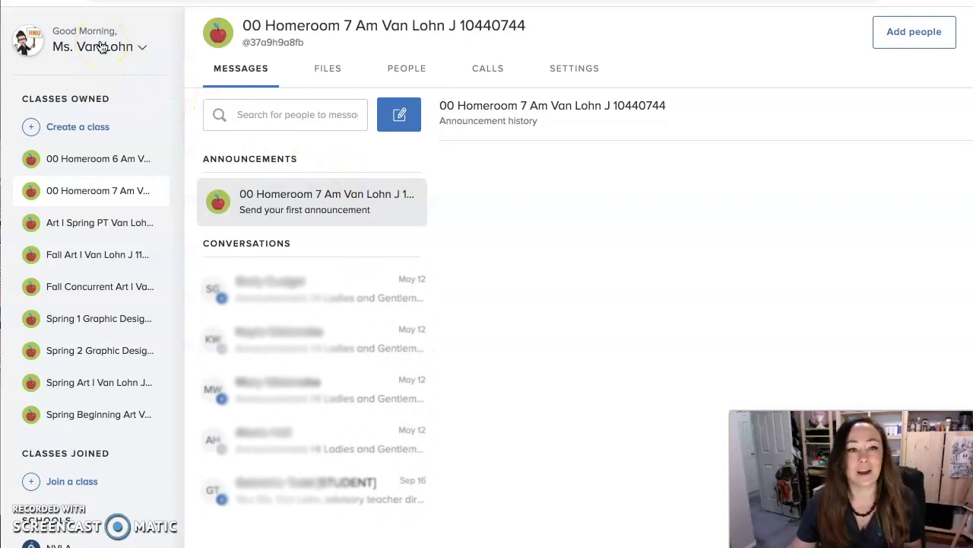
click(102, 47)
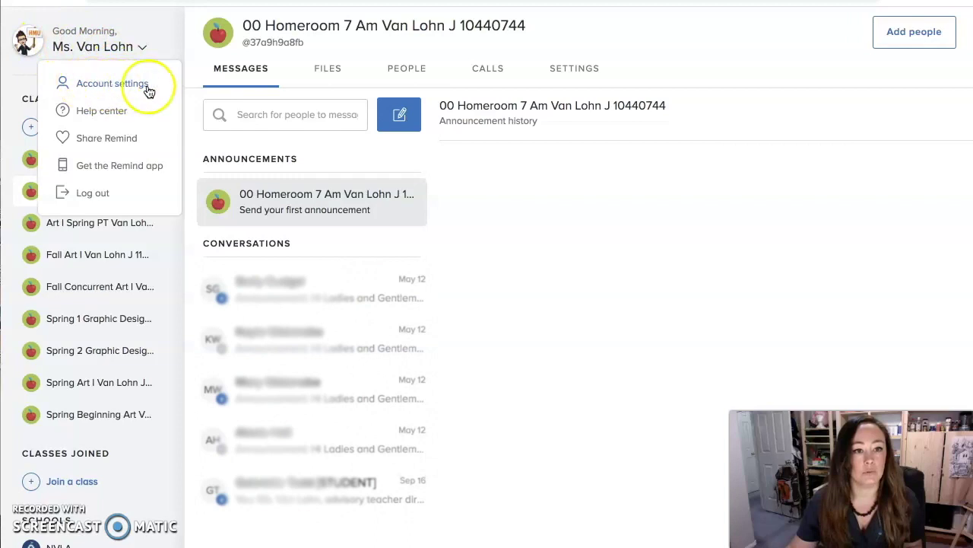
In Account settings, change the signature's title to a first name, then restore 'Ms.'
click(117, 85)
drag(460, 180, 430, 178)
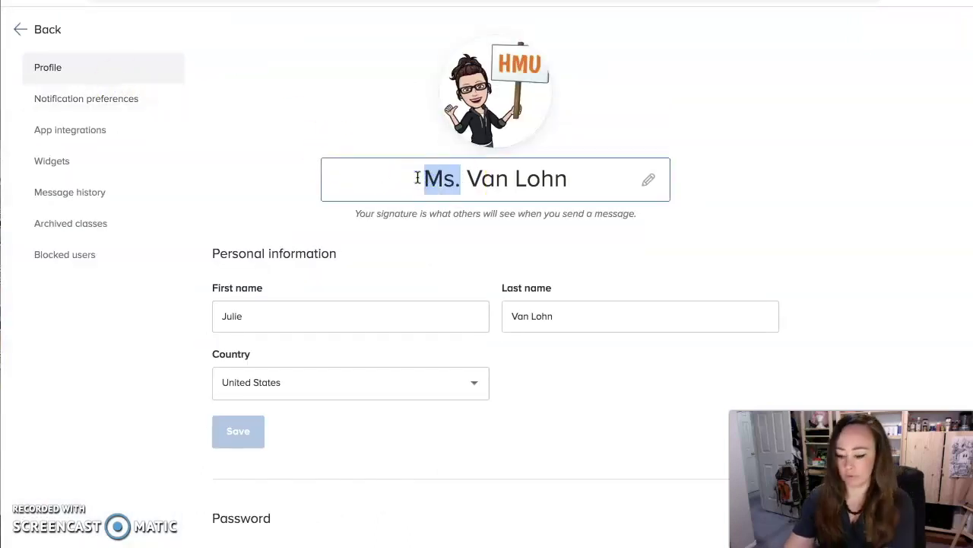
text(Julie)
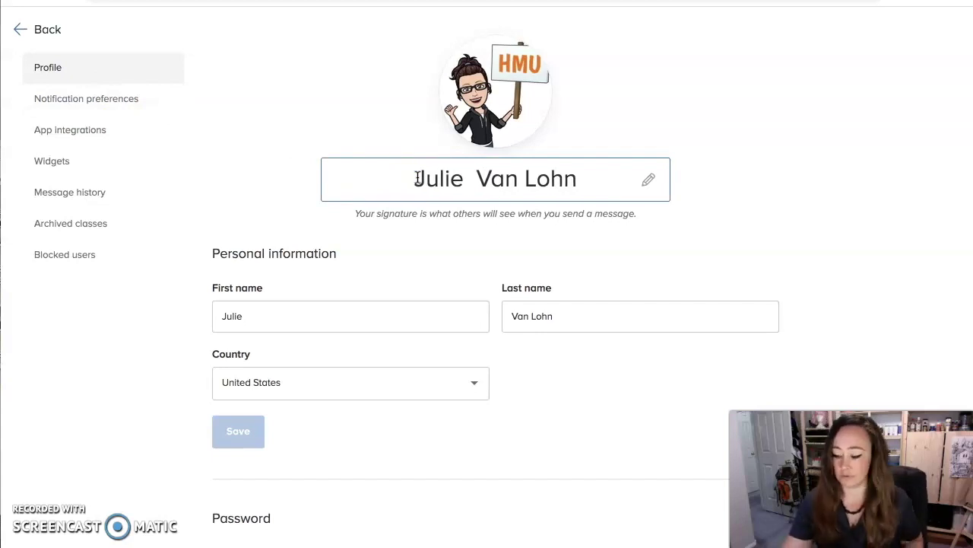
key(BackSpace)
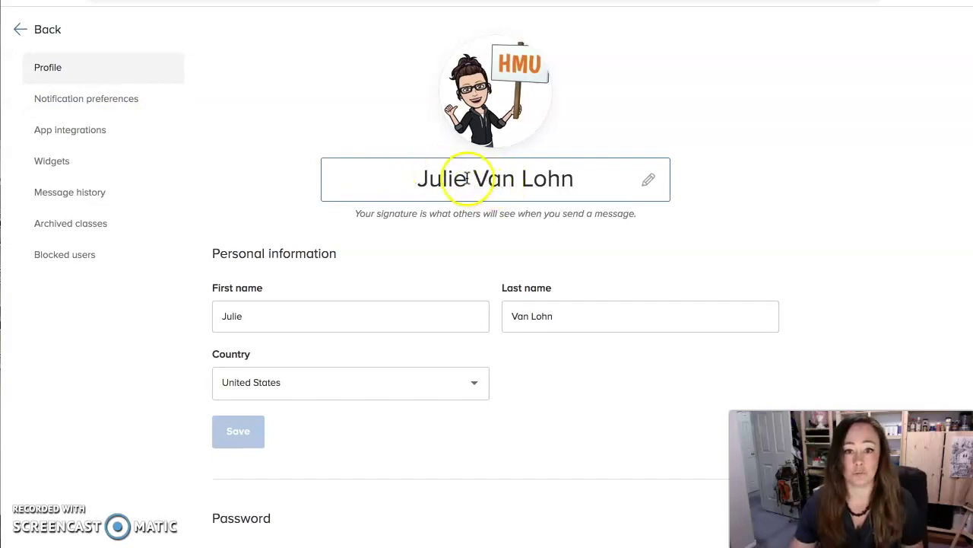
drag(463, 178, 414, 175)
text(Ms.)
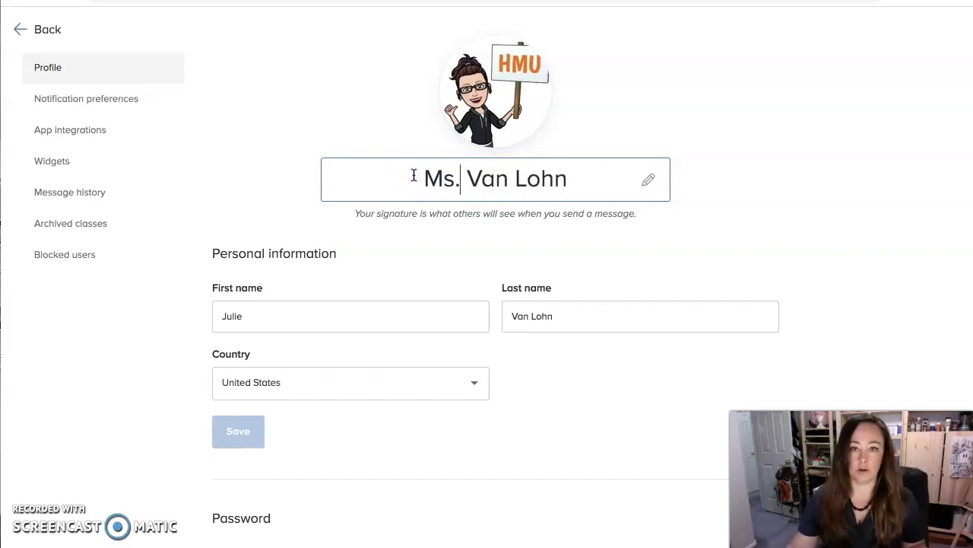
click(509, 108)
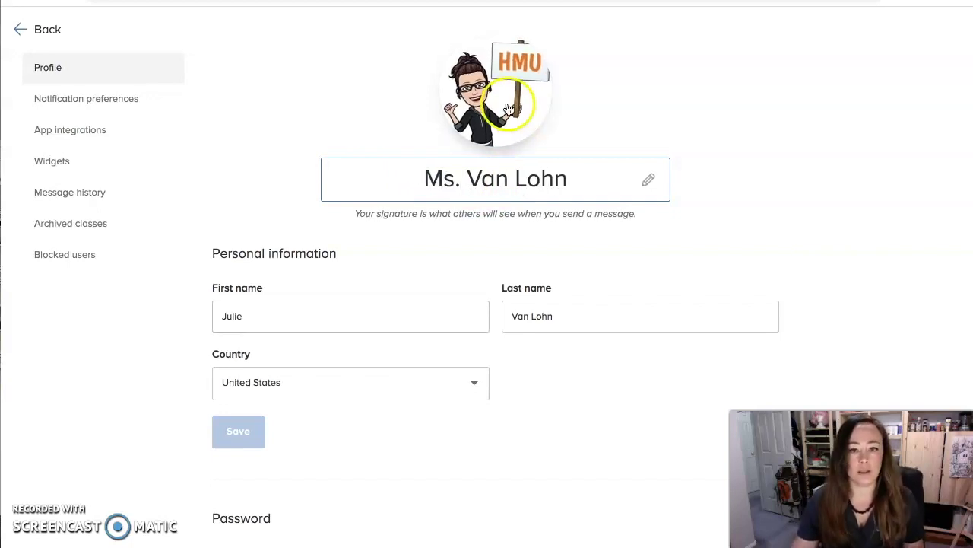
Remove the current profile photo and start choosing a new one from the computer
click(503, 181)
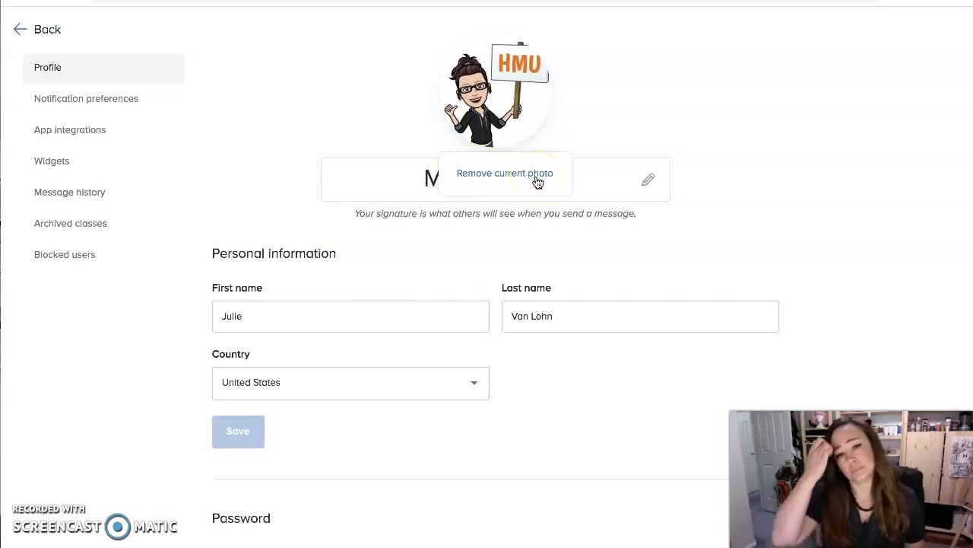
click(537, 176)
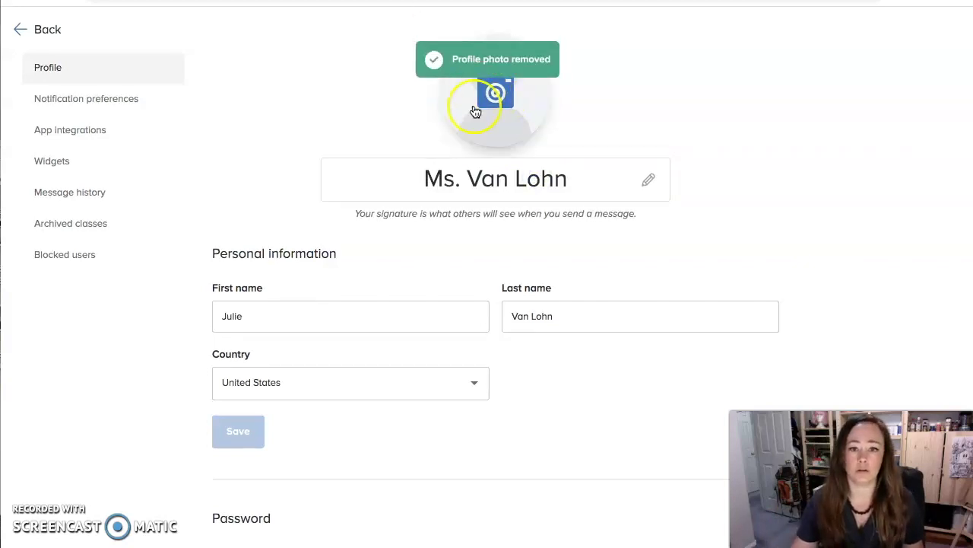
click(496, 95)
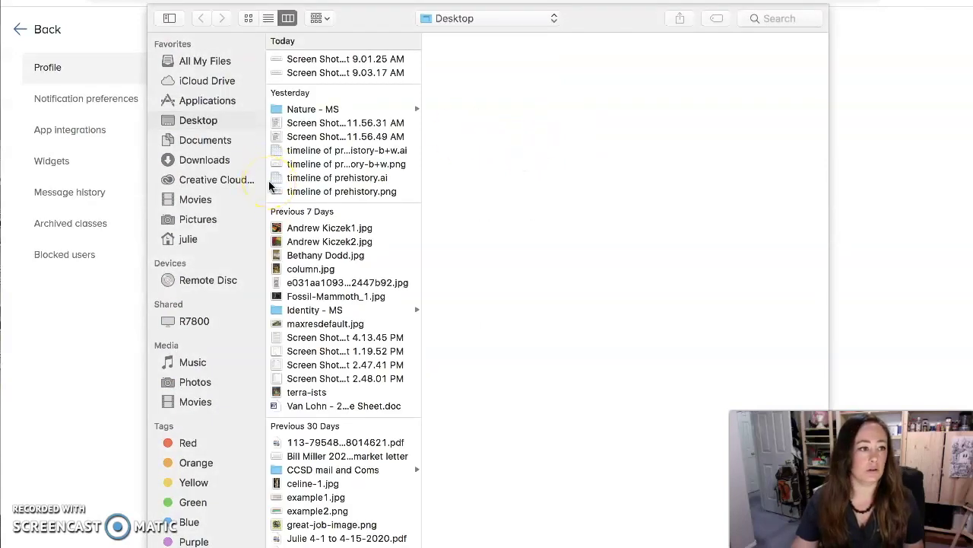
Upload the 'ffd' JPEG as the profile photo, centre the face in the circle, and save
click(772, 19)
text(ffd)
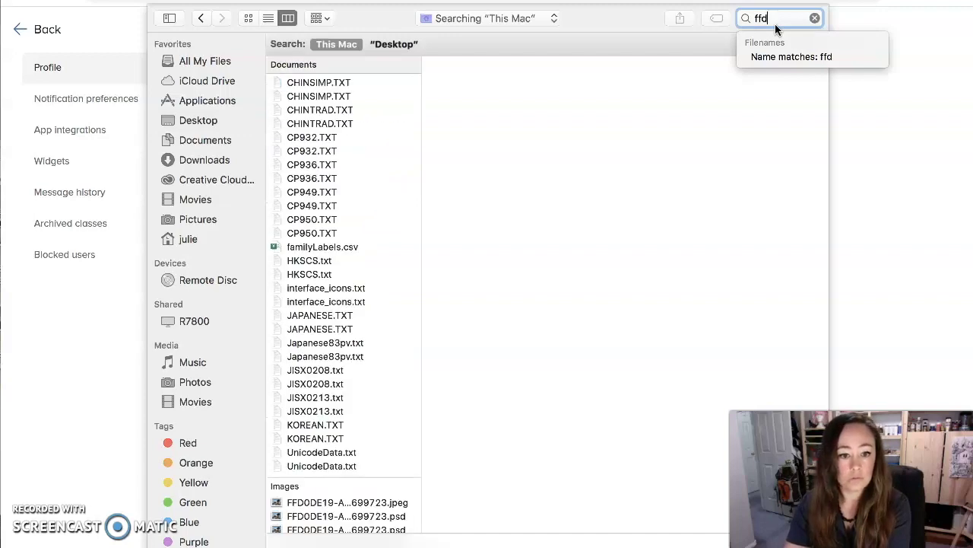
click(320, 502)
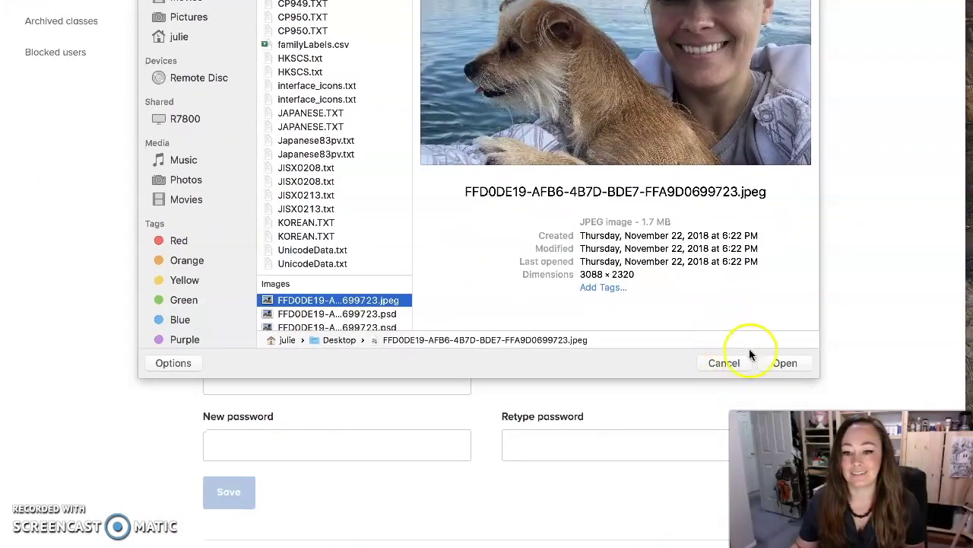
click(784, 363)
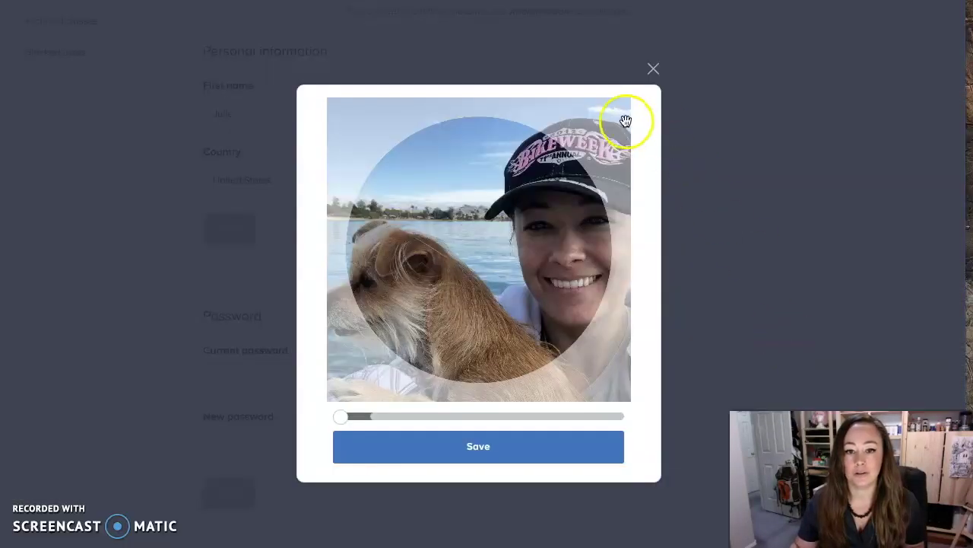
drag(528, 206, 480, 275)
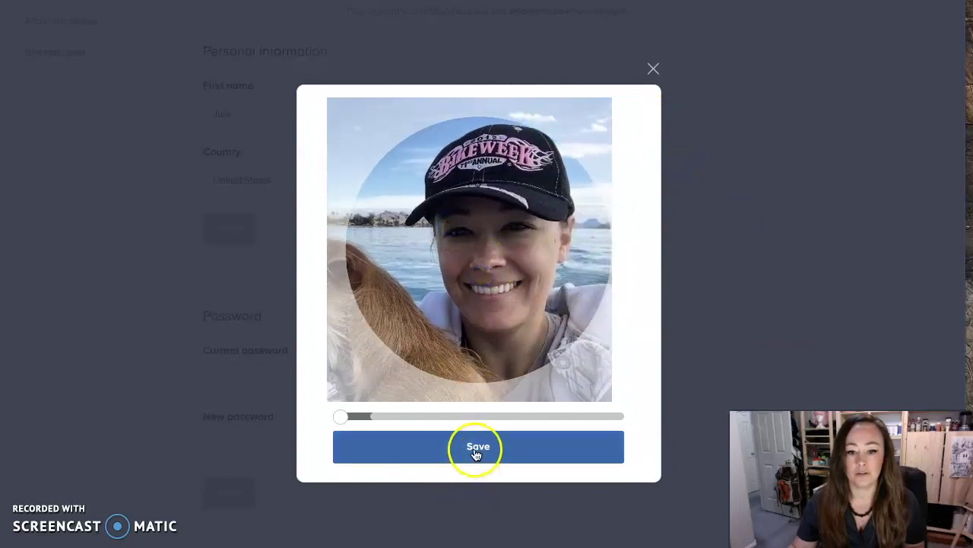
click(474, 449)
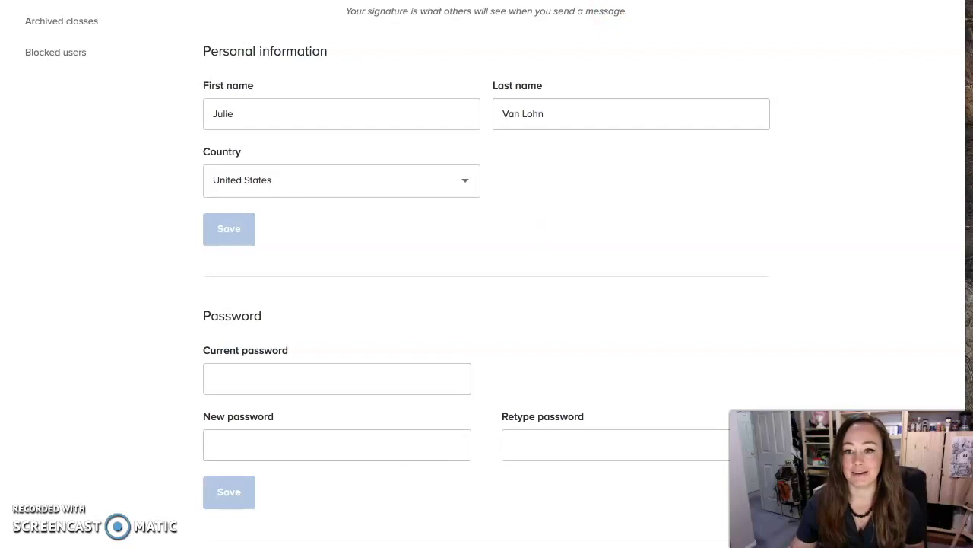
scroll(487, 274, up, 3)
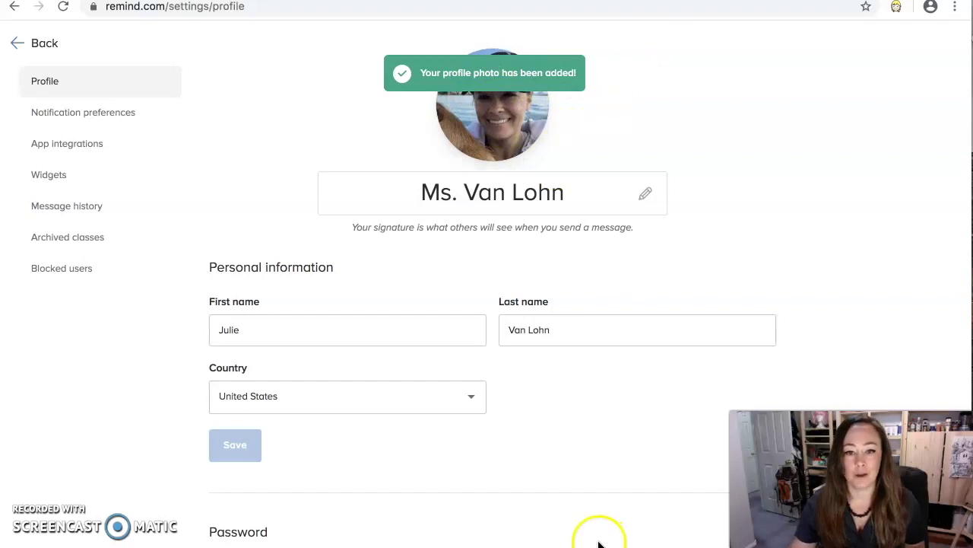
scroll(603, 458, down, 2)
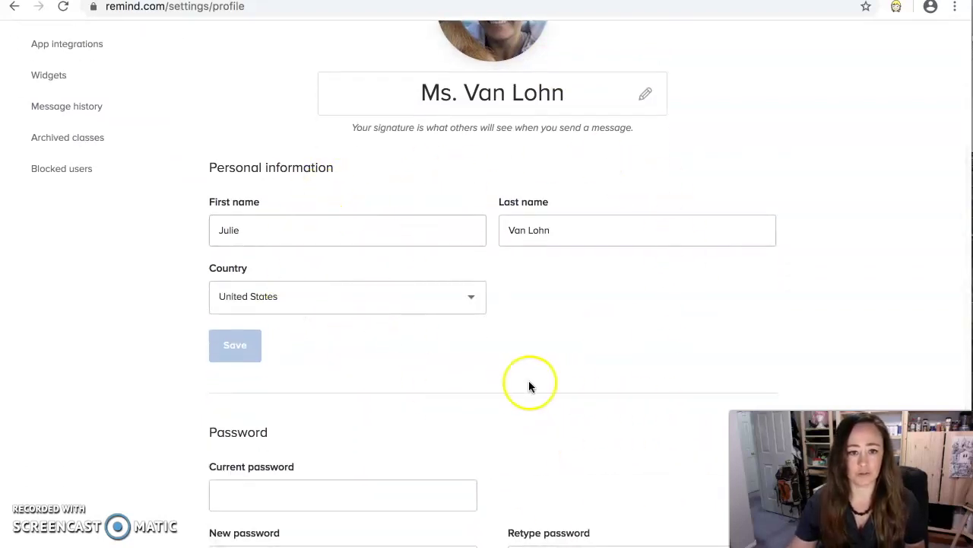
scroll(529, 385, down, 3)
scroll(531, 387, down, 2)
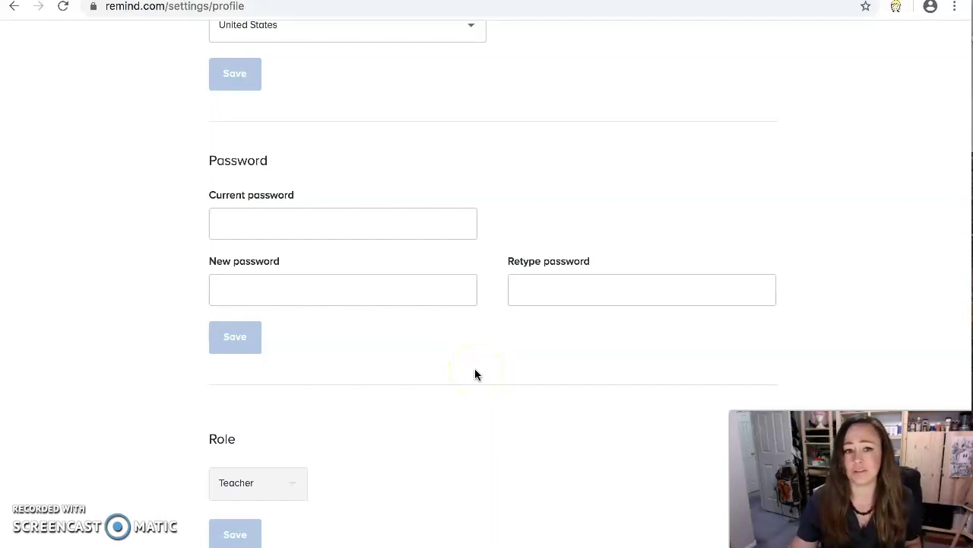
scroll(476, 373, down, 3)
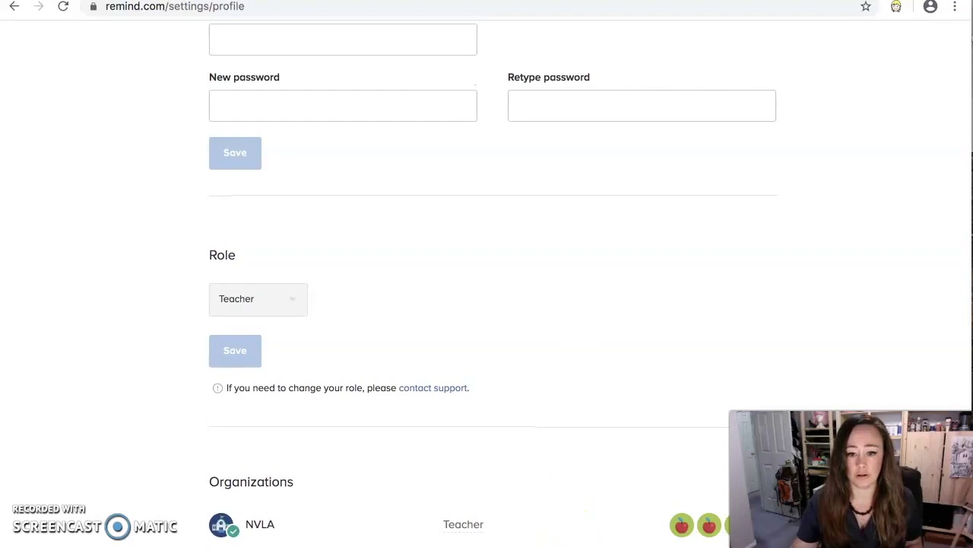
scroll(486, 274, down, 4)
scroll(435, 360, down, 2)
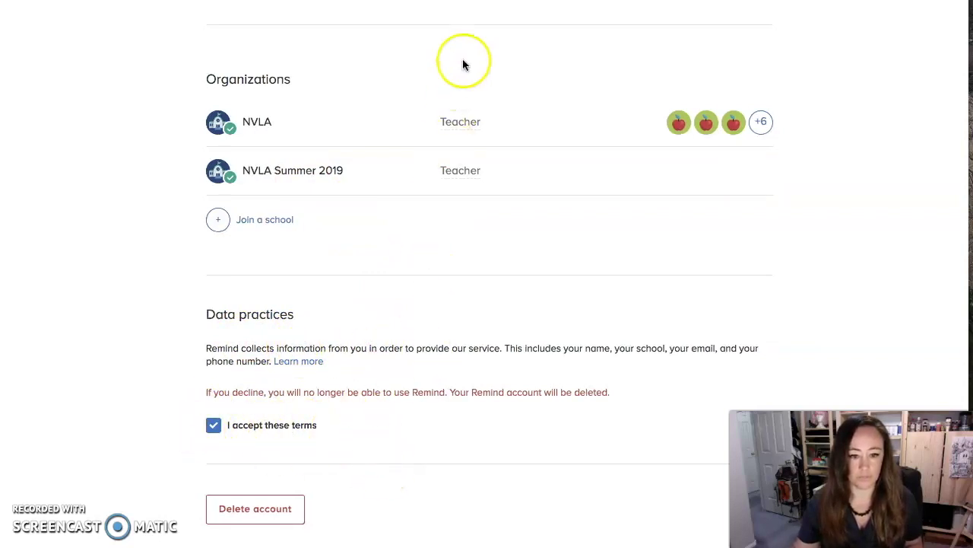
scroll(477, 55, up, 4)
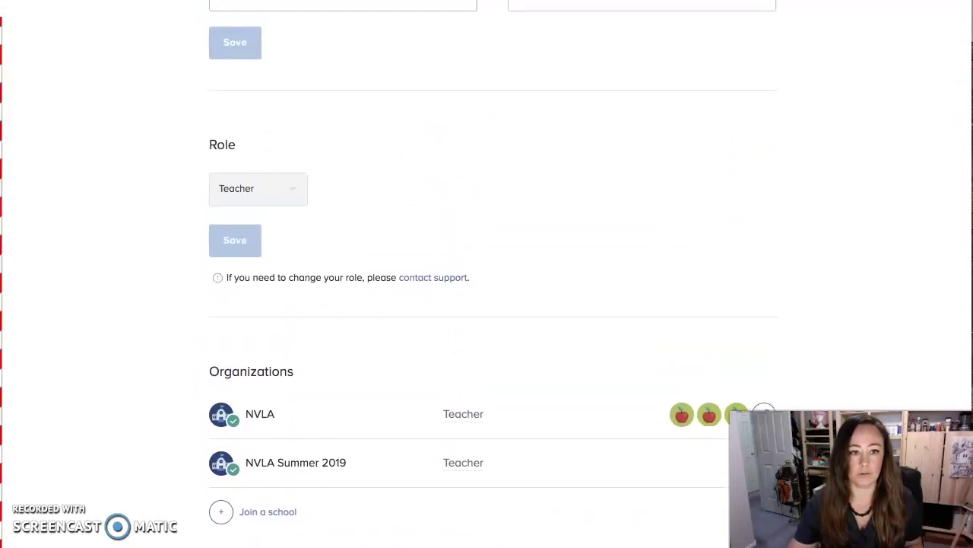
scroll(477, 55, up, 1)
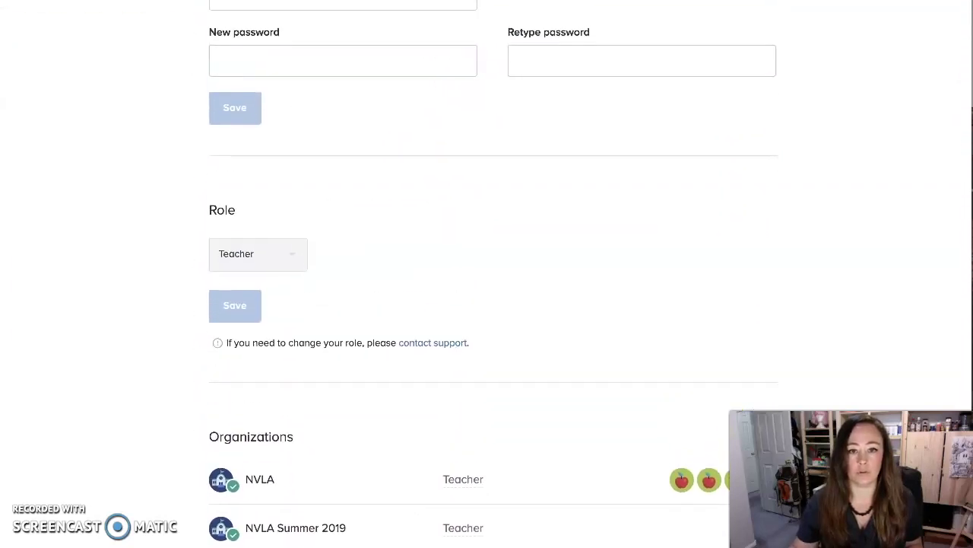
scroll(501, 177, up, 7)
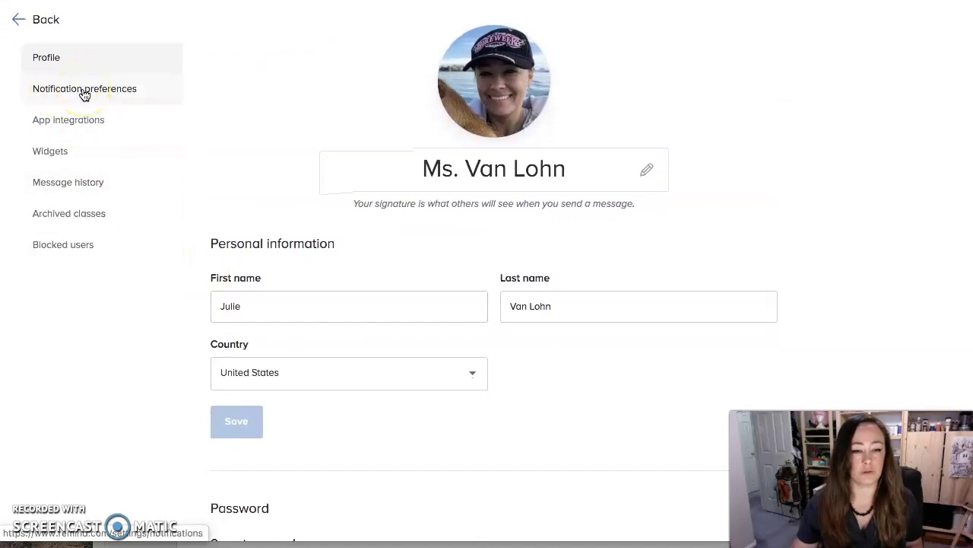
Review Notification preferences, then scroll down to Call preferences and Message options
click(85, 93)
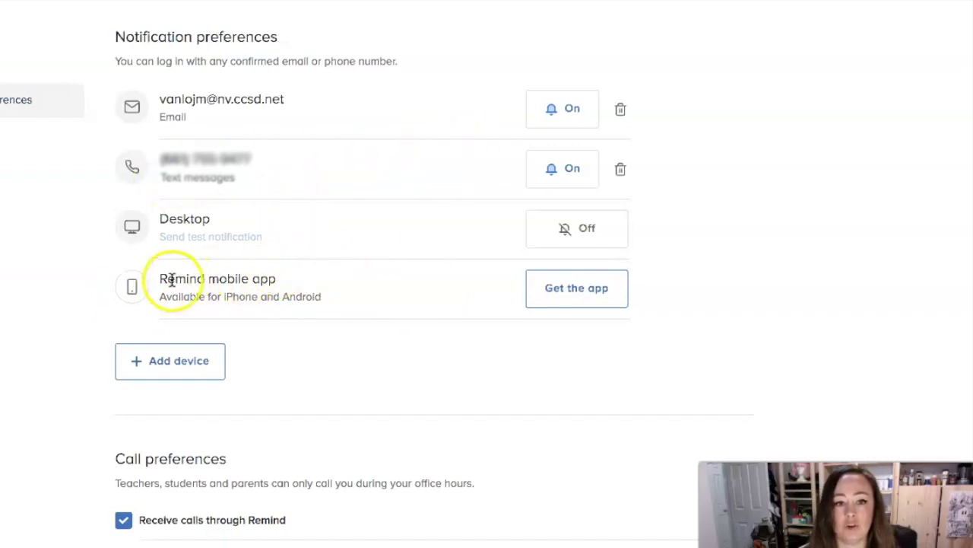
drag(159, 279, 281, 283)
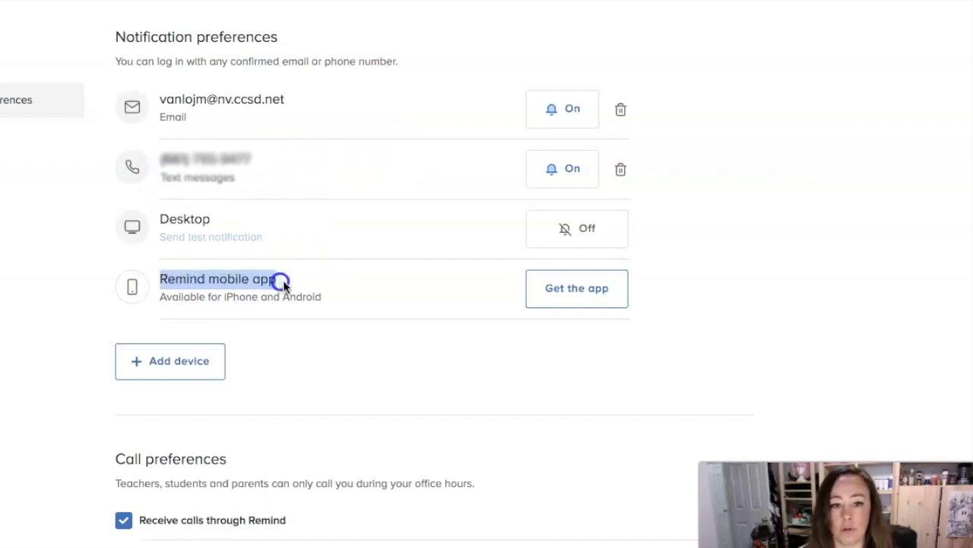
click(296, 284)
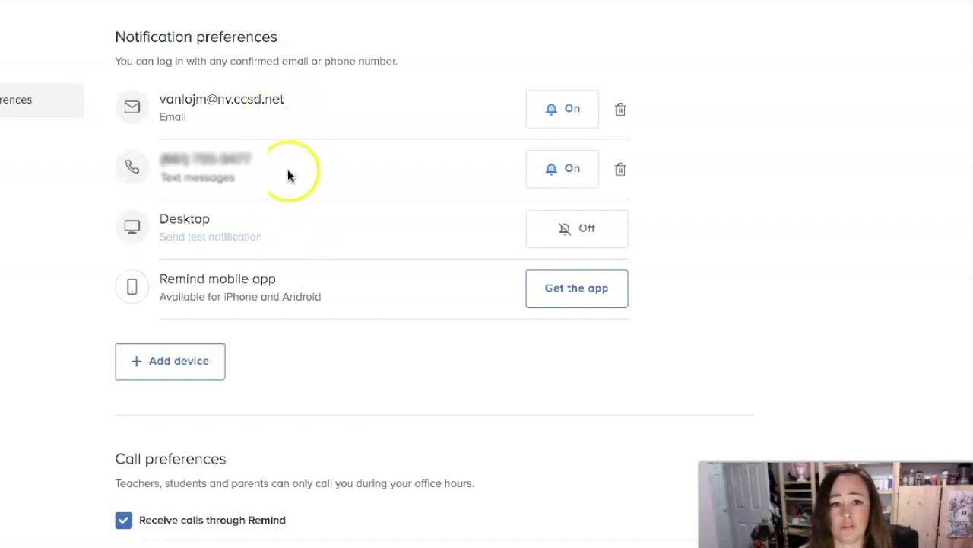
scroll(302, 381, down, 4)
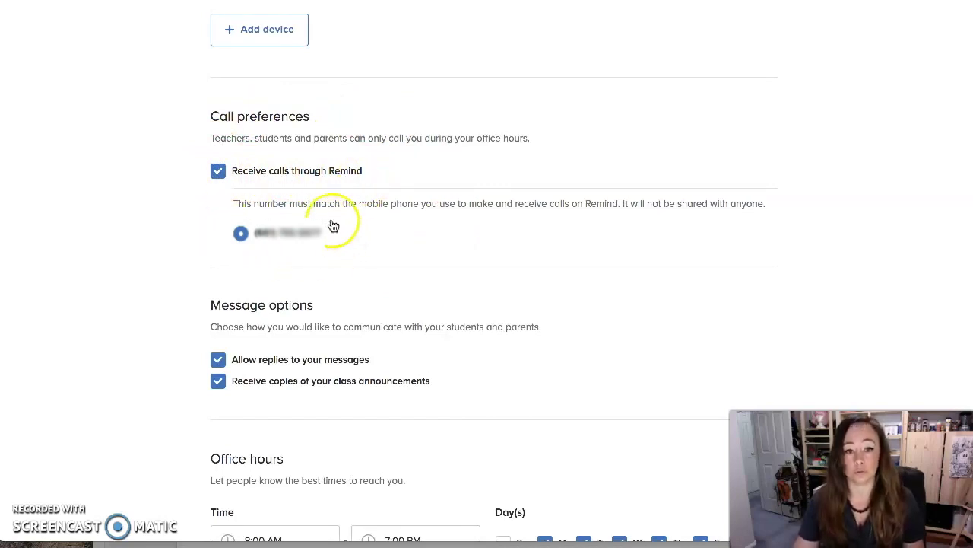
scroll(394, 267, down, 1)
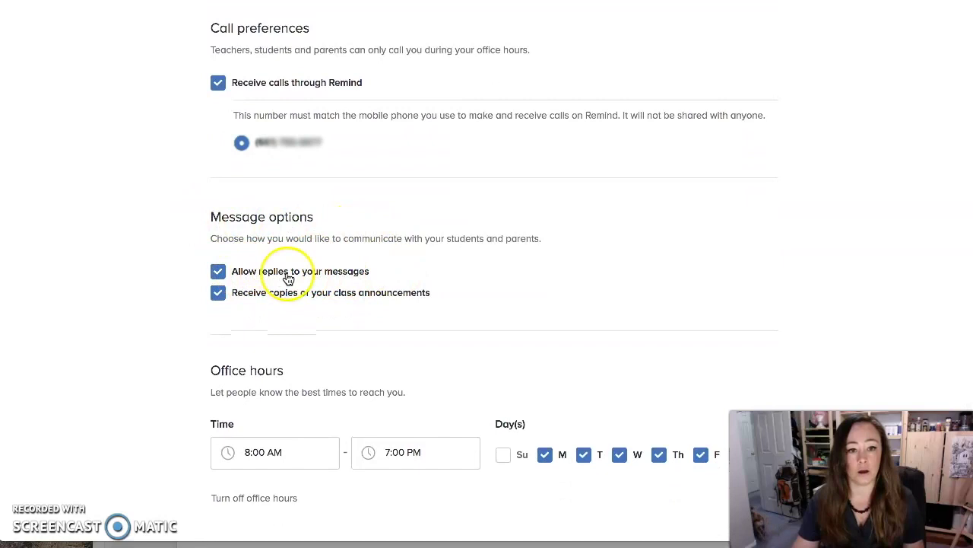
click(217, 293)
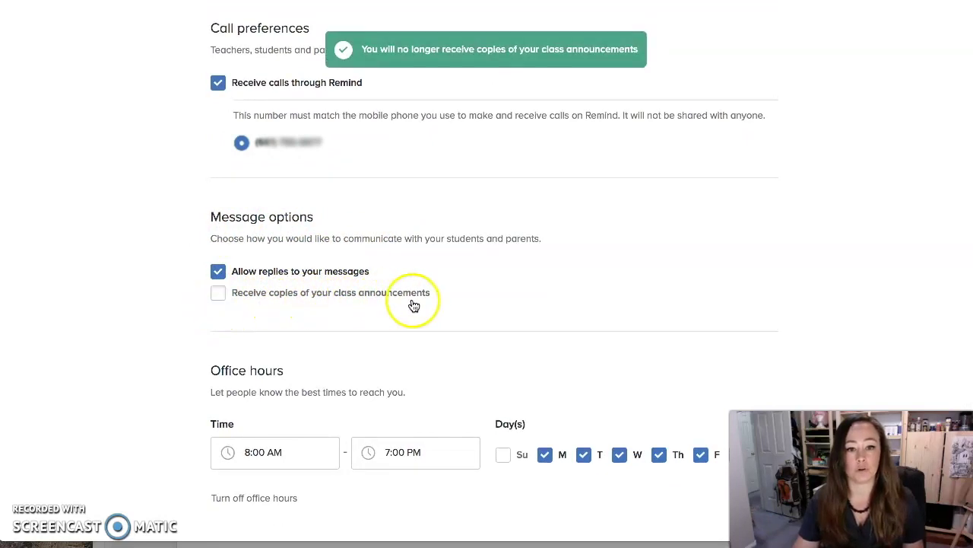
click(219, 295)
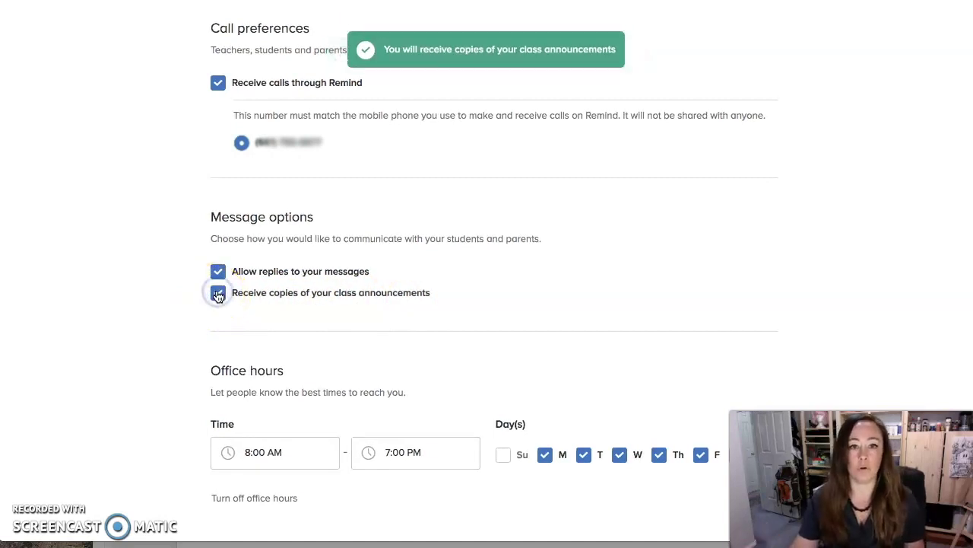
scroll(376, 332, up, 5)
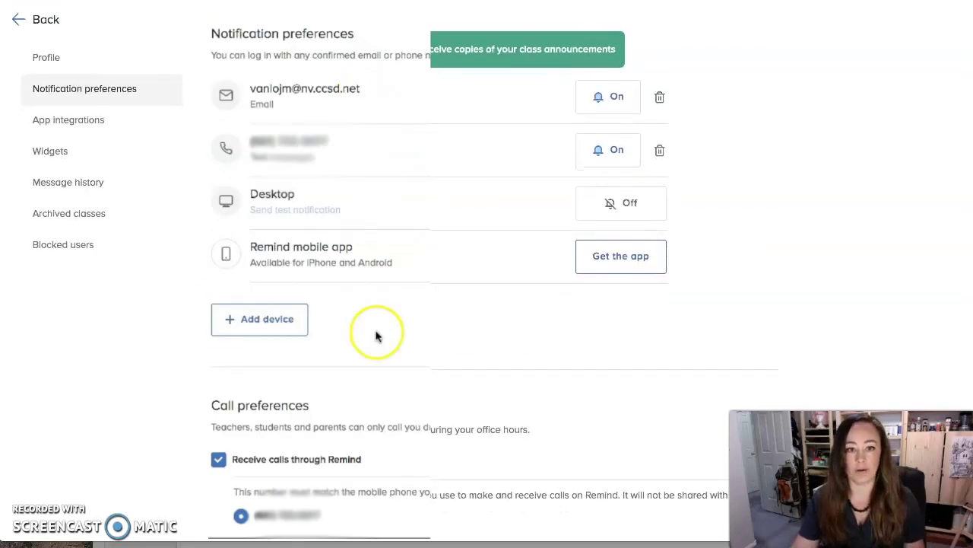
scroll(376, 335, down, 5)
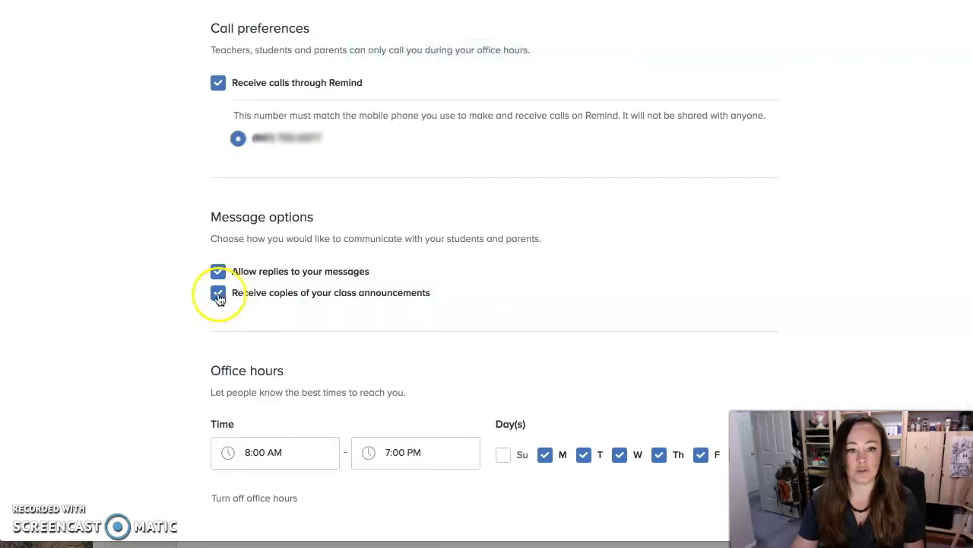
click(218, 294)
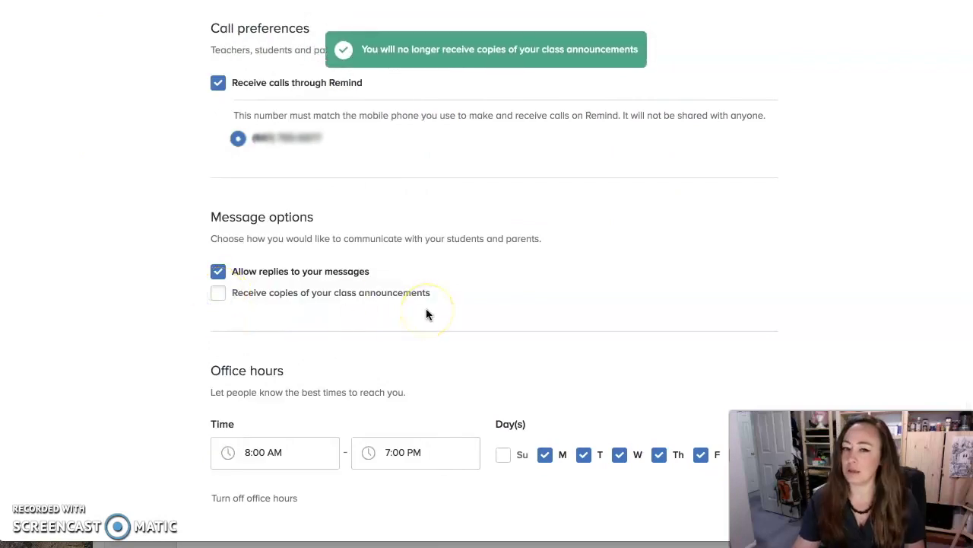
click(215, 294)
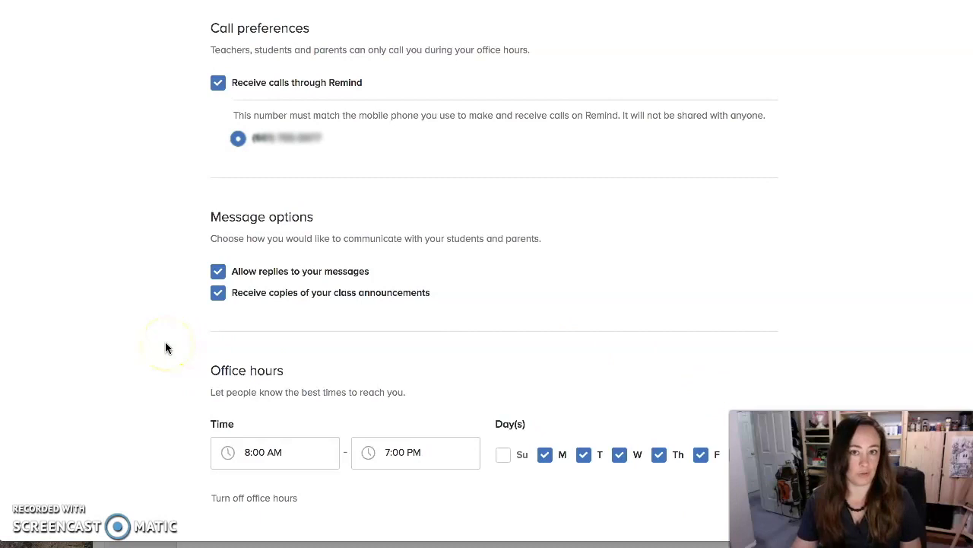
click(212, 369)
Change the office hours start time to 9:00 AM and end time to 11:00 AM
drag(212, 370, 286, 373)
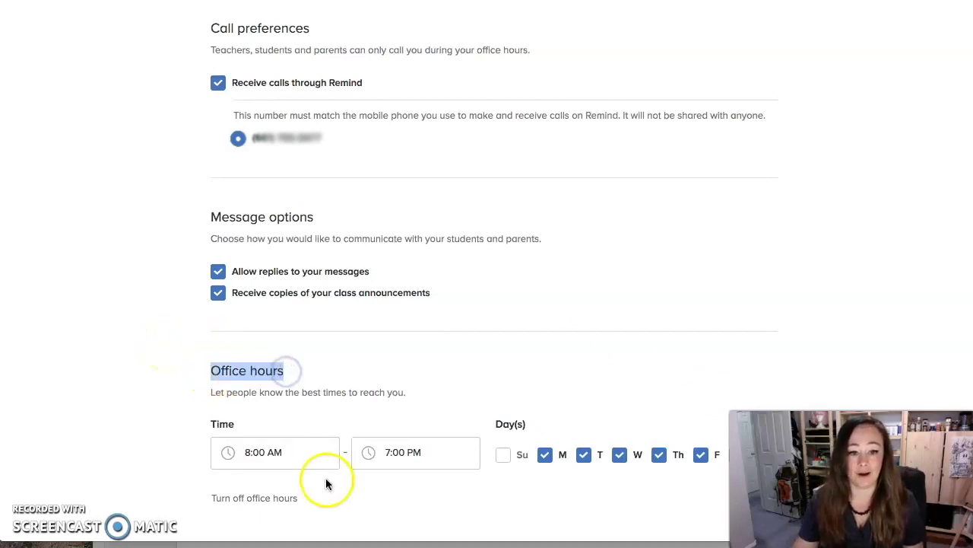
click(284, 452)
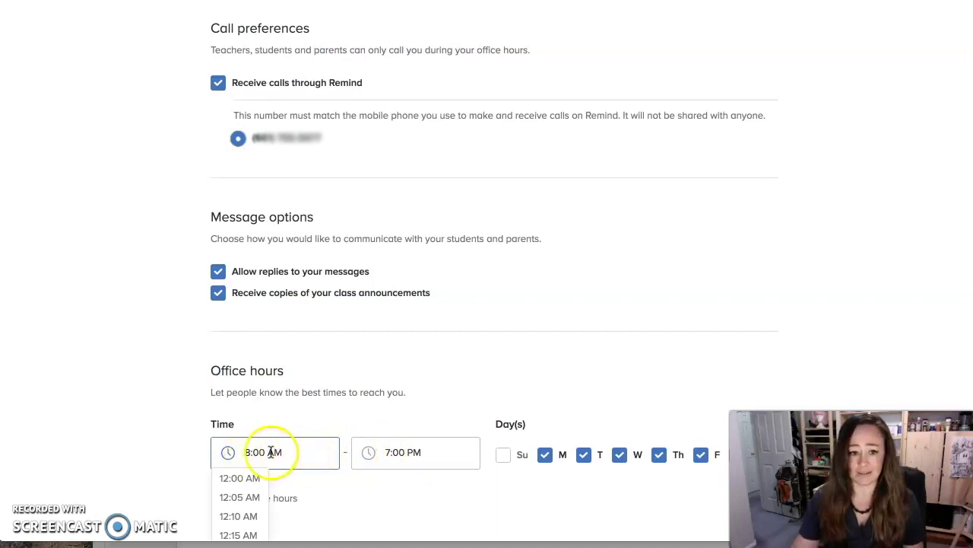
drag(282, 451, 235, 452)
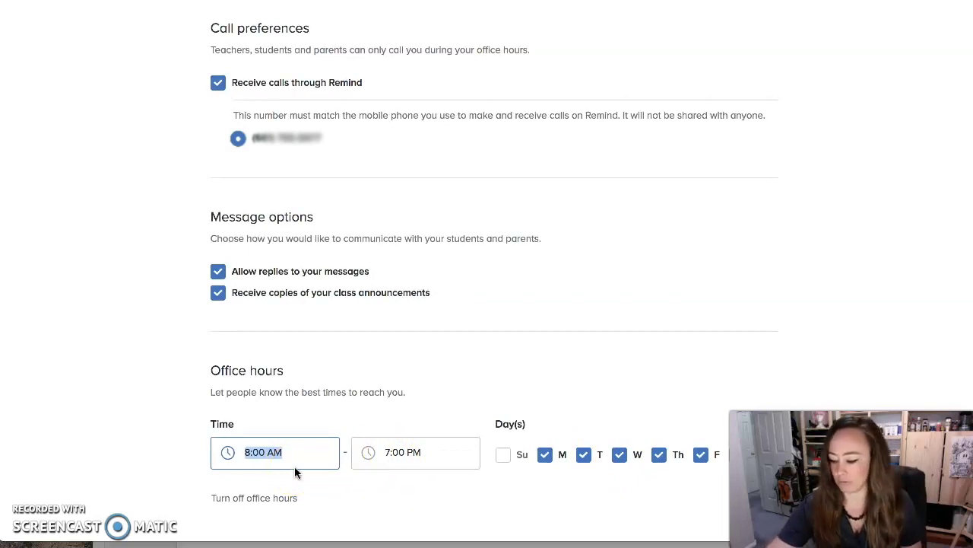
text(9)
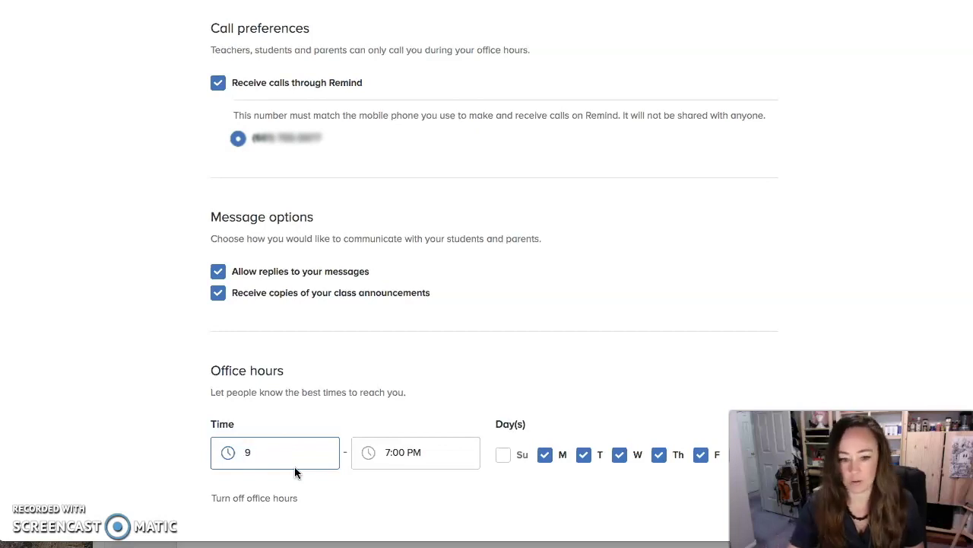
text(:00 am)
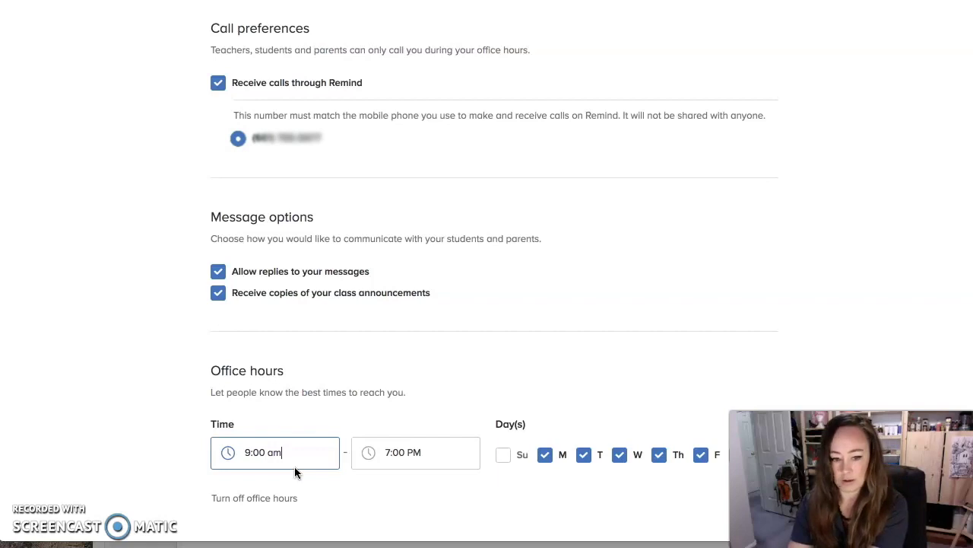
key(Tab)
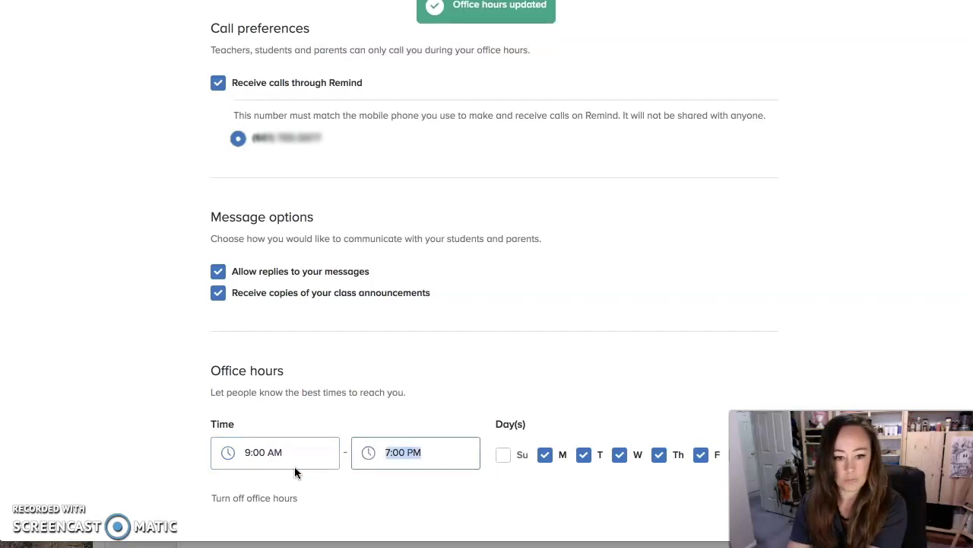
text(11:00)
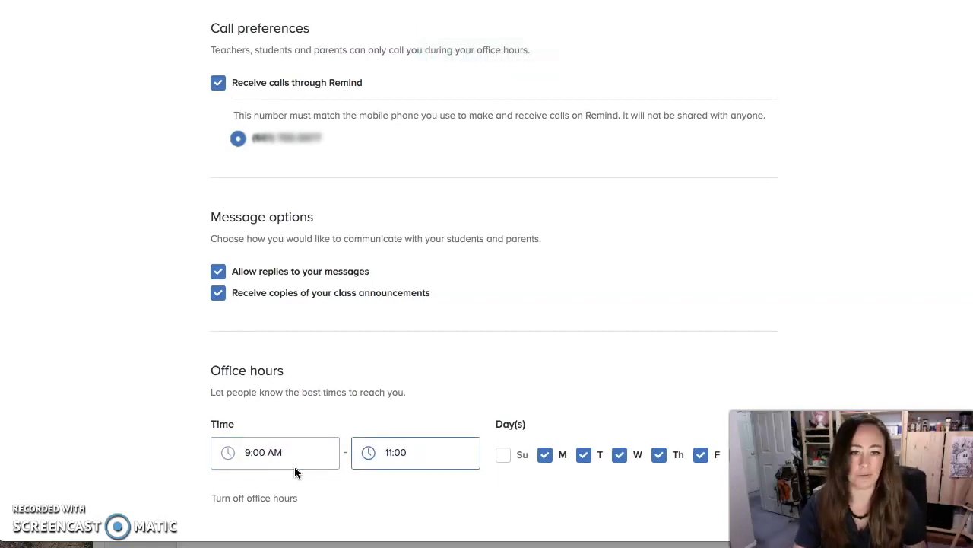
text( am)
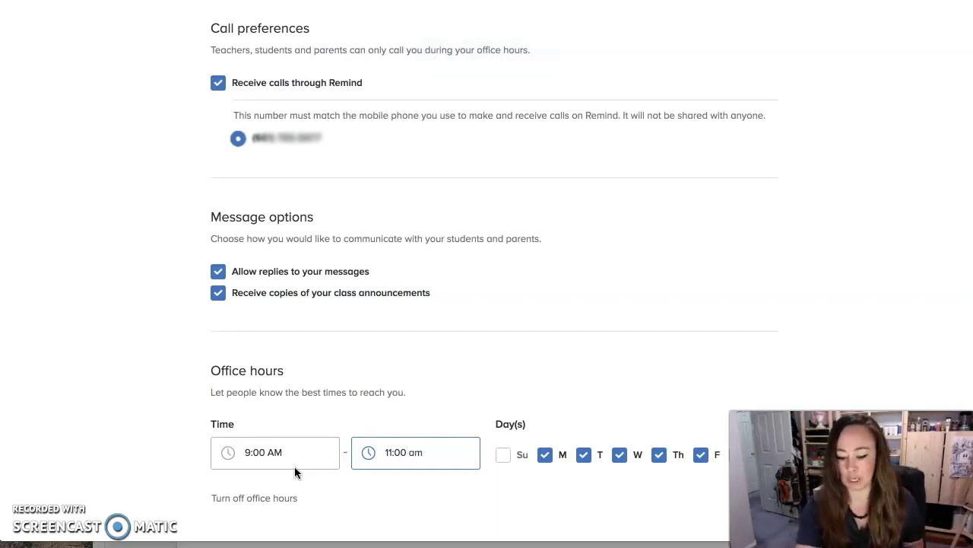
key(Return)
click(289, 467)
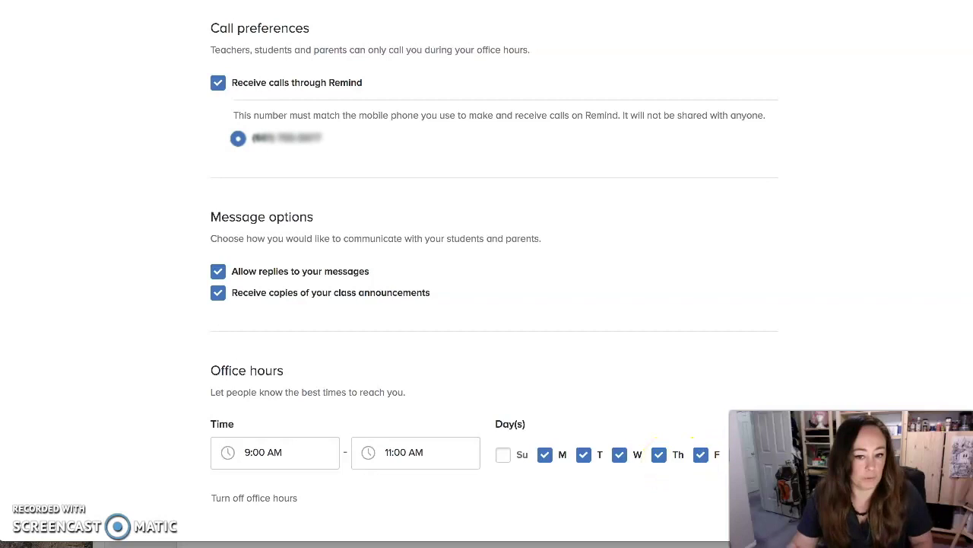
Toggle Sunday on and off again, keeping office hours Monday through Friday
click(503, 454)
click(503, 454)
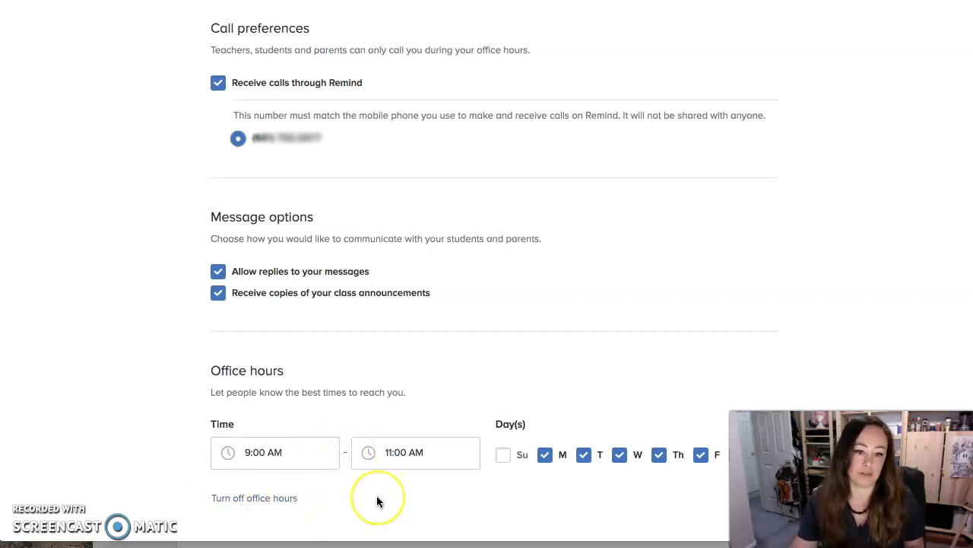
scroll(377, 495, up, 1)
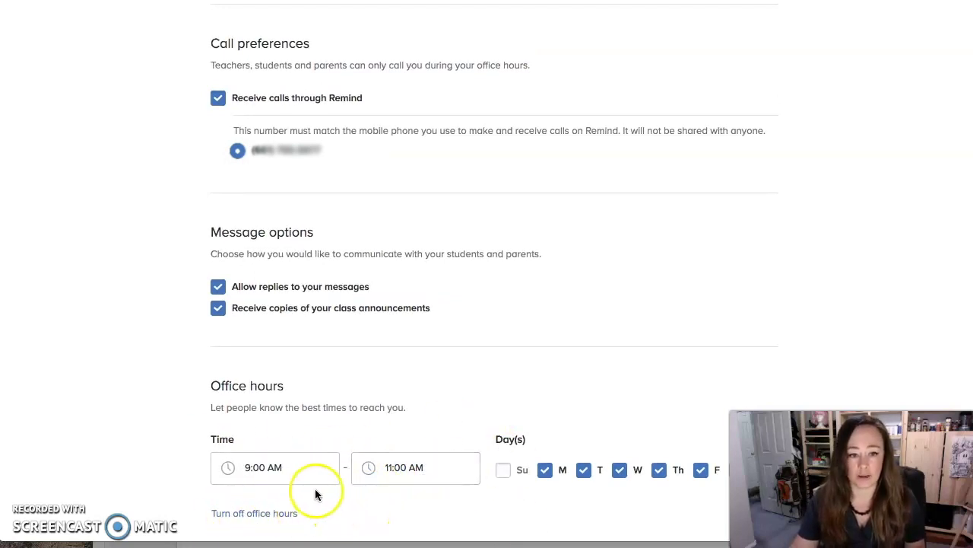
scroll(314, 491, up, 5)
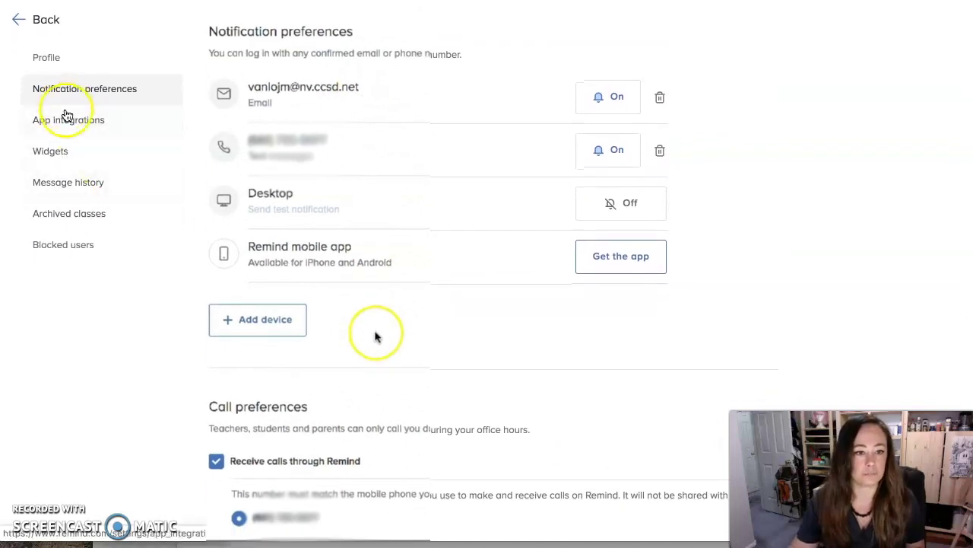
Go to the Class widgets page under the settings sidebar
click(72, 122)
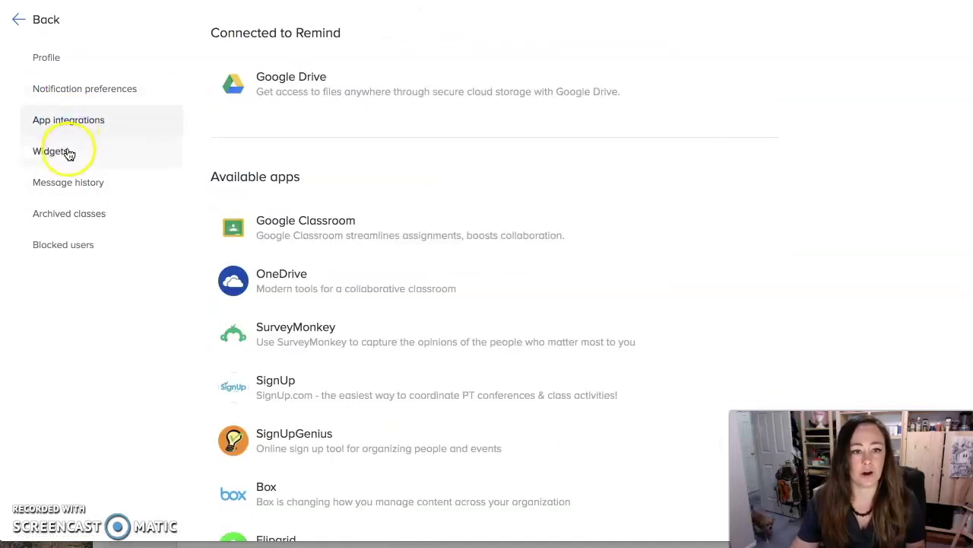
click(67, 151)
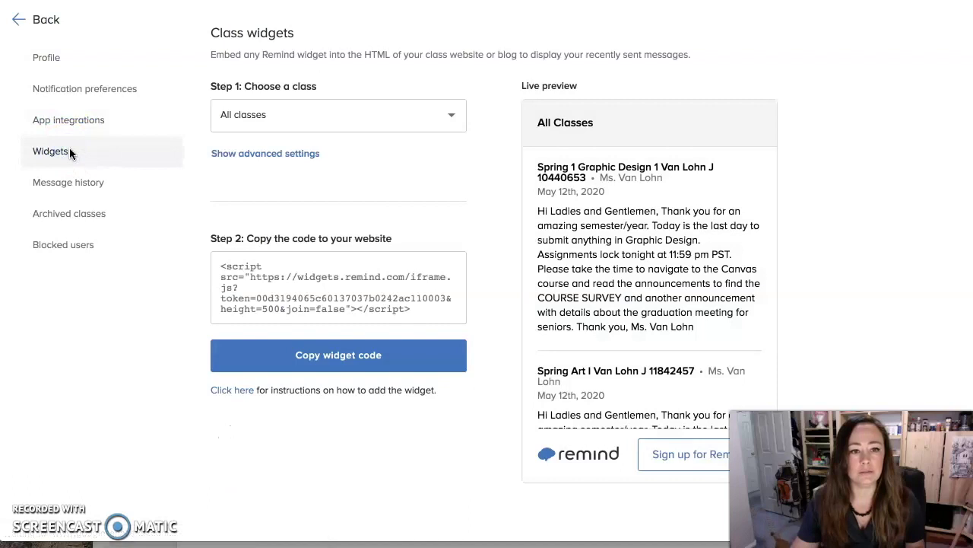
click(72, 186)
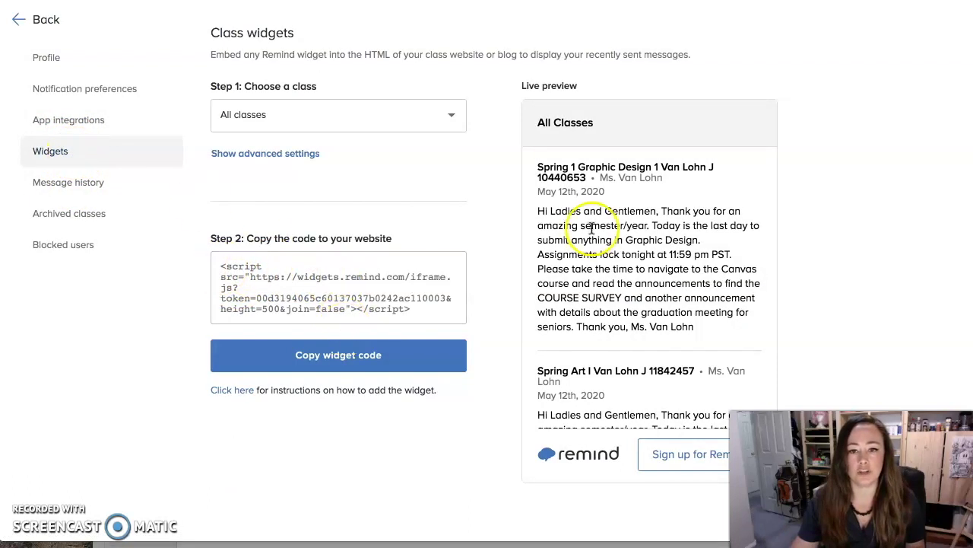
scroll(618, 281, down, 3)
scroll(623, 262, down, 2)
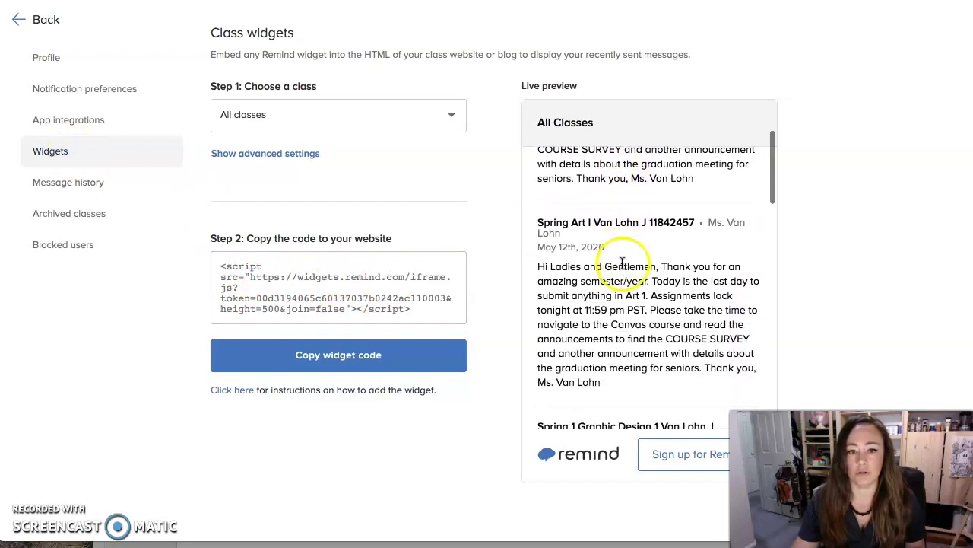
Pick Art I Spring PT for the widget, then switch it to the Fall Art I class
click(331, 109)
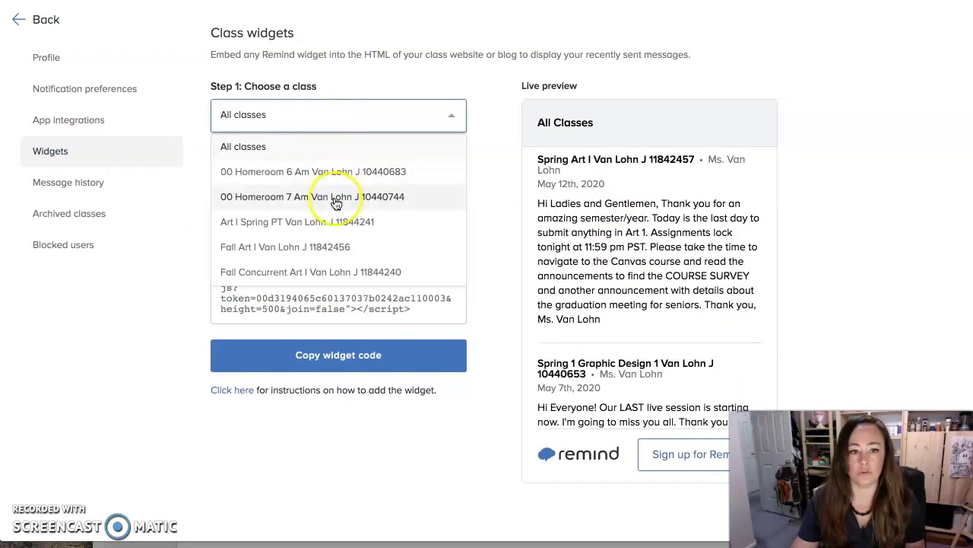
click(332, 219)
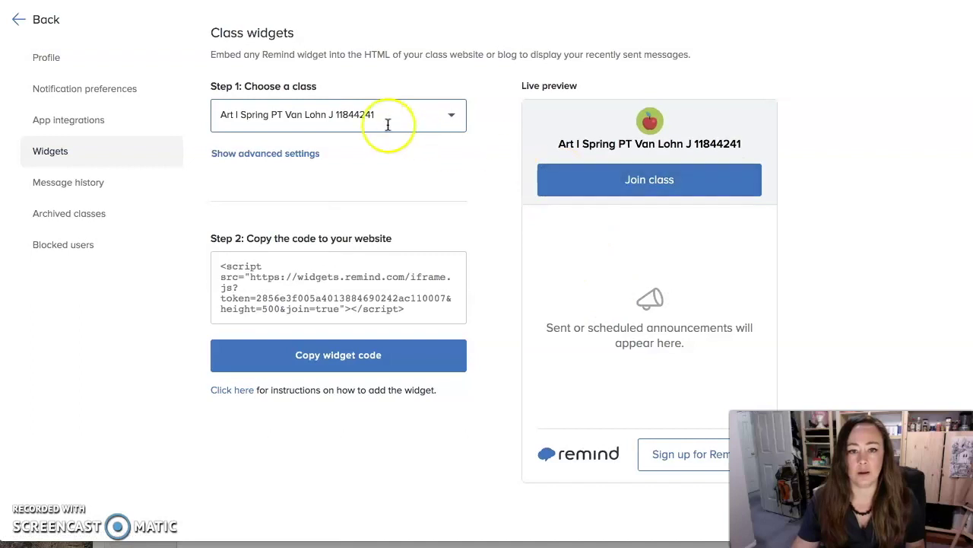
click(366, 116)
scroll(365, 225, down, 1)
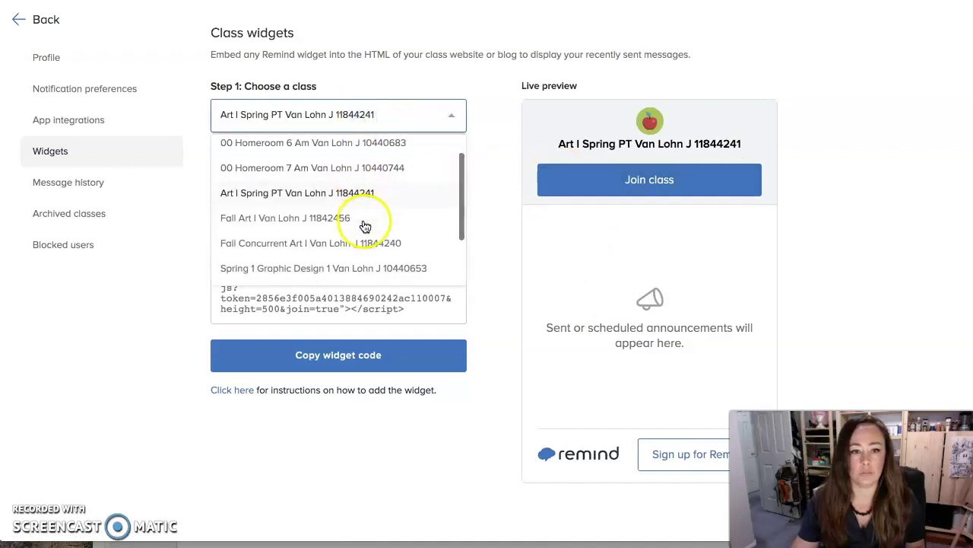
click(365, 222)
scroll(608, 288, down, 5)
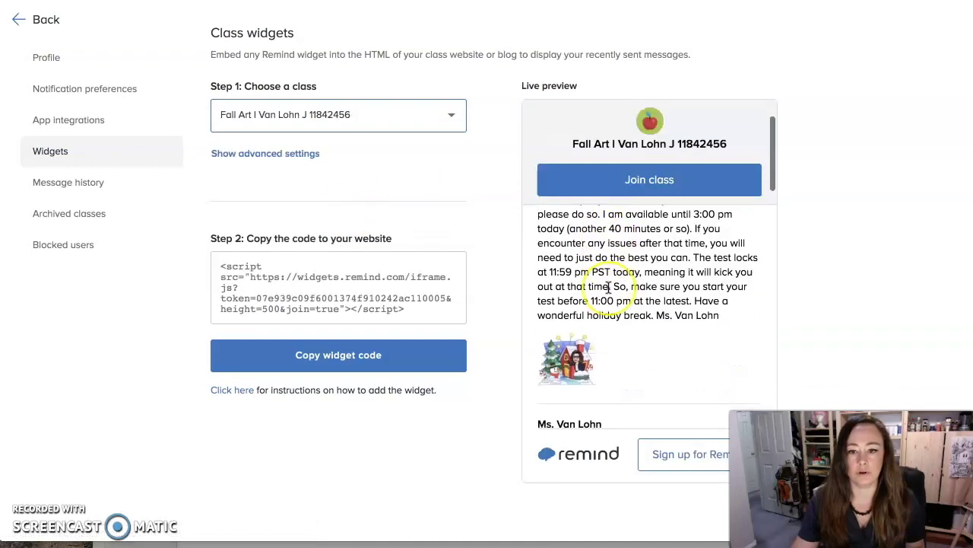
scroll(609, 288, down, 6)
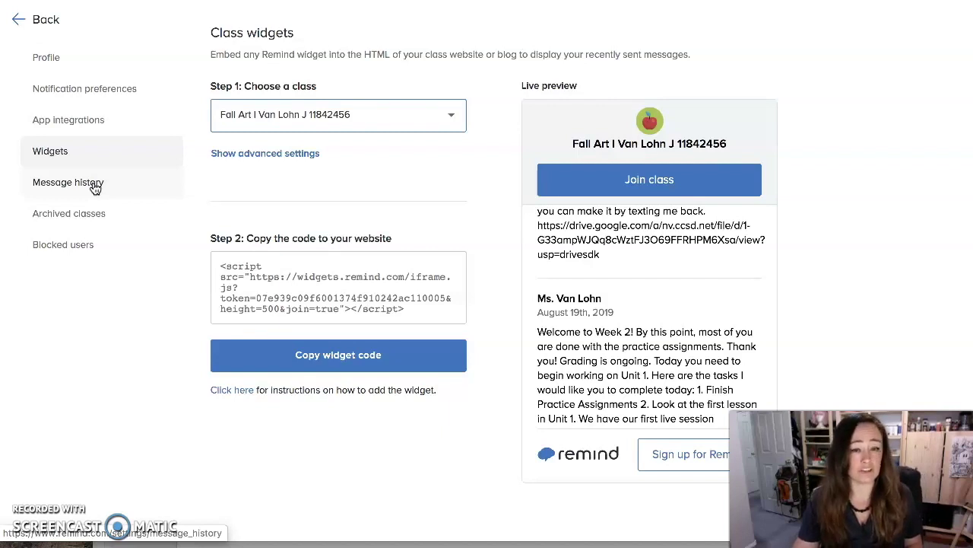
Go through Message history to the Archived classes page
click(94, 185)
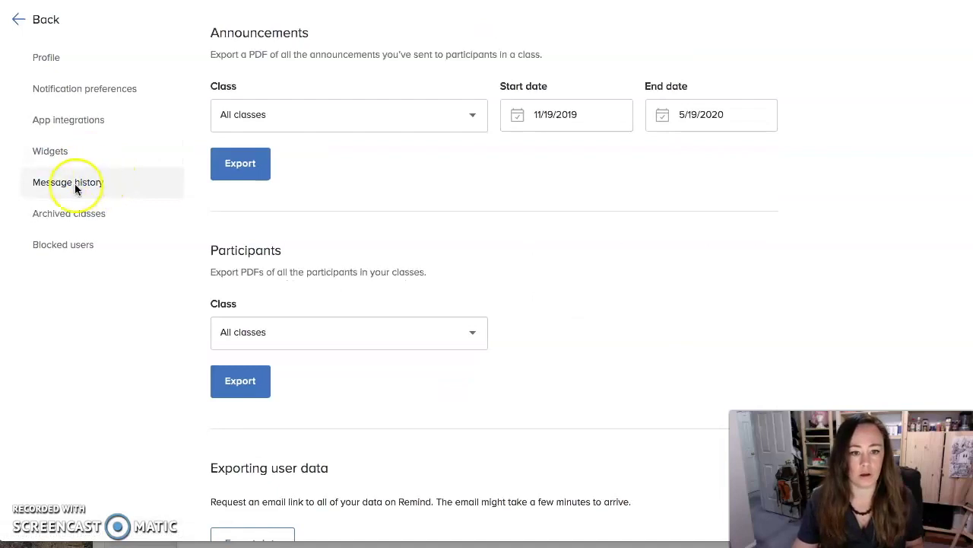
click(79, 216)
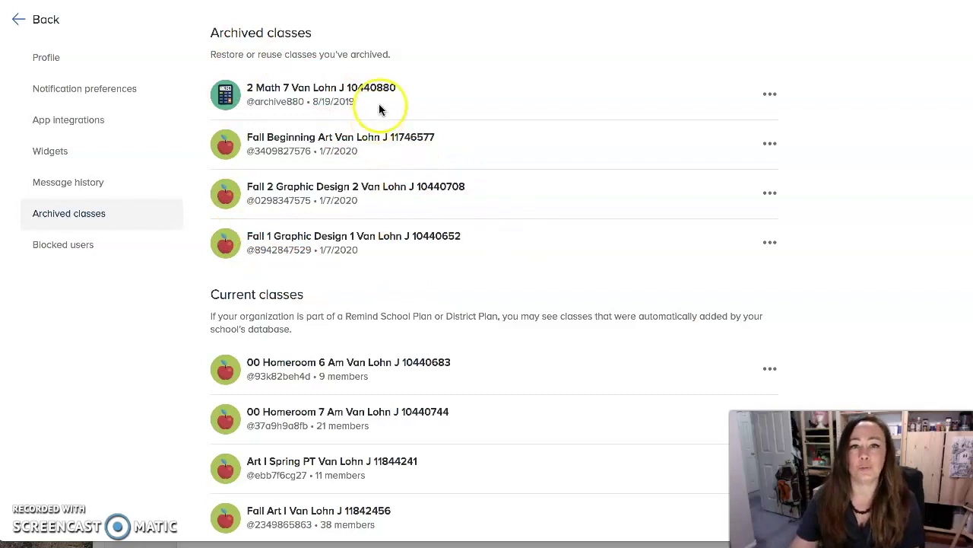
Archive 00 Homeroom 6 Am from its ••• menu and confirm Remove
scroll(377, 219, down, 1)
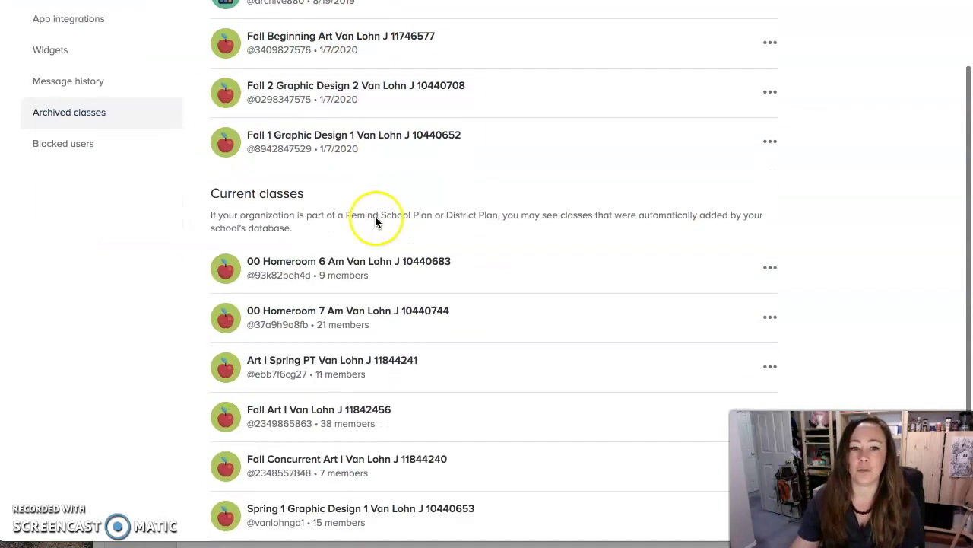
scroll(481, 294, up, 1)
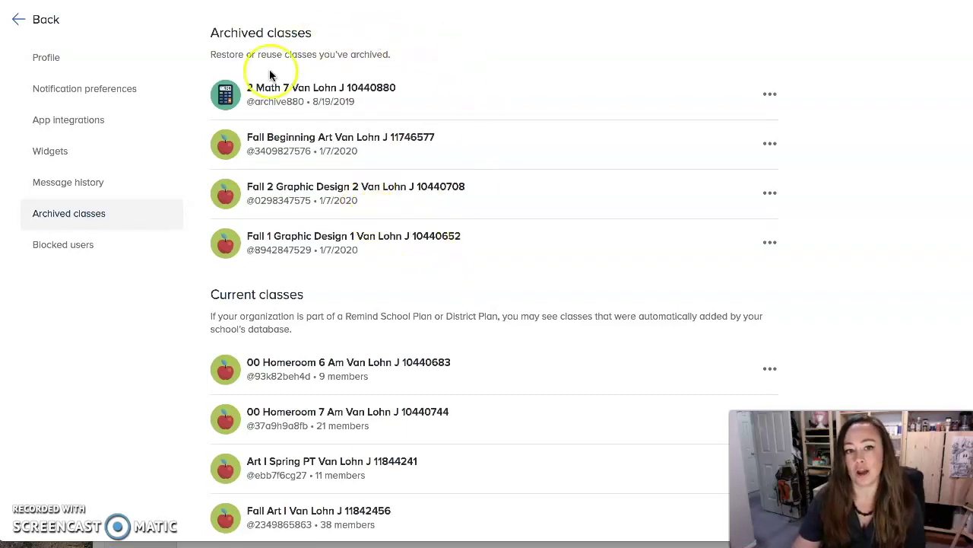
scroll(480, 352, down, 2)
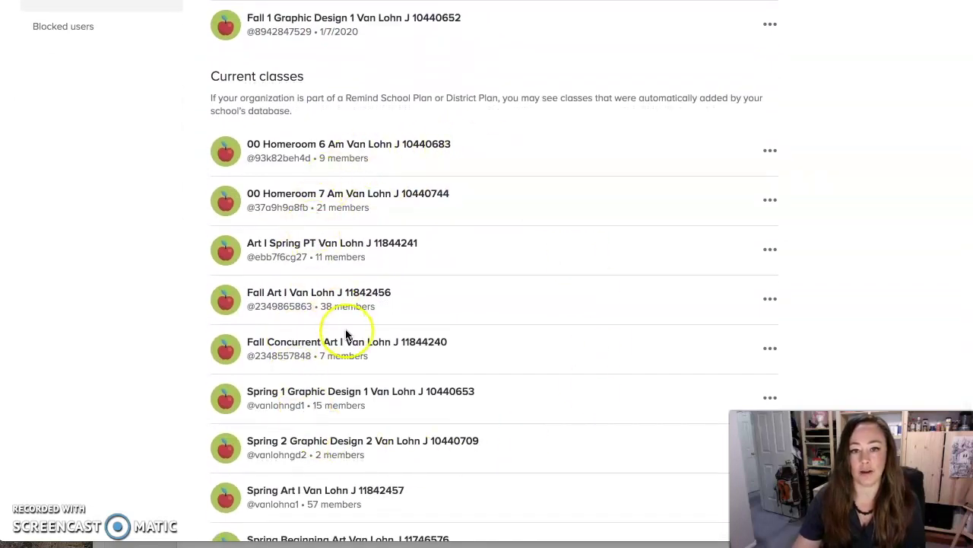
scroll(631, 240, up, 3)
scroll(741, 329, down, 1)
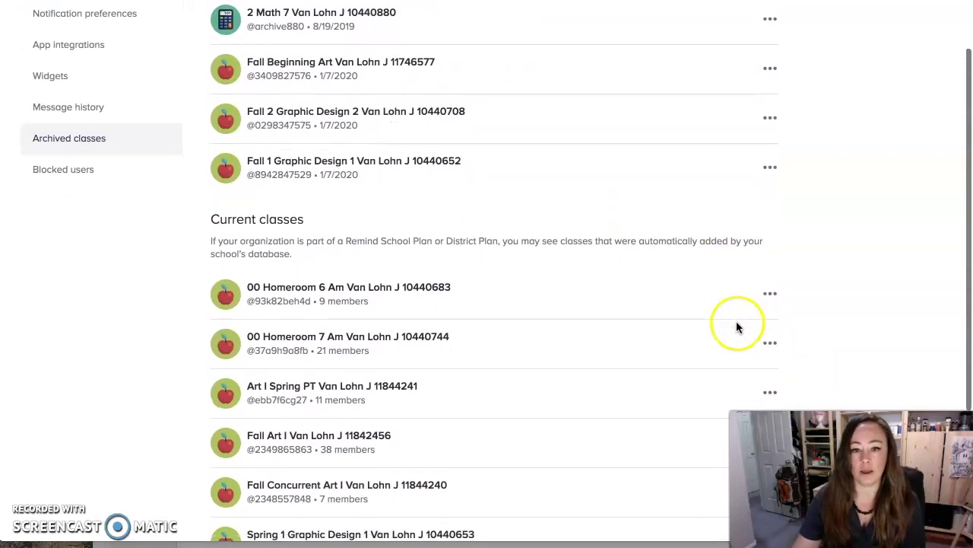
click(768, 295)
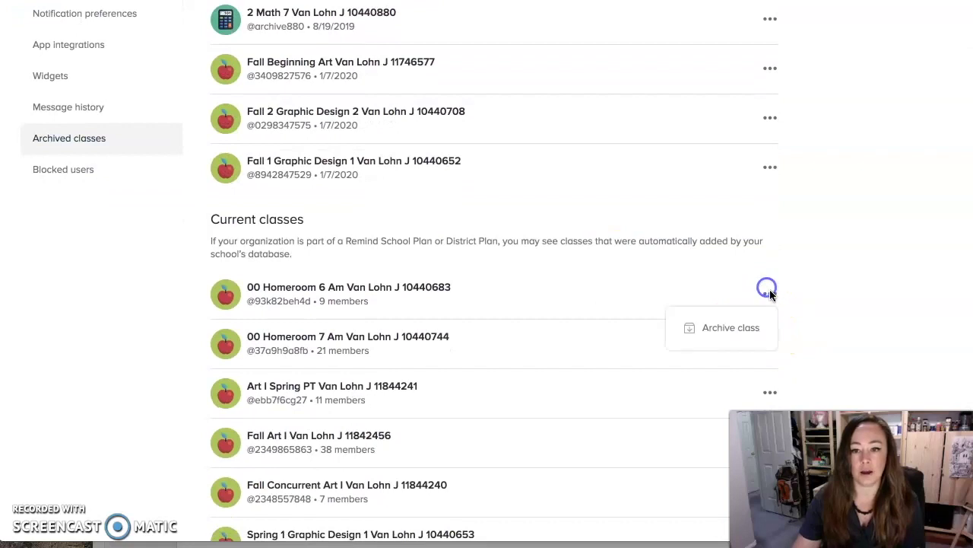
click(736, 328)
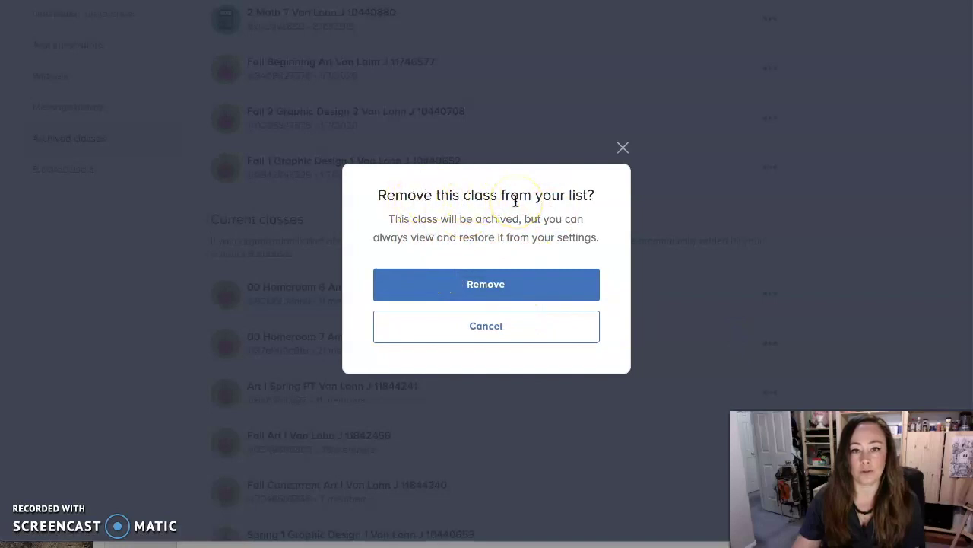
click(516, 284)
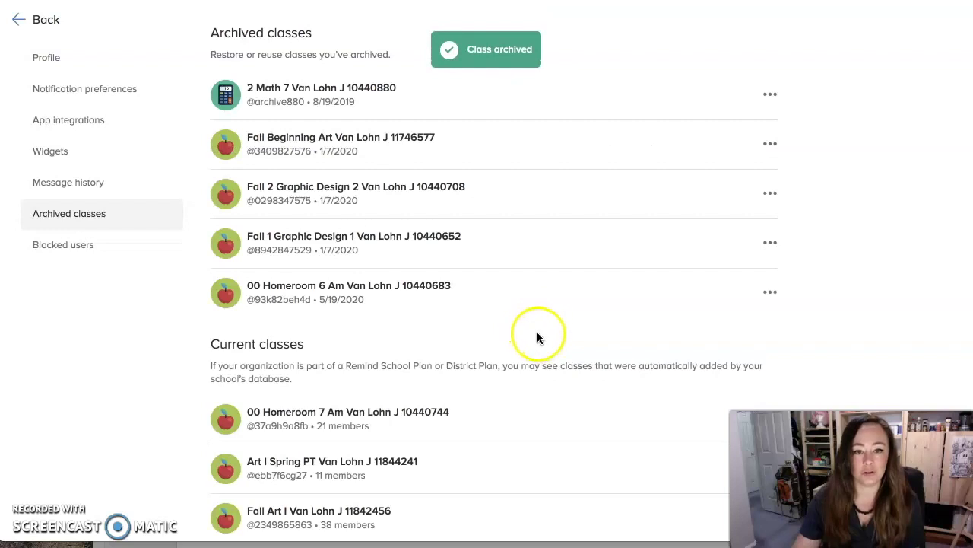
scroll(537, 336, down, 2)
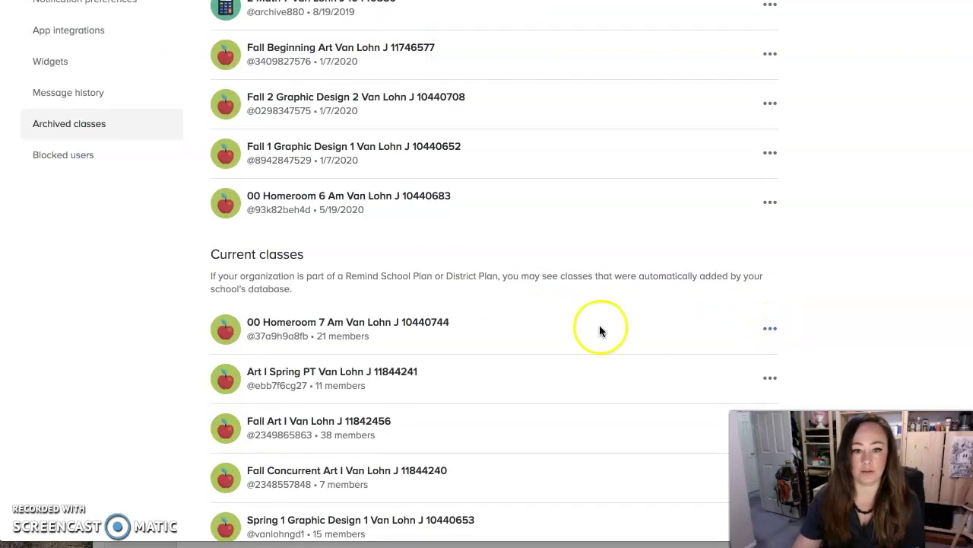
scroll(563, 319, up, 1)
scroll(524, 312, up, 1)
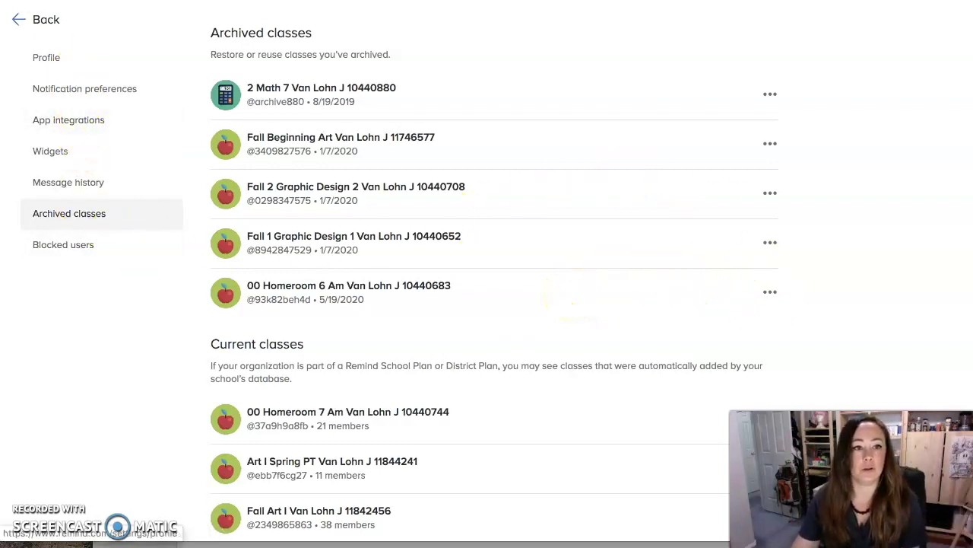
Unarchive and restore 00 Homeroom 6 Am from Archived classes, then view the empty Blocked users list
click(17, 20)
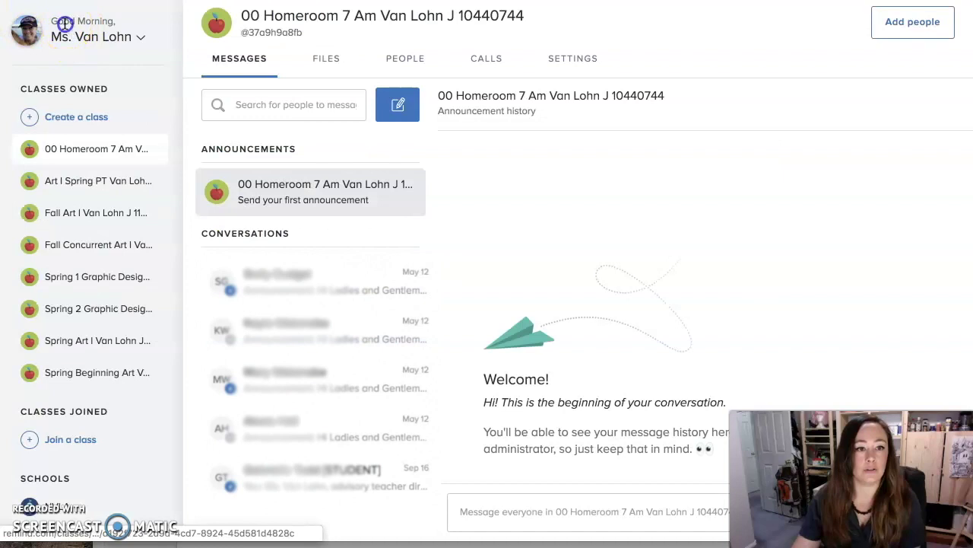
click(85, 38)
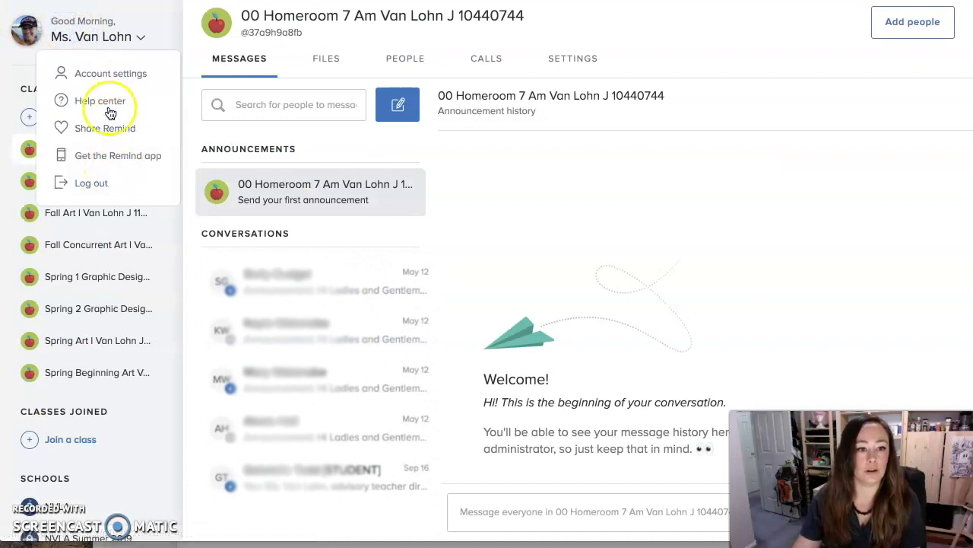
click(100, 75)
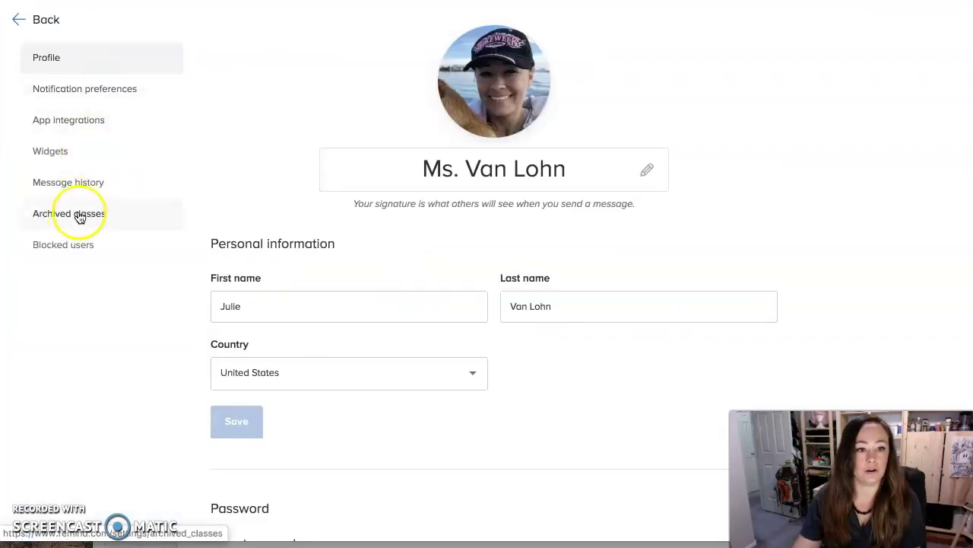
click(78, 214)
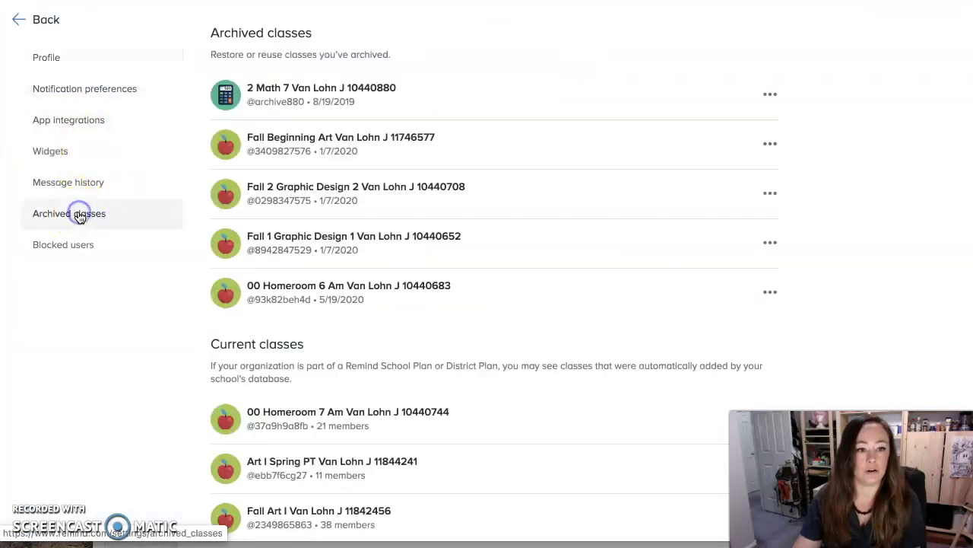
click(771, 293)
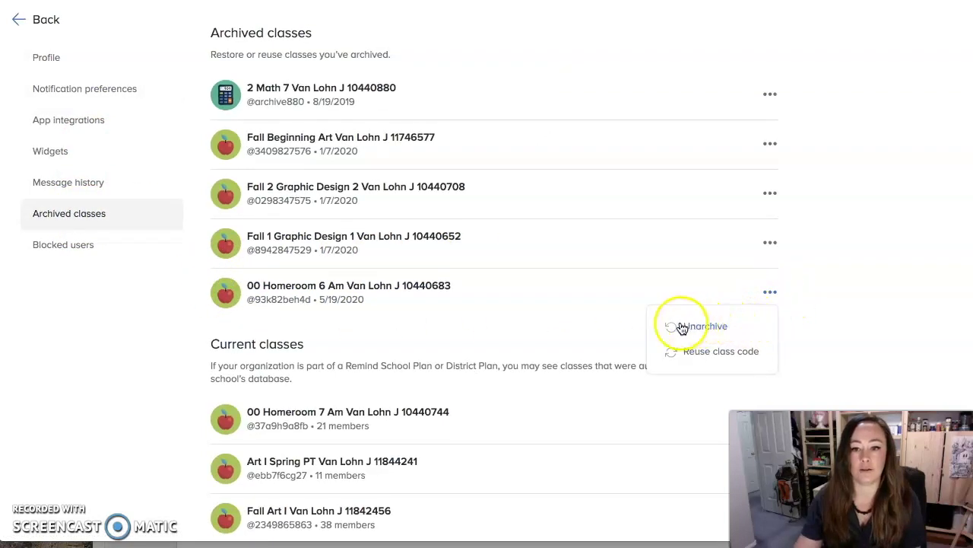
click(707, 326)
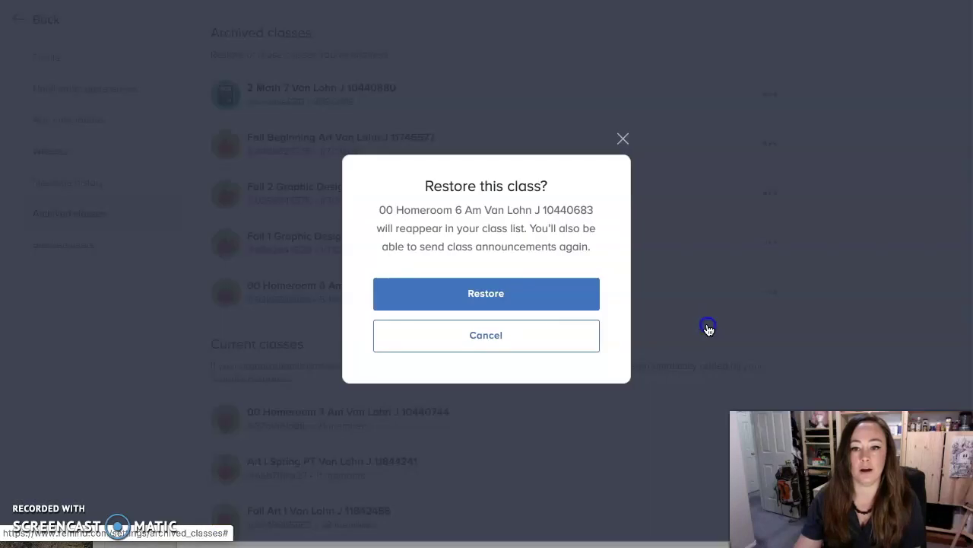
click(494, 297)
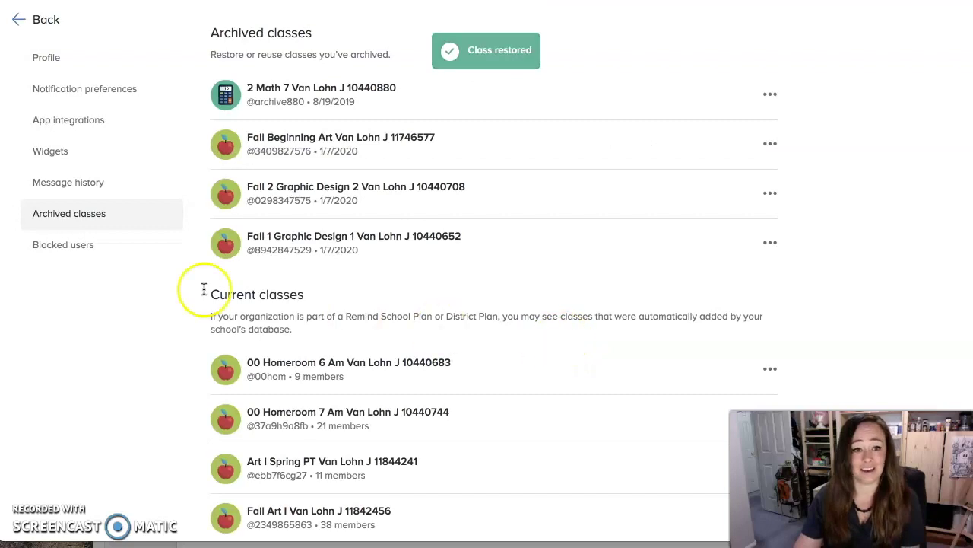
click(79, 255)
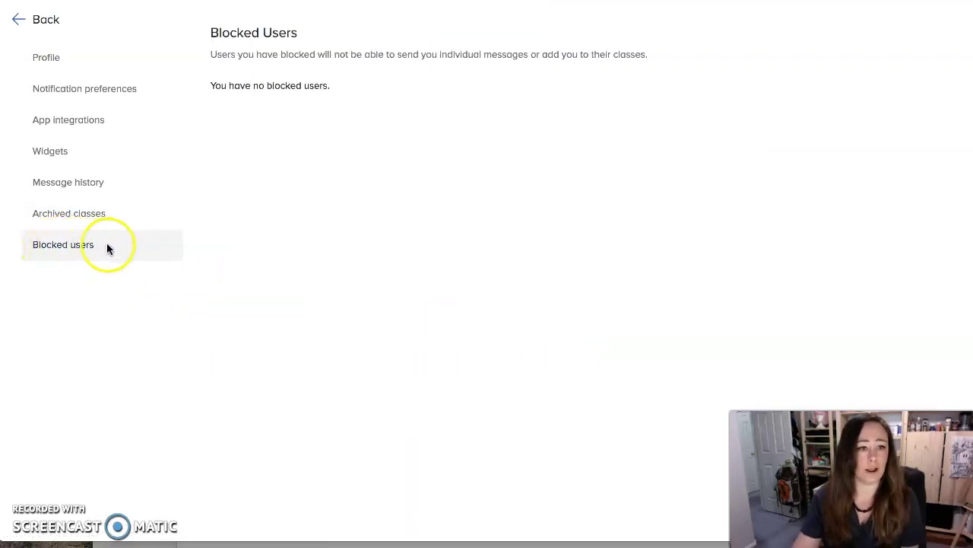
Go back to the 00 Homeroom 7 Am messages page, where the restored 6 Am class is listed
click(19, 25)
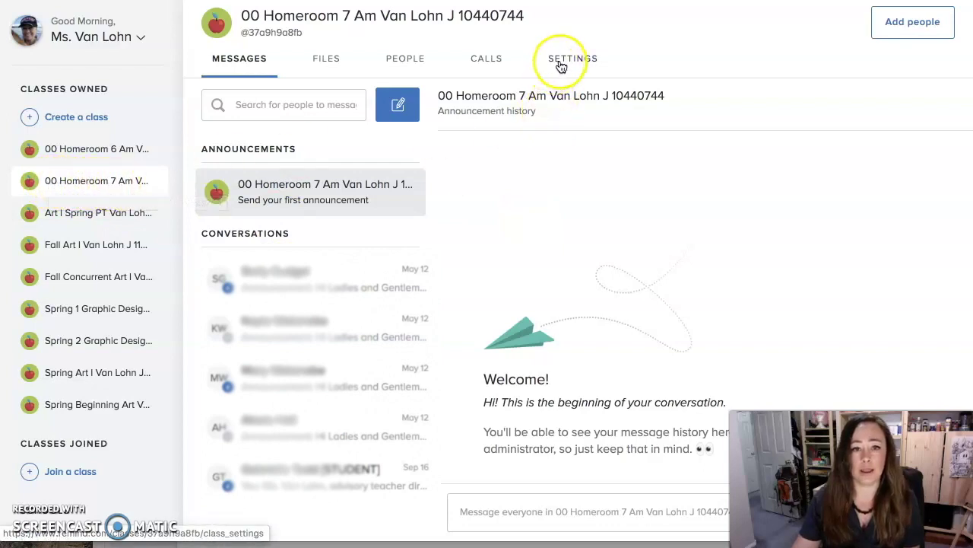
Browse the 00 Homeroom 7 Am class's Files, People and Calls tabs, ending on its Settings tab
click(324, 61)
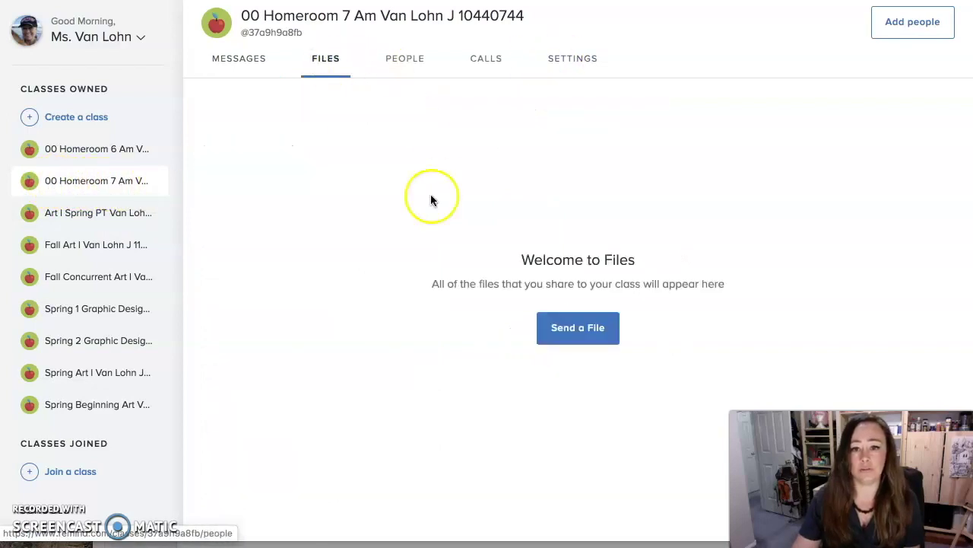
click(405, 61)
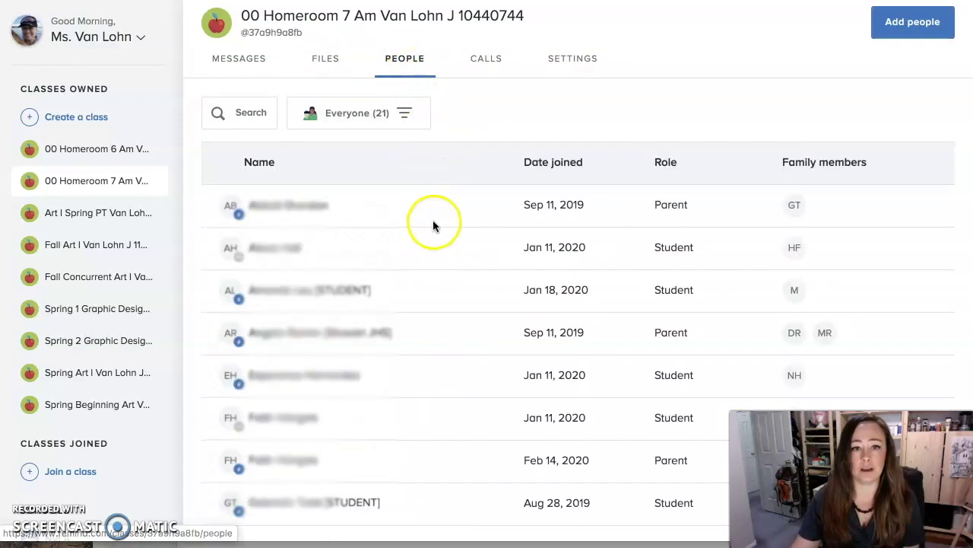
scroll(433, 426, down, 10)
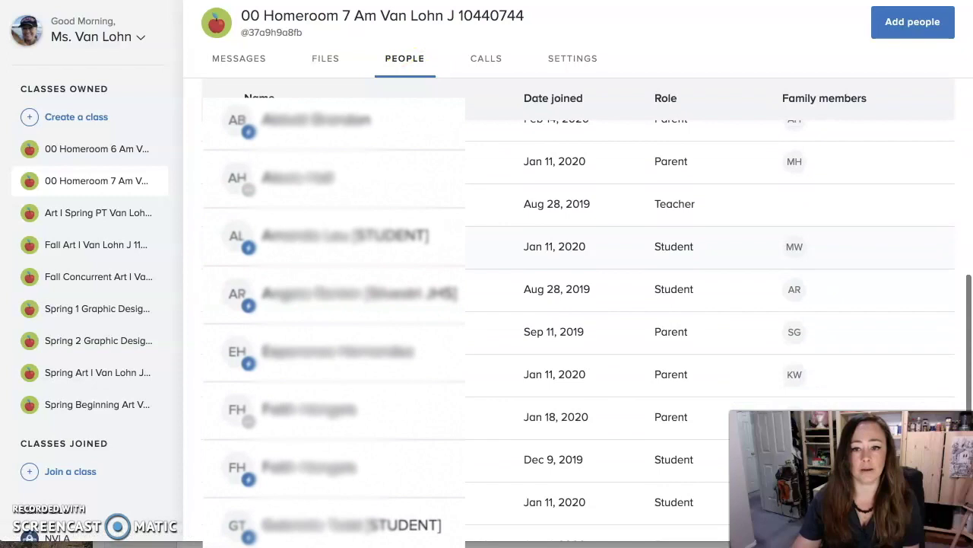
scroll(427, 448, up, 10)
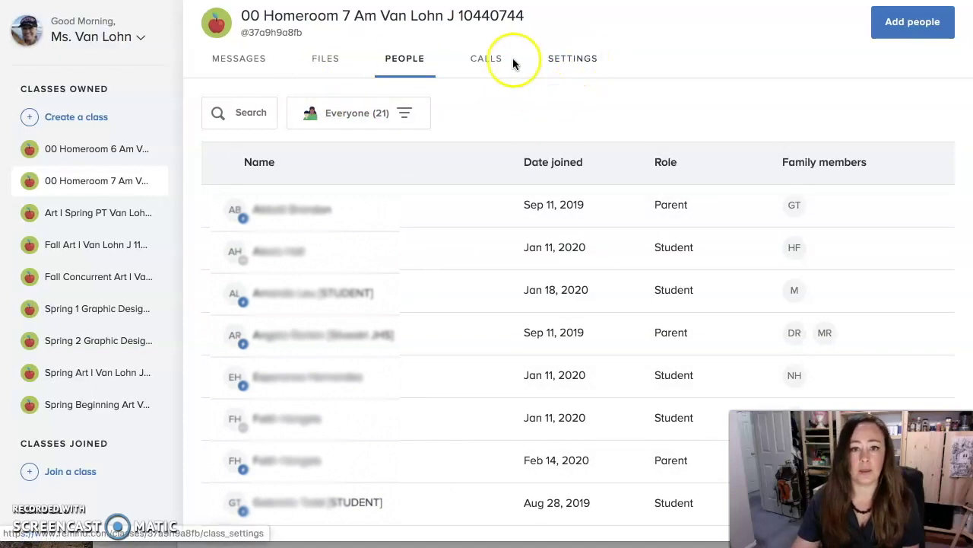
click(479, 61)
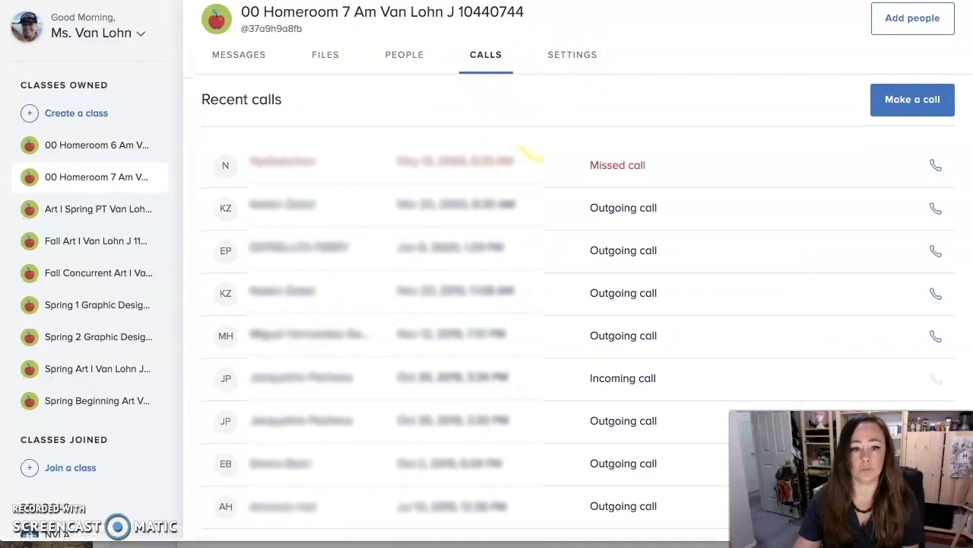
click(566, 61)
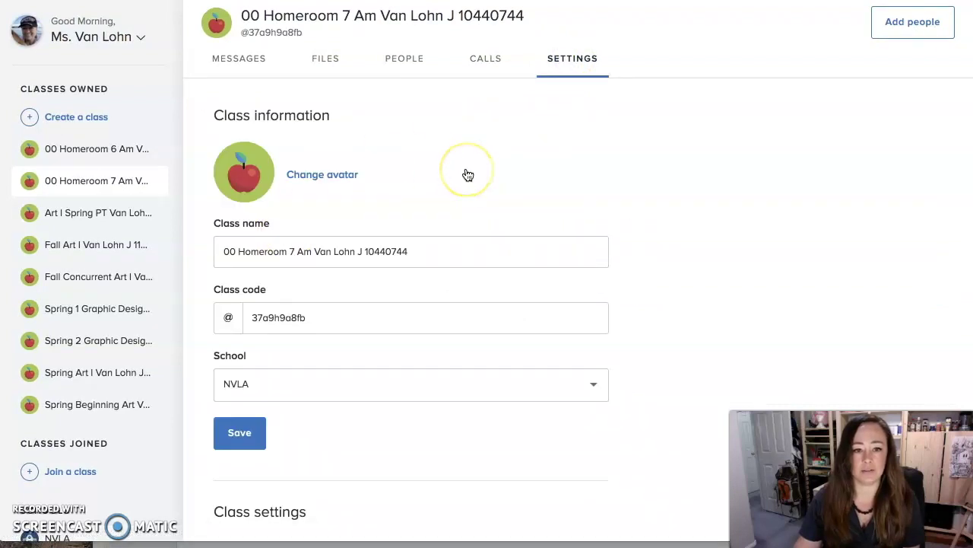
Replace '00 Homeroom' at the start of the class name with 'Advisory'
click(241, 251)
drag(240, 251, 203, 251)
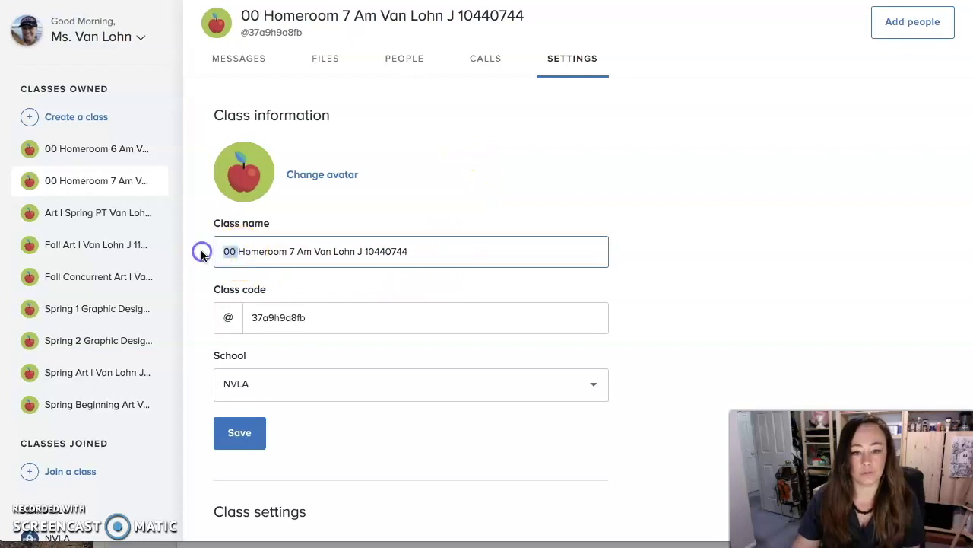
key(Delete)
key(Delete)
key(Delete)
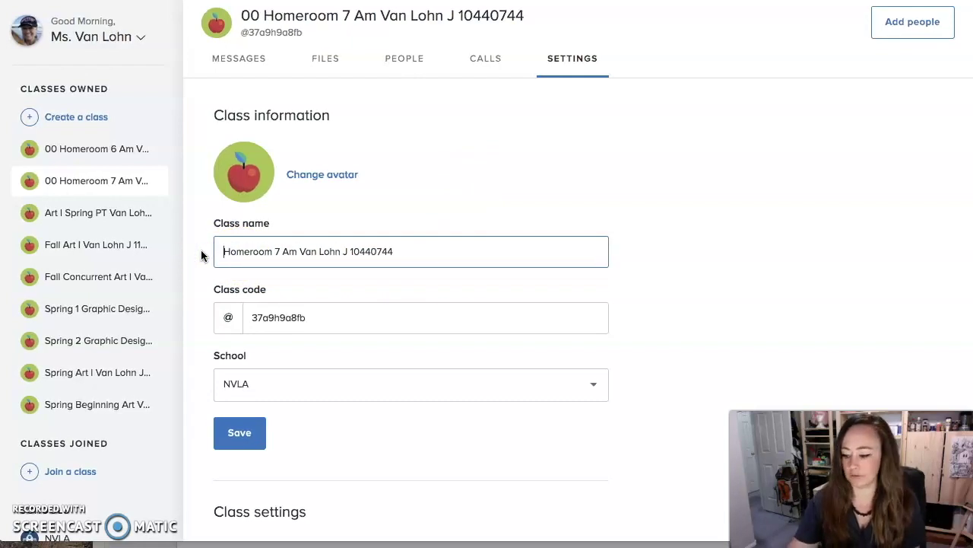
text(H)
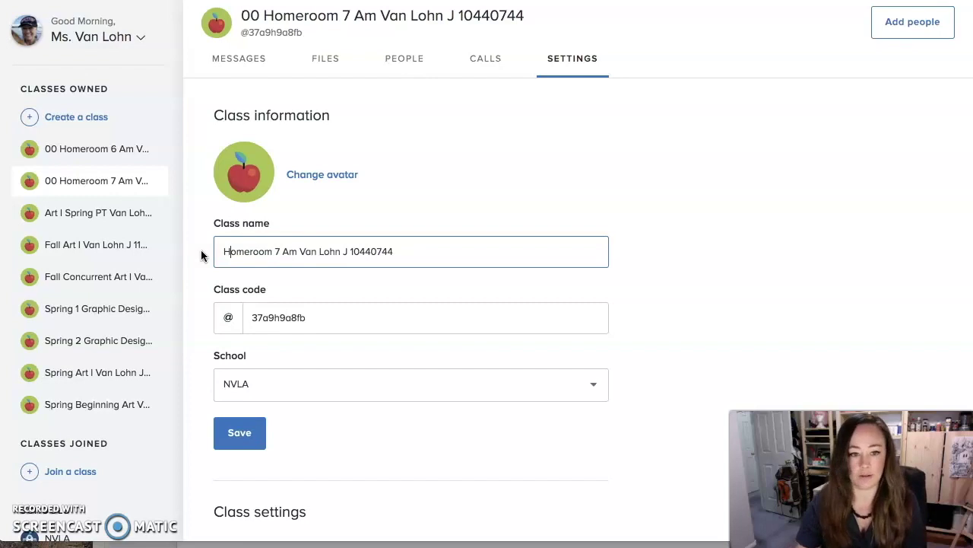
drag(272, 252, 199, 253)
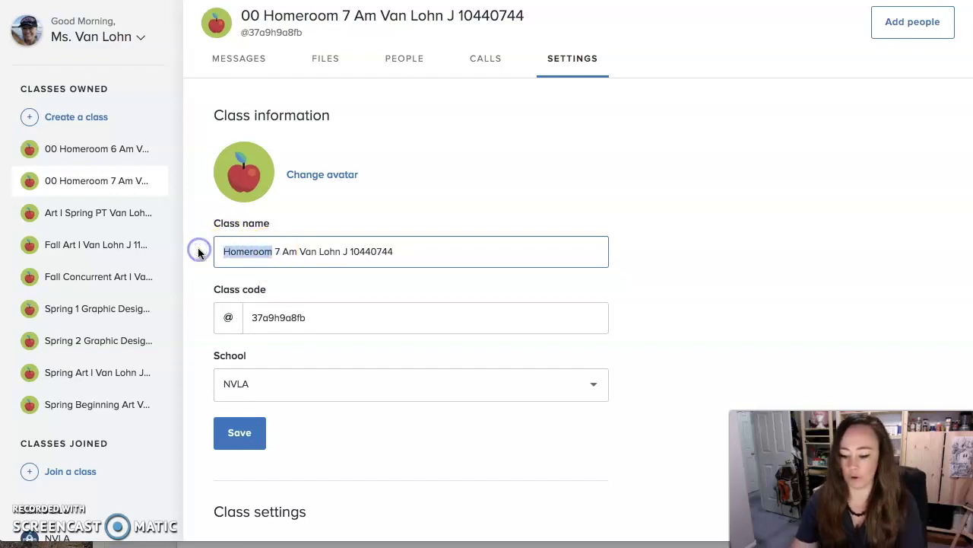
text(Advisory)
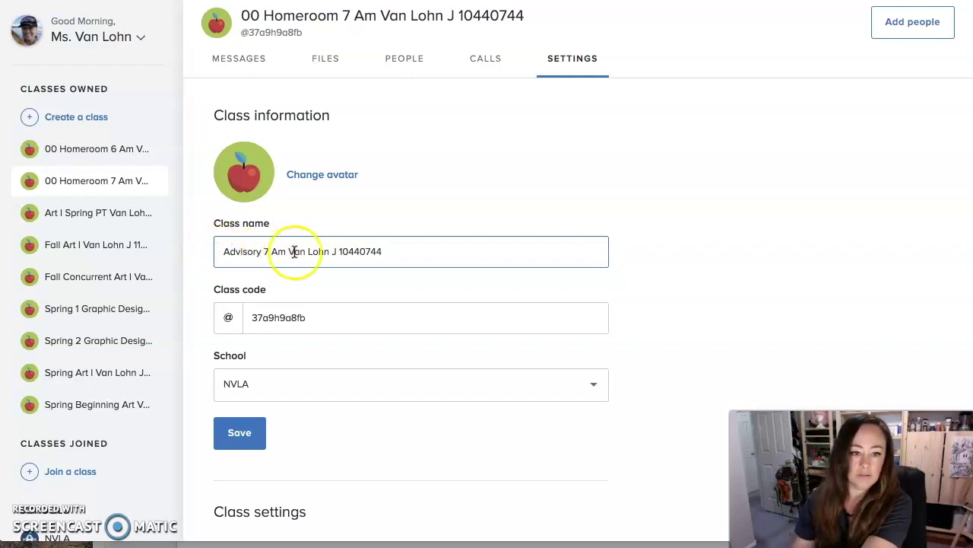
Replace '7 Am' with 'Ms.' and the teacher's name, and delete the trailing ID number
click(278, 252)
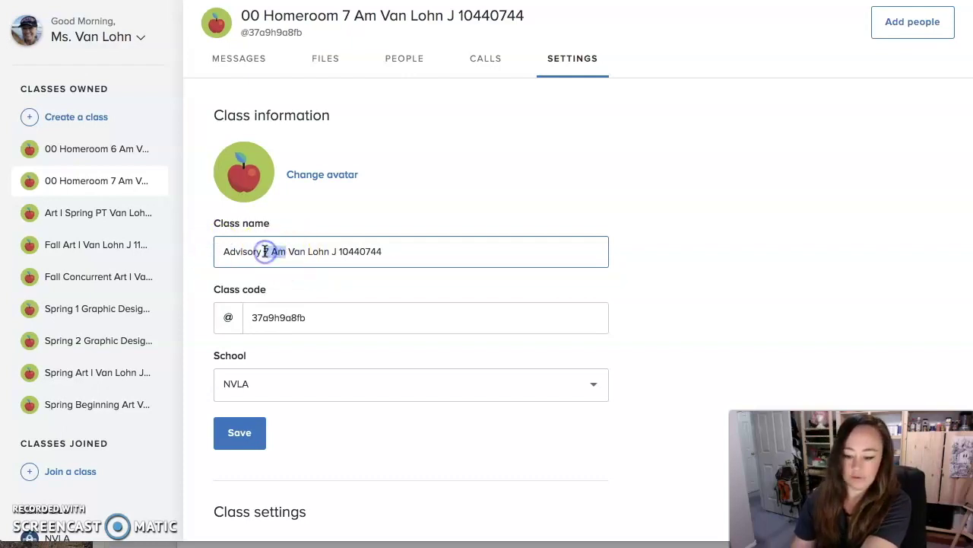
key(BackSpace)
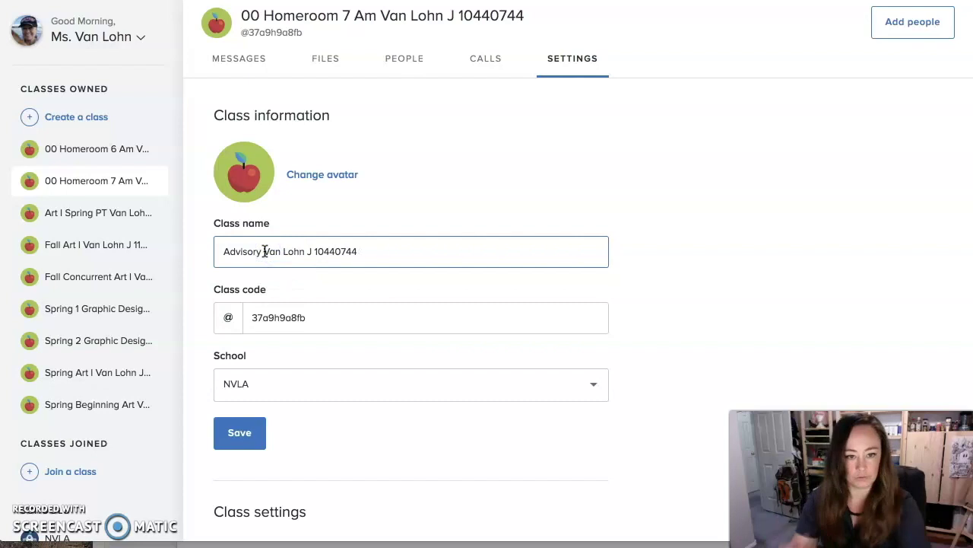
text(Ms)
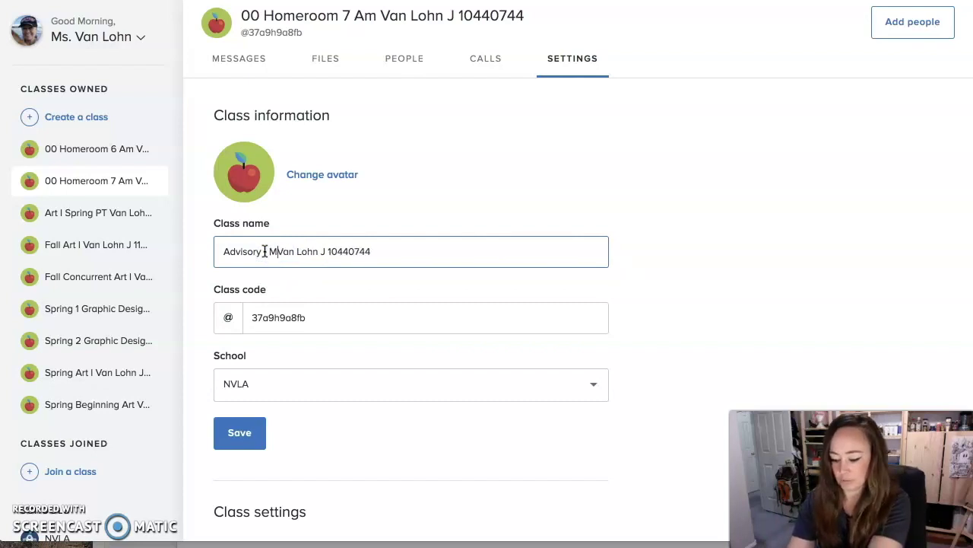
text(.)
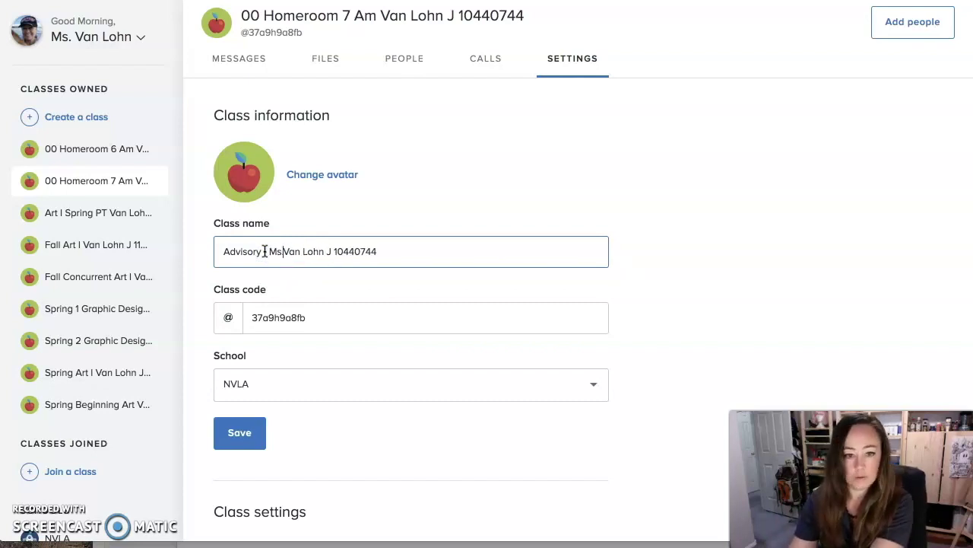
drag(380, 251, 327, 251)
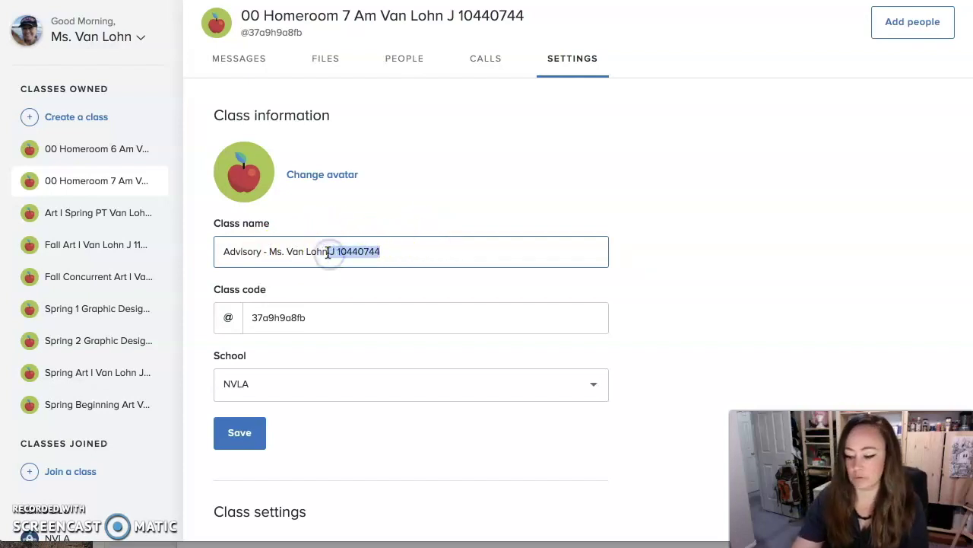
key(BackSpace)
click(294, 251)
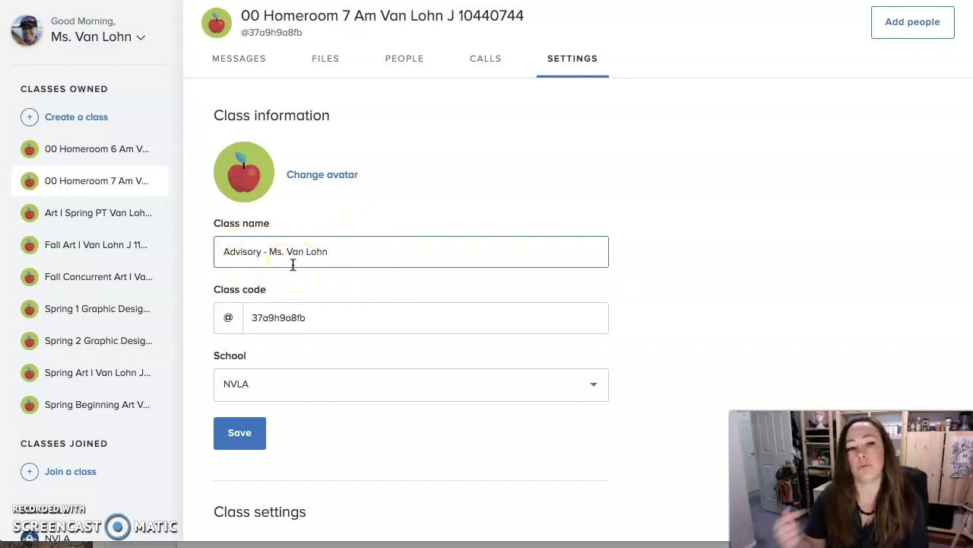
click(302, 317)
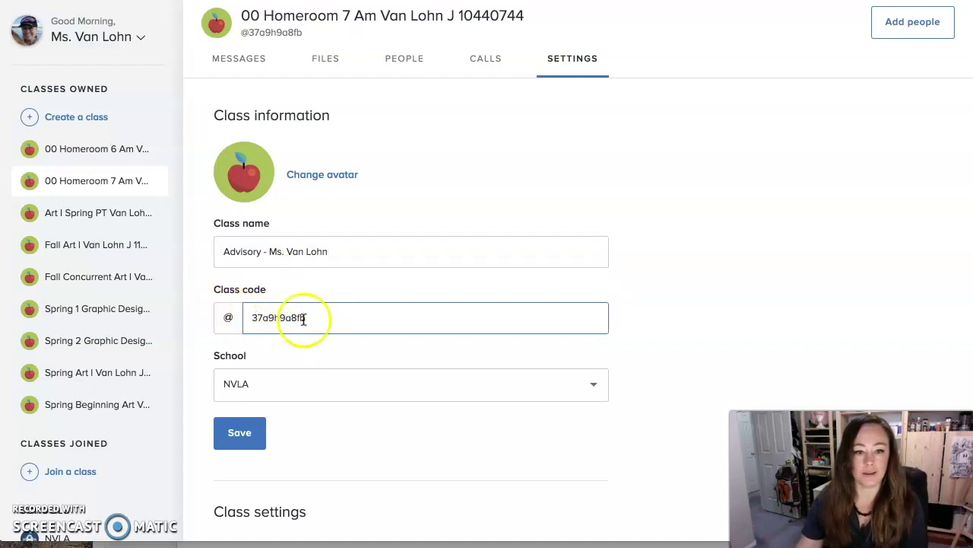
Replace the random class code with the teacher's surname plus 'adv', then save and confirm
drag(312, 319, 246, 317)
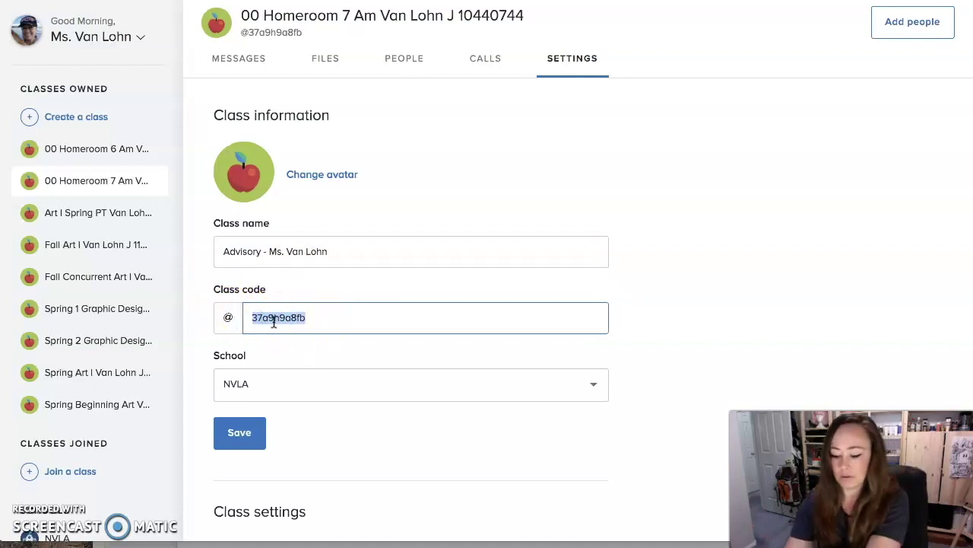
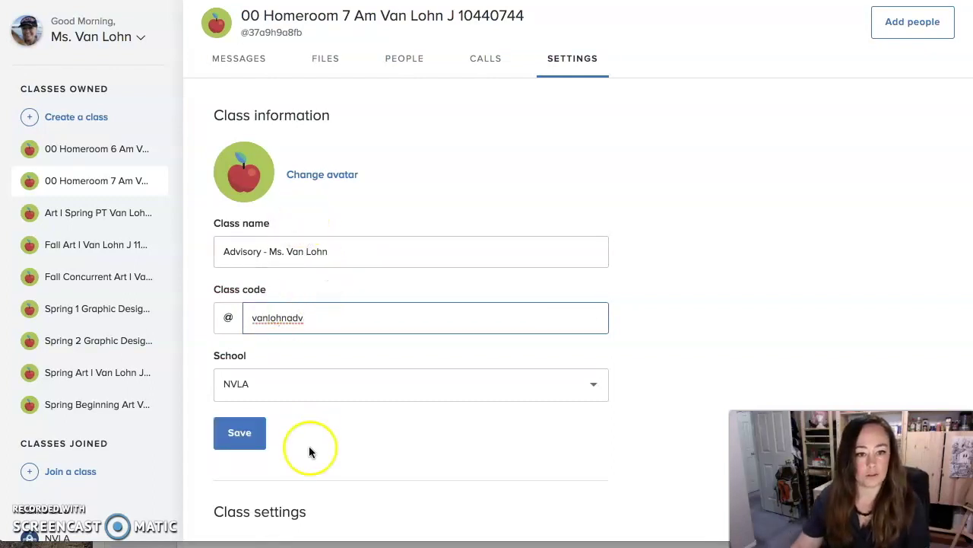
click(247, 441)
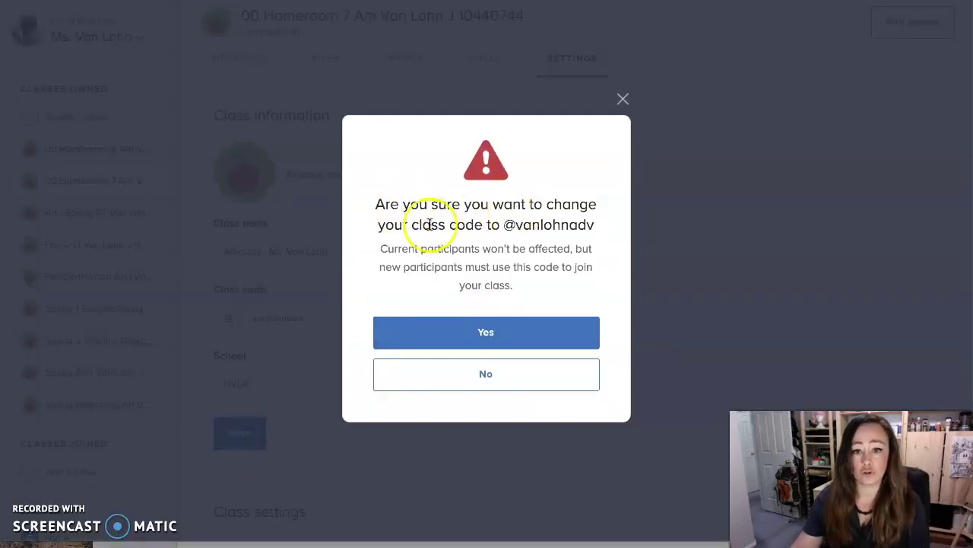
click(490, 331)
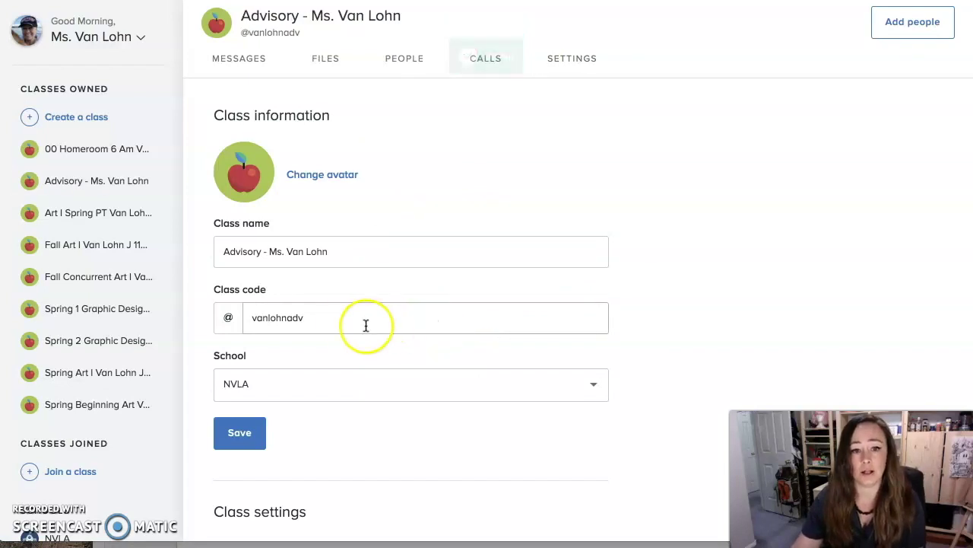
drag(310, 319, 237, 318)
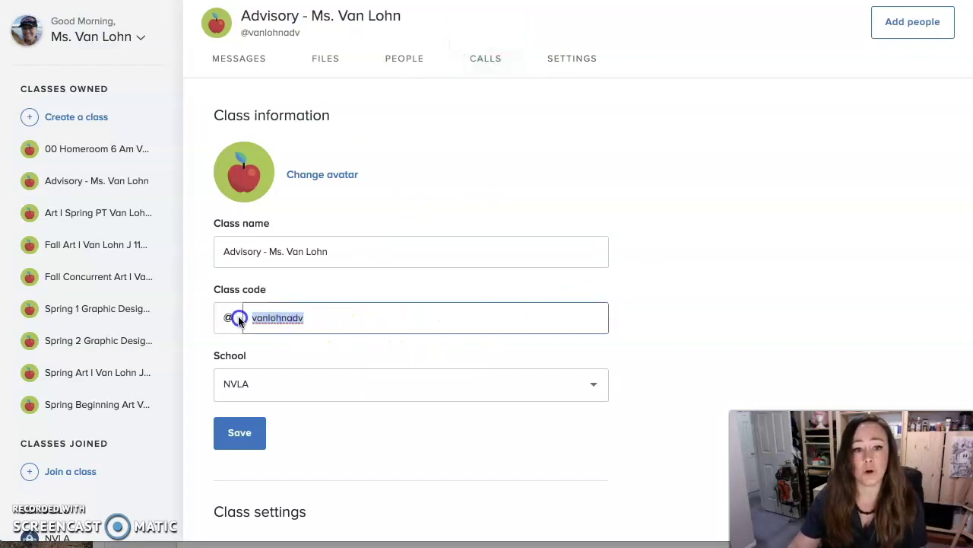
click(338, 318)
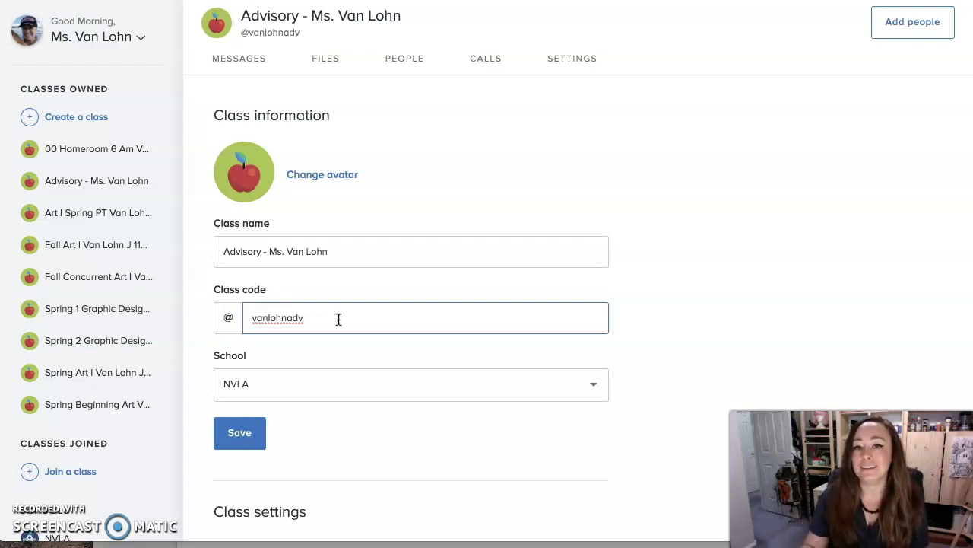
click(300, 322)
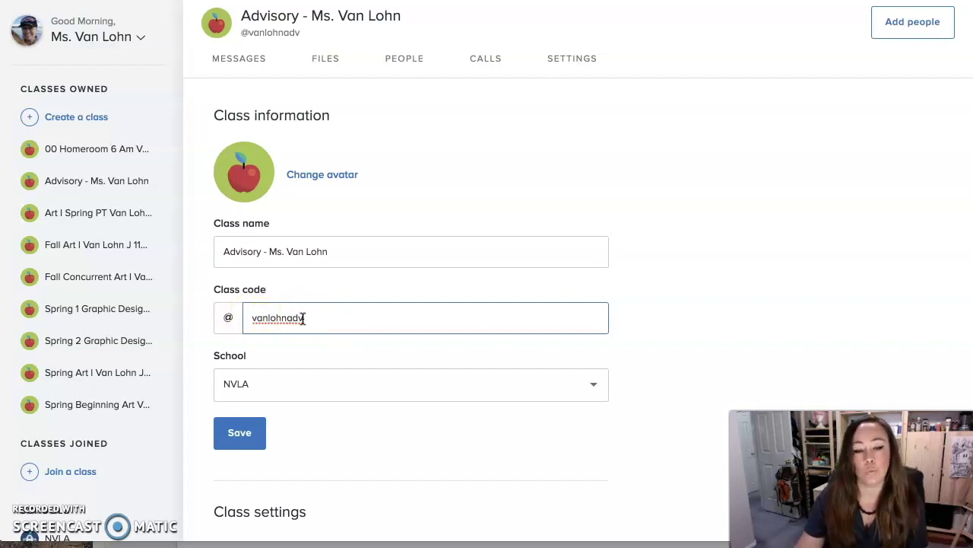
key(super+Tab)
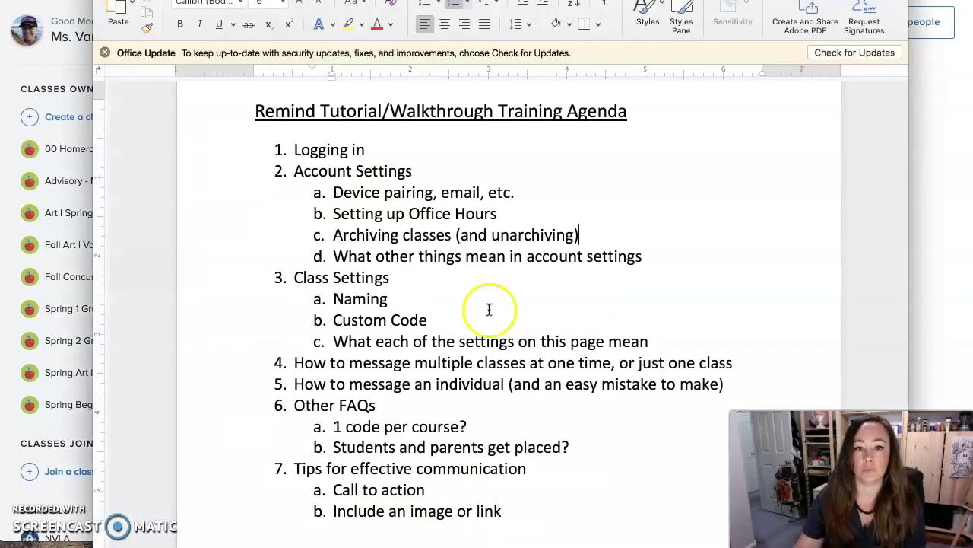
click(582, 443)
key(Return)
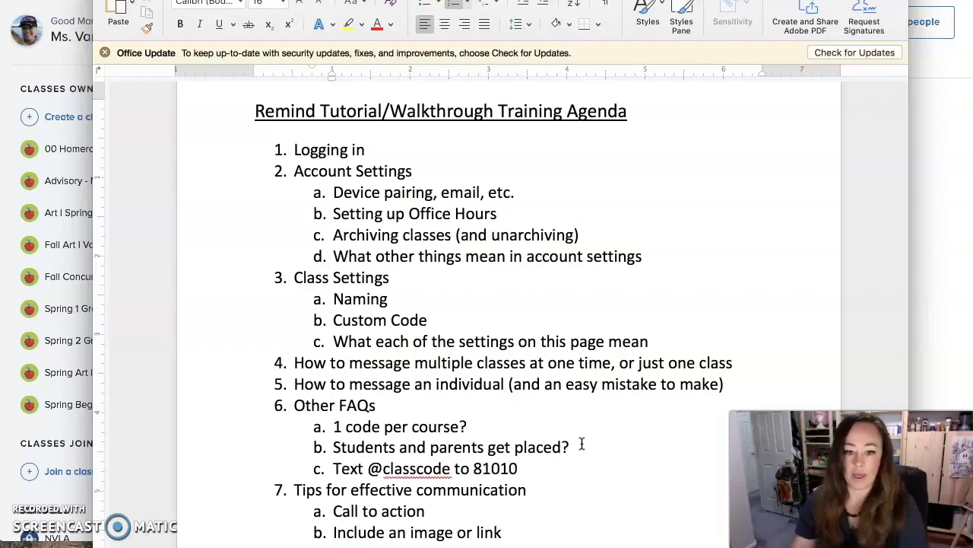
drag(474, 468, 526, 470)
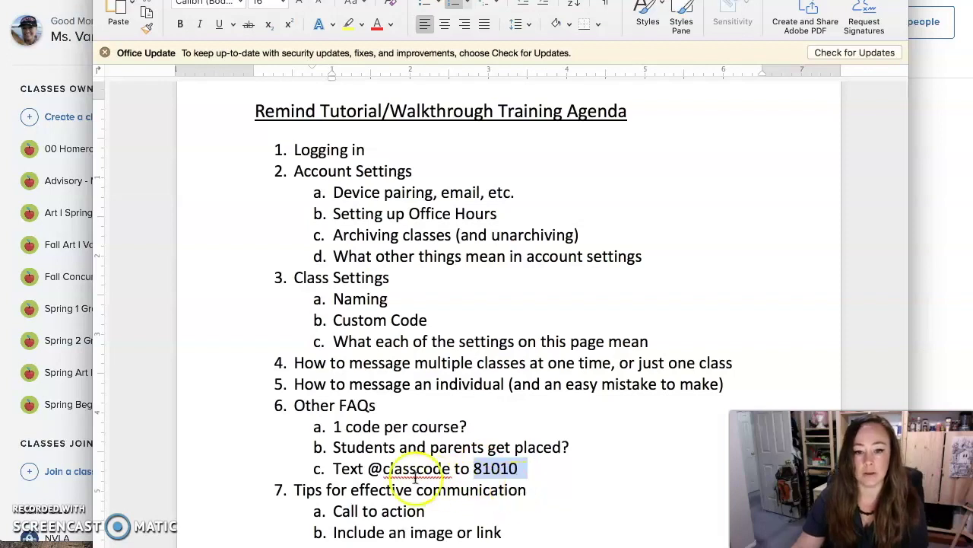
drag(369, 469, 441, 468)
drag(372, 470, 521, 470)
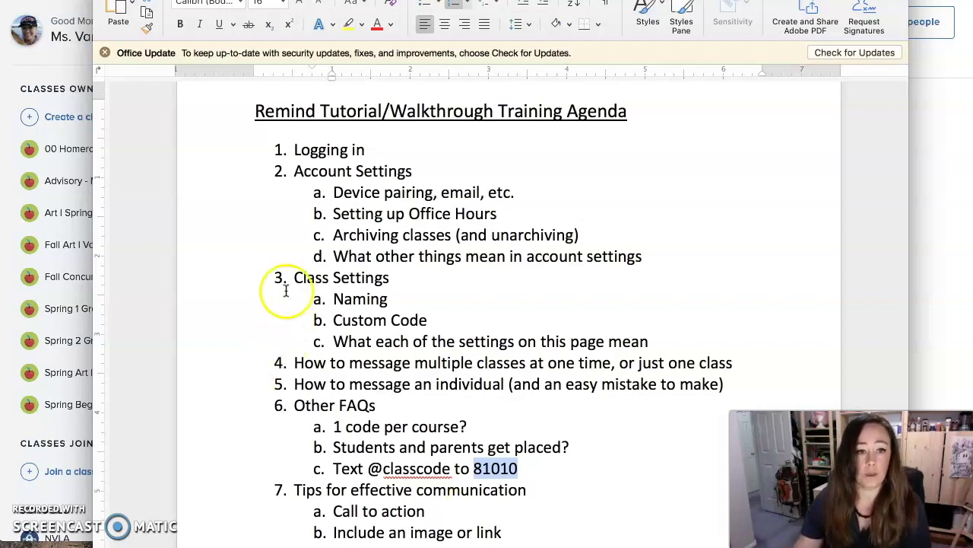
click(47, 51)
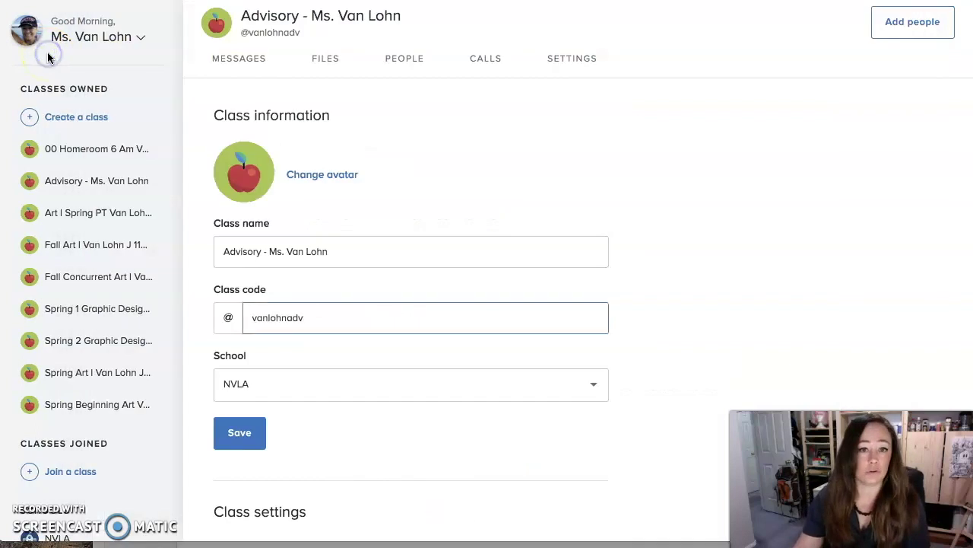
Scroll down the Advisory class settings and set Participant messaging to Off
click(398, 437)
scroll(431, 440, down, 3)
scroll(431, 438, down, 3)
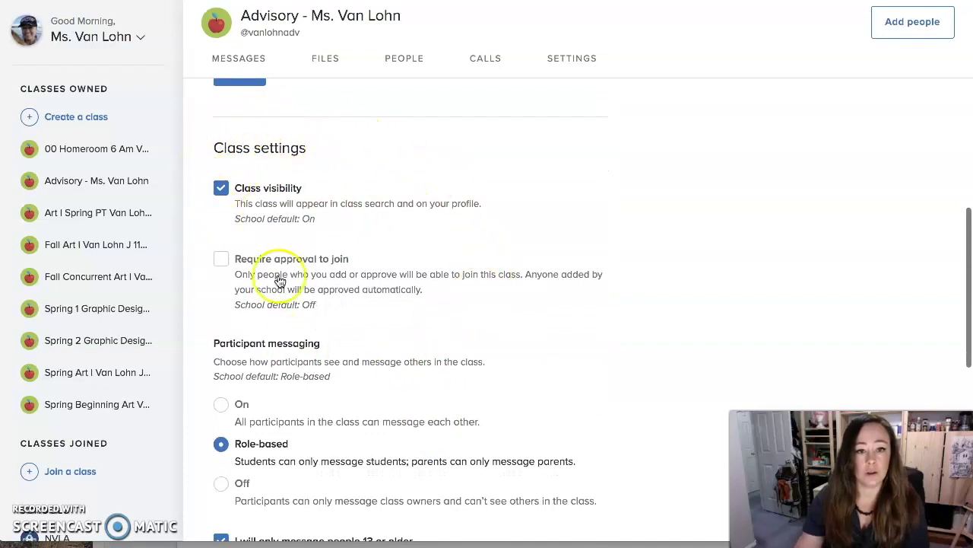
scroll(410, 283, down, 1)
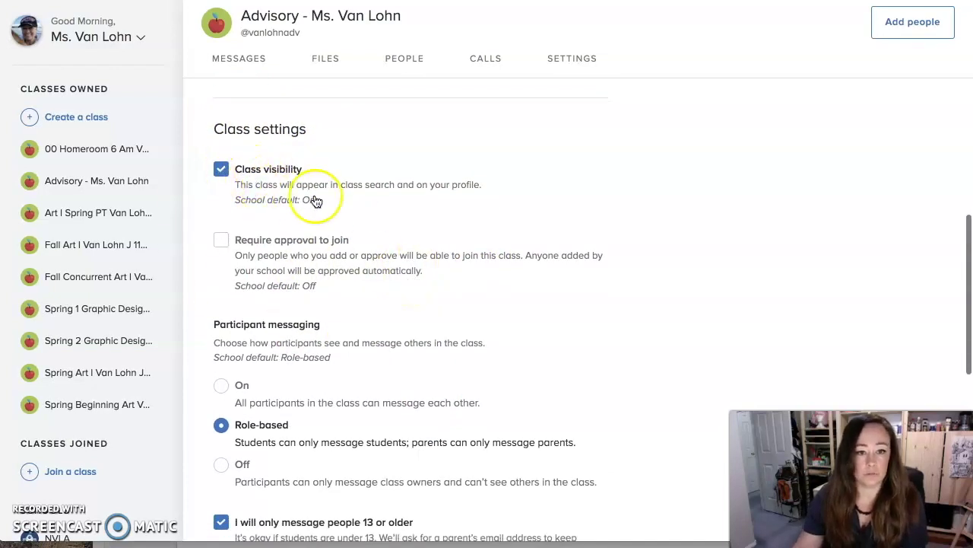
scroll(395, 292, down, 1)
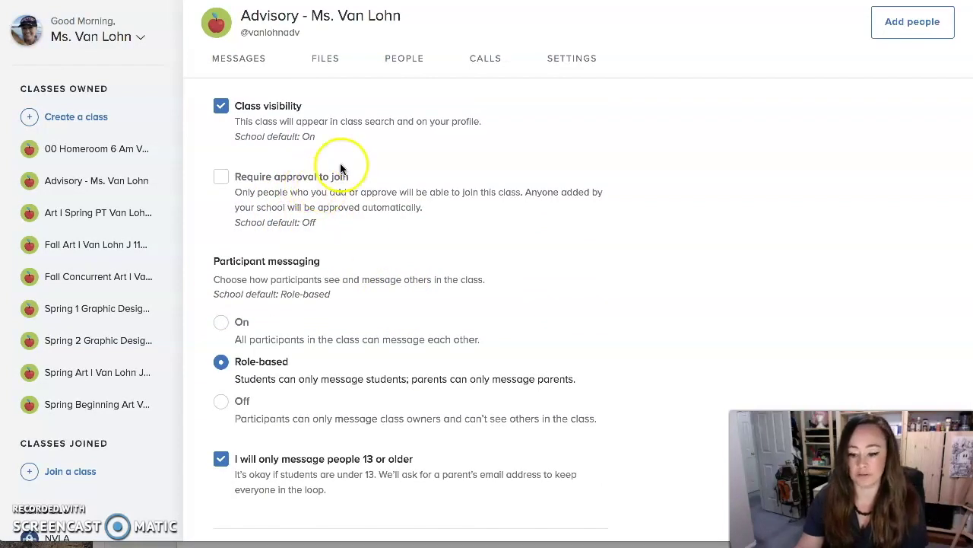
scroll(430, 242, down, 1)
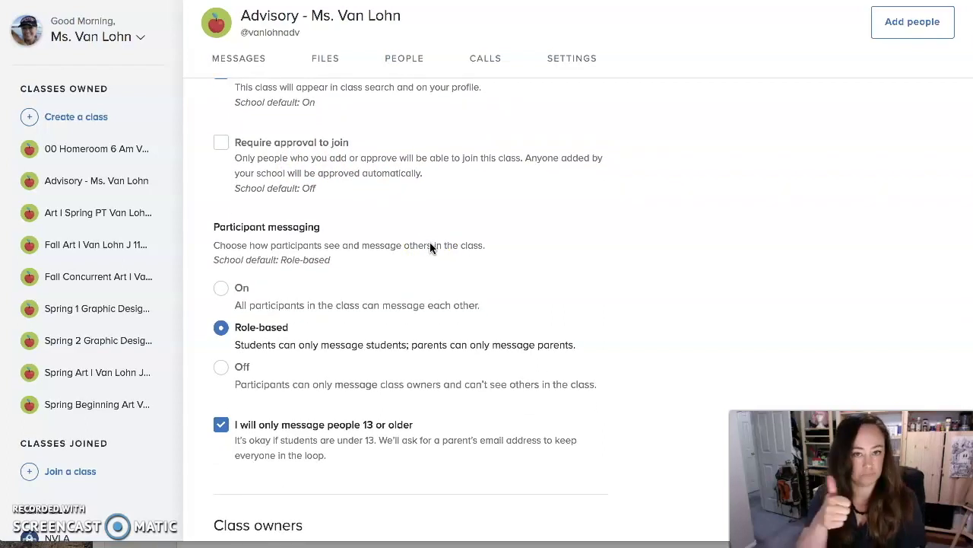
scroll(429, 245, down, 2)
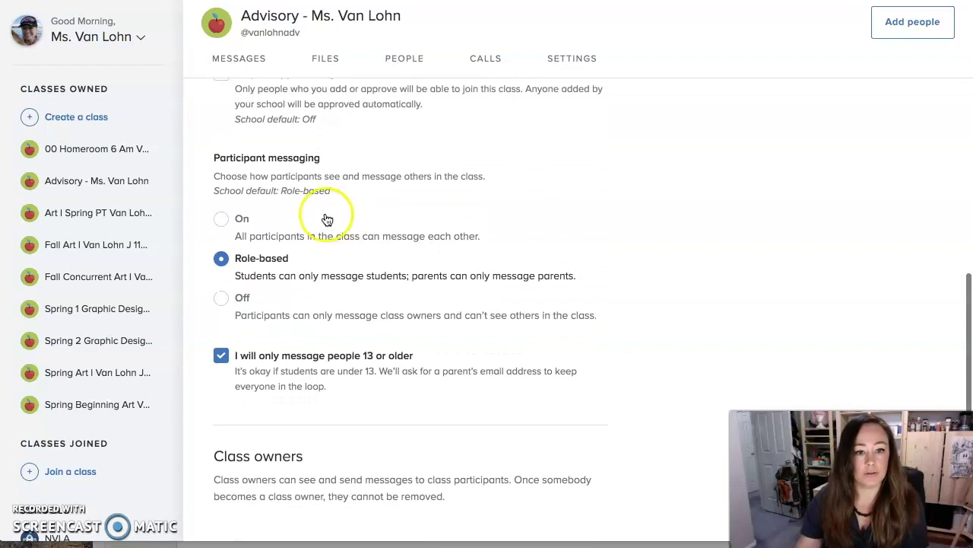
click(221, 298)
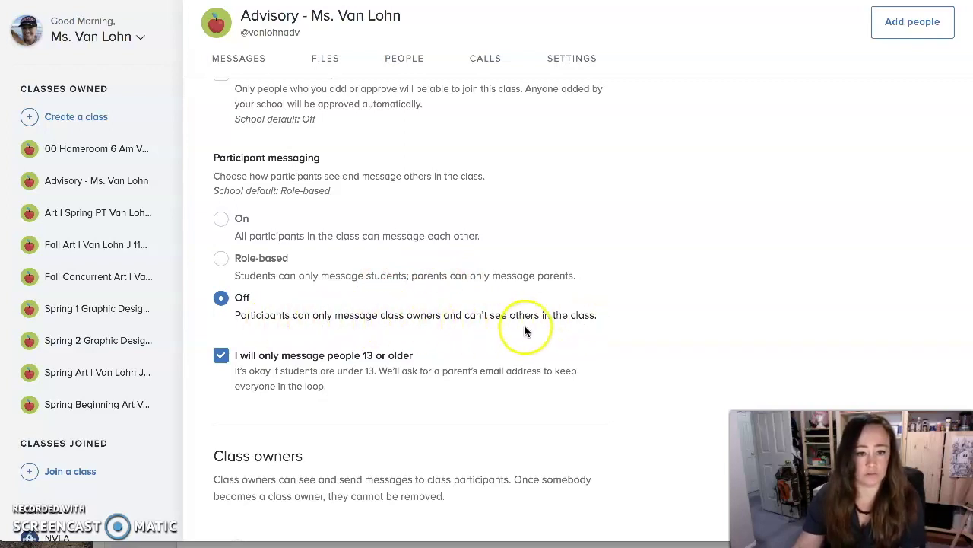
Look through the remaining class settings options further down the page
scroll(355, 390, down, 1)
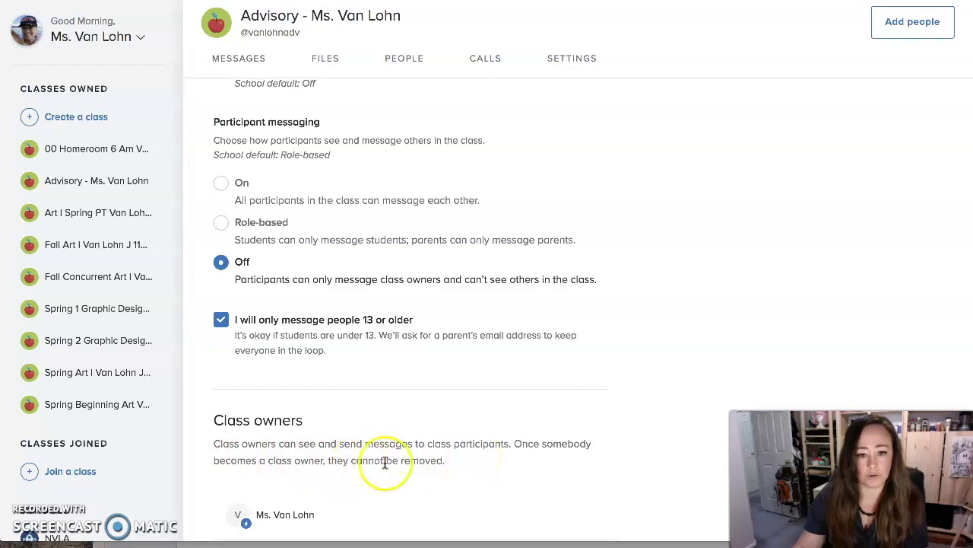
scroll(413, 463, down, 3)
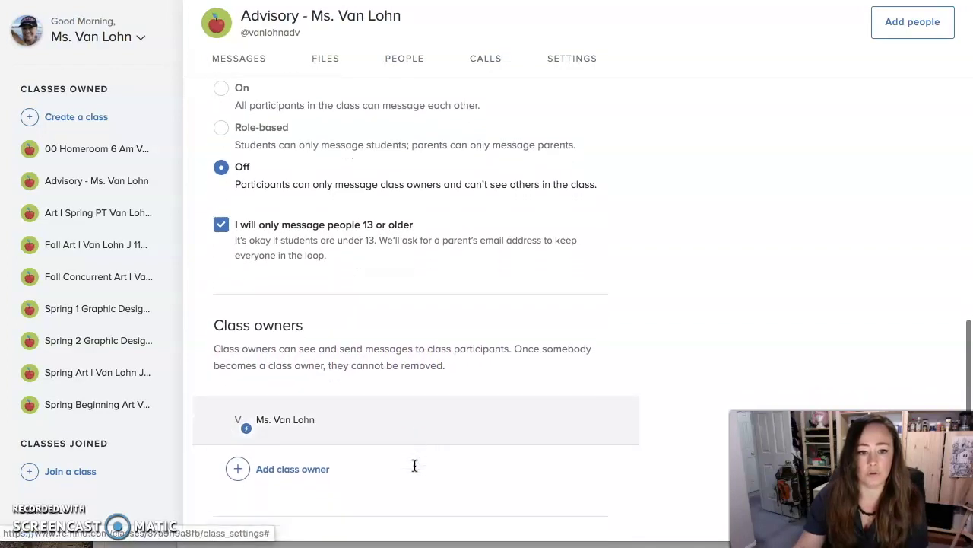
scroll(414, 465, down, 1)
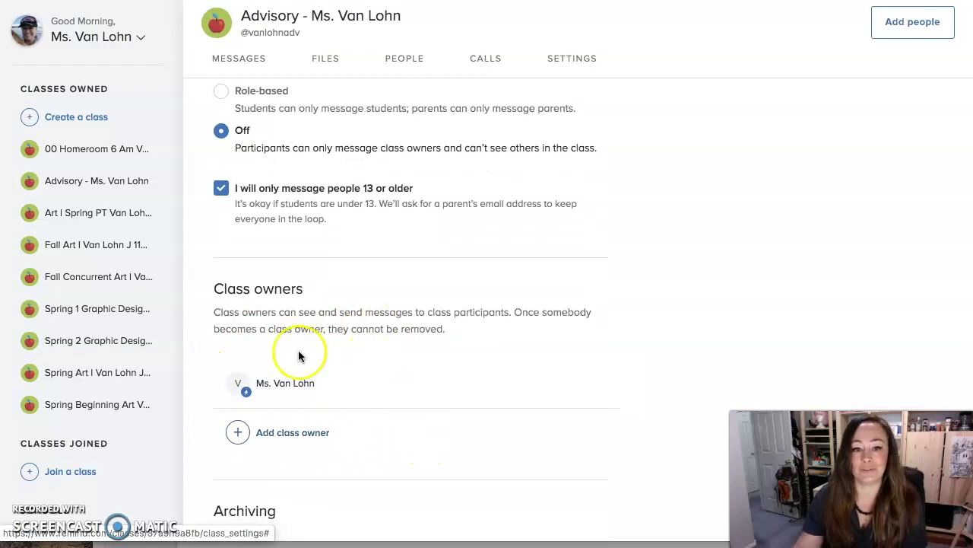
scroll(482, 400, down, 3)
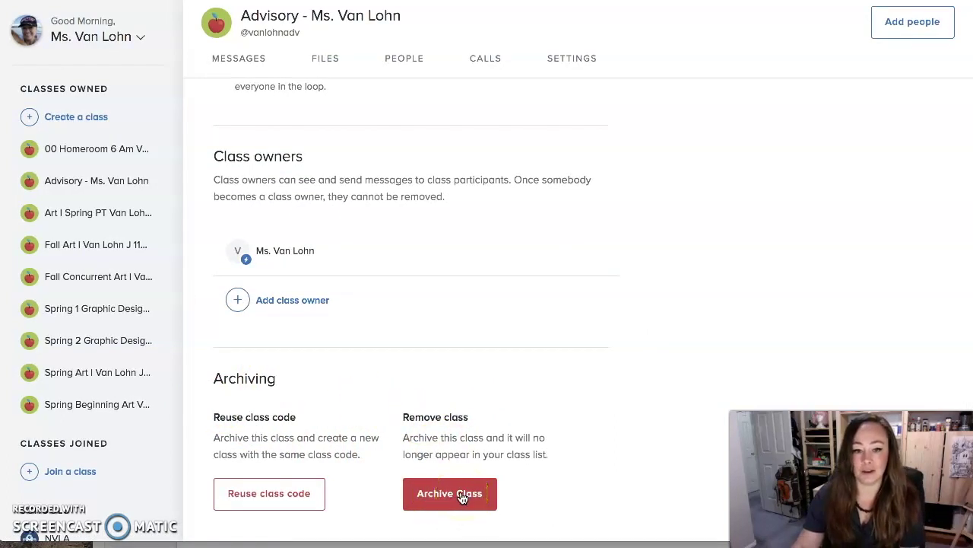
click(386, 417)
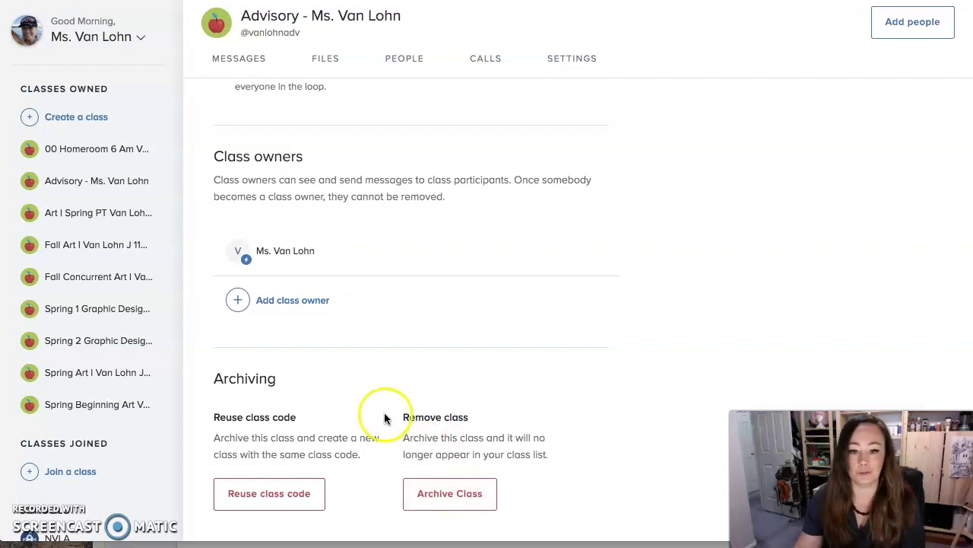
click(455, 487)
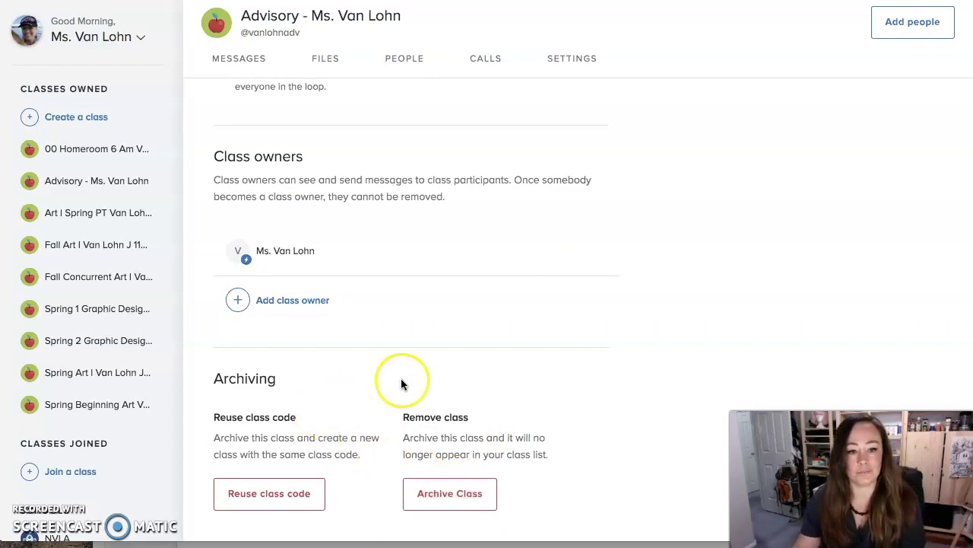
scroll(383, 354, up, 3)
scroll(381, 348, up, 7)
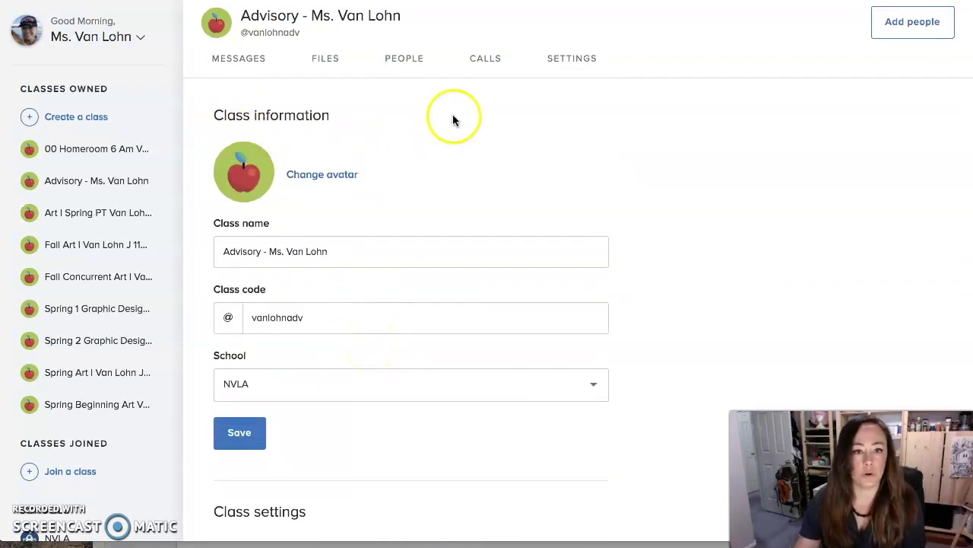
click(507, 532)
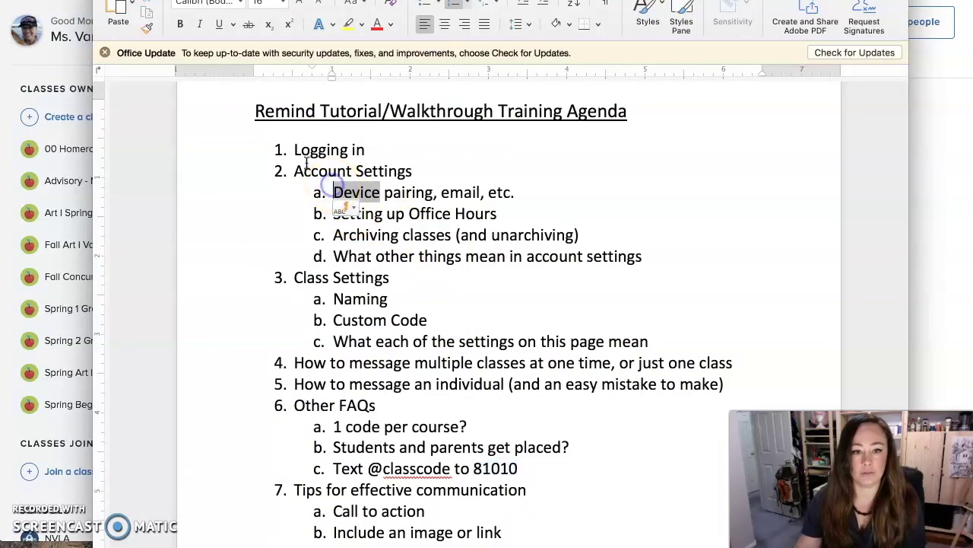
Strike through agenda items Logging in, Account Settings and Class Settings with their sub-points
drag(301, 151, 617, 254)
click(246, 25)
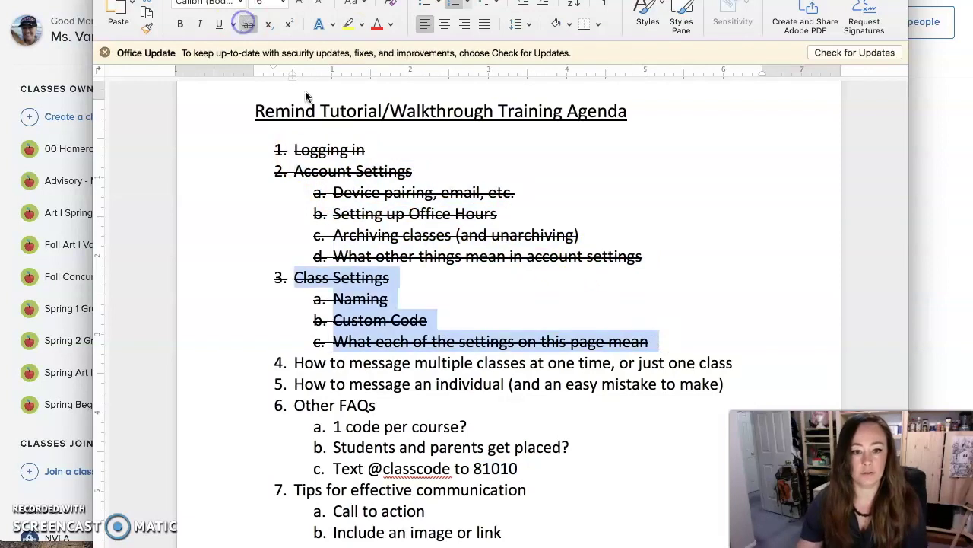
click(435, 359)
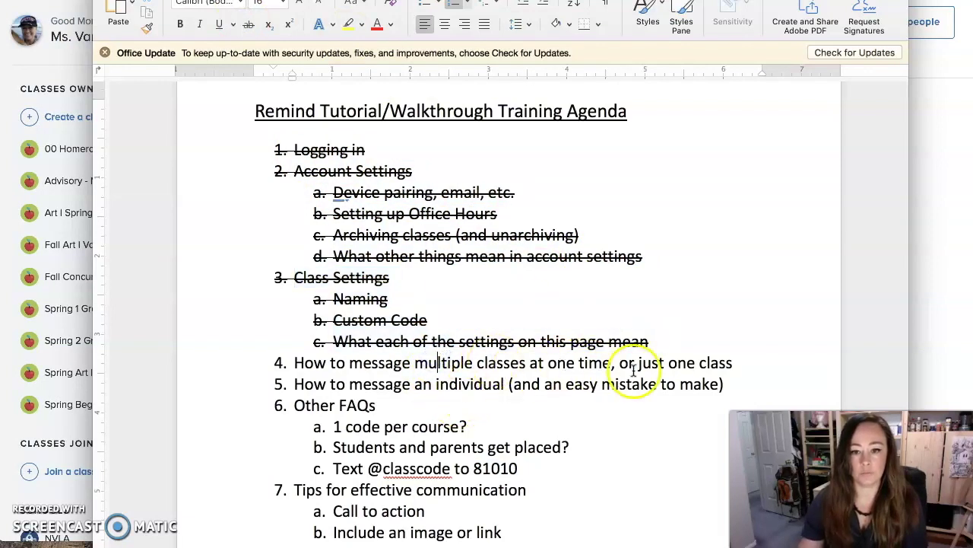
Start a new class announcement in Messages and clear its pre-filled welcome text
click(91, 114)
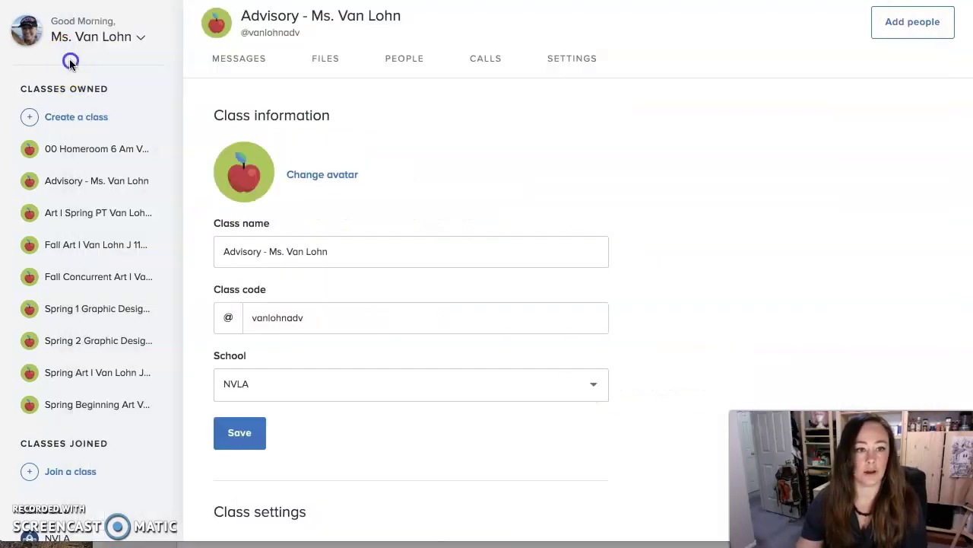
click(237, 60)
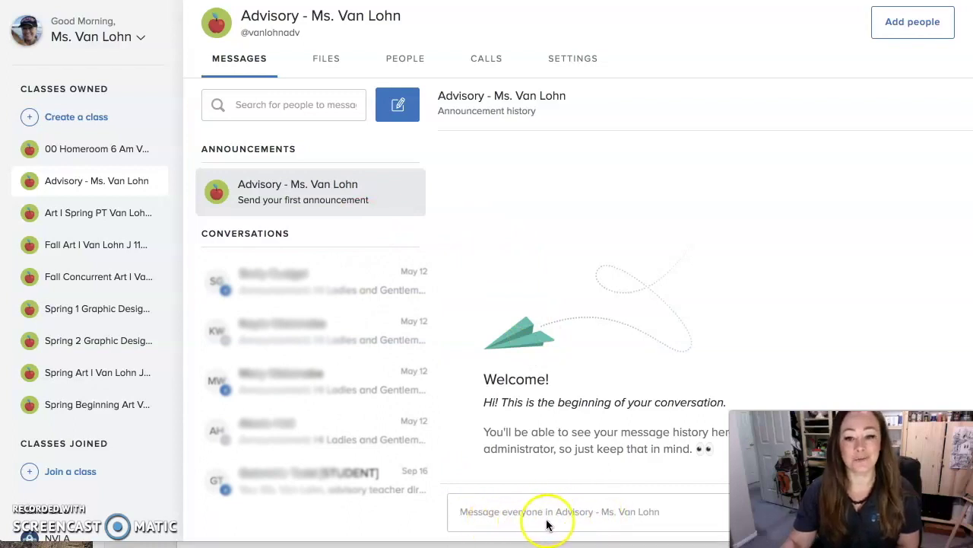
click(618, 514)
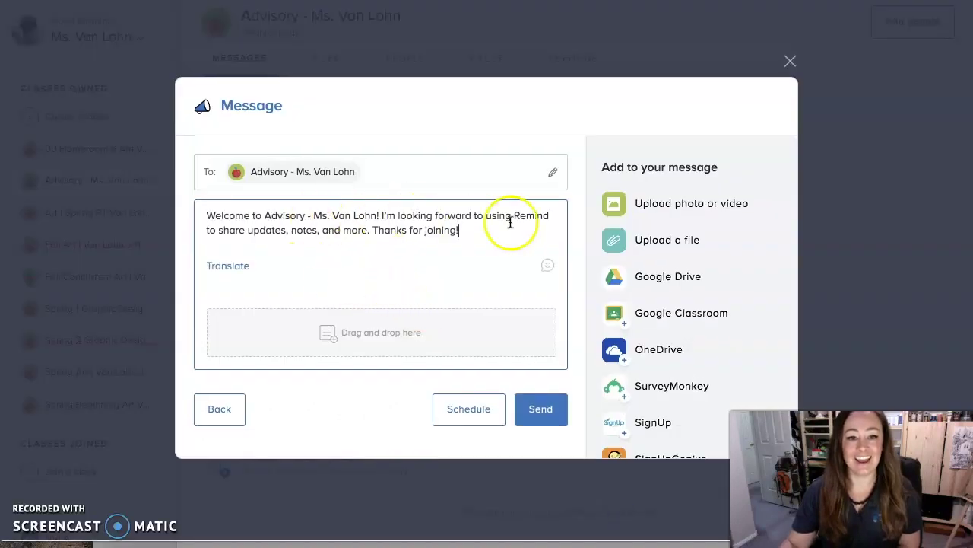
drag(464, 232, 190, 204)
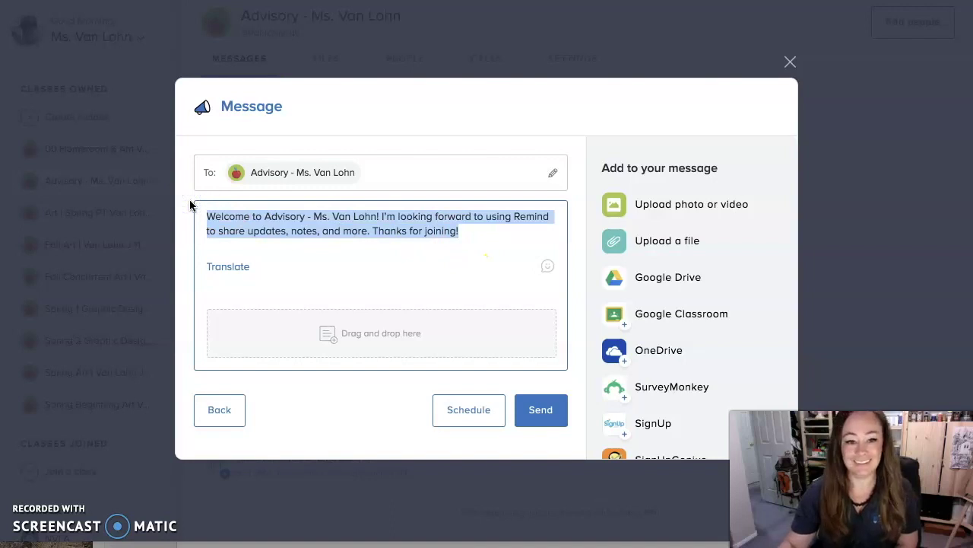
key(BackSpace)
Set the announcement to send later on June 1, 2020 at 8:00 AM
click(468, 411)
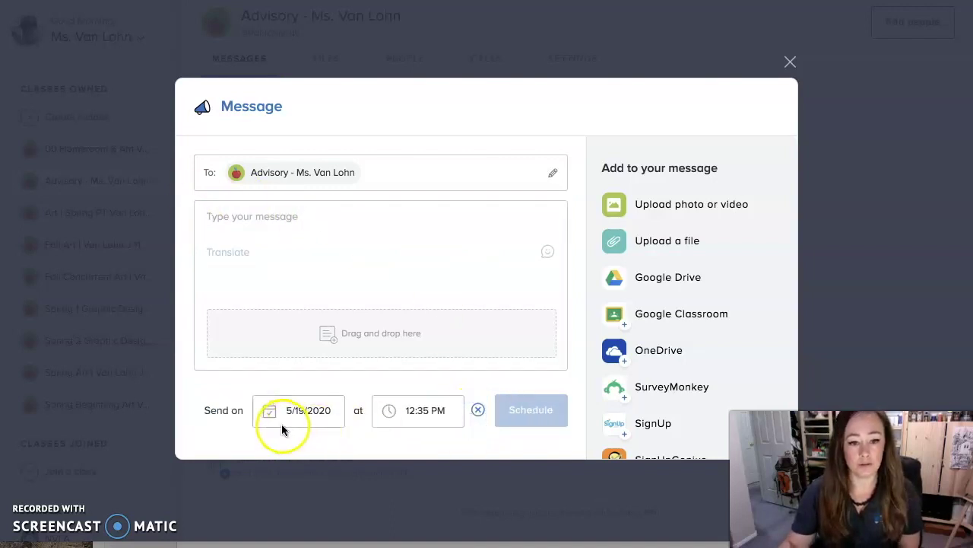
click(271, 411)
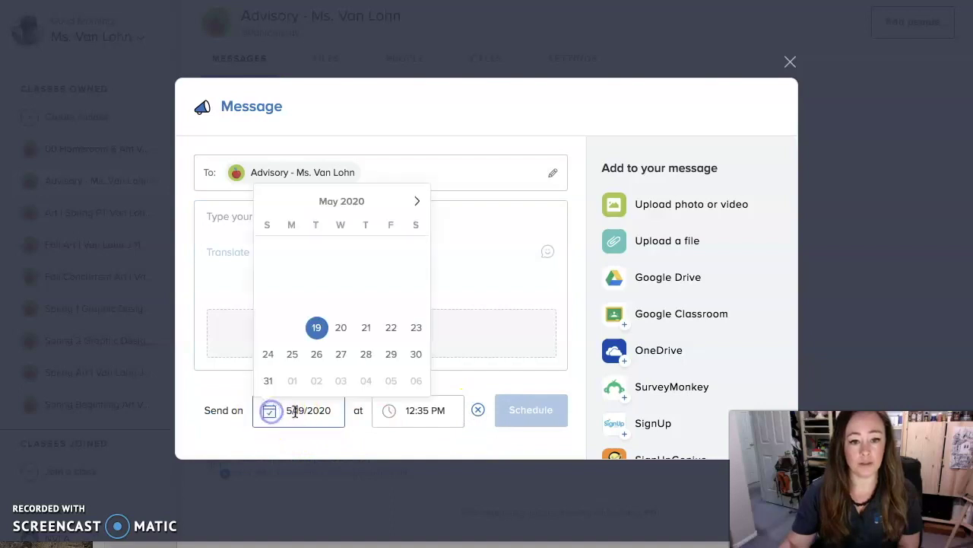
click(418, 202)
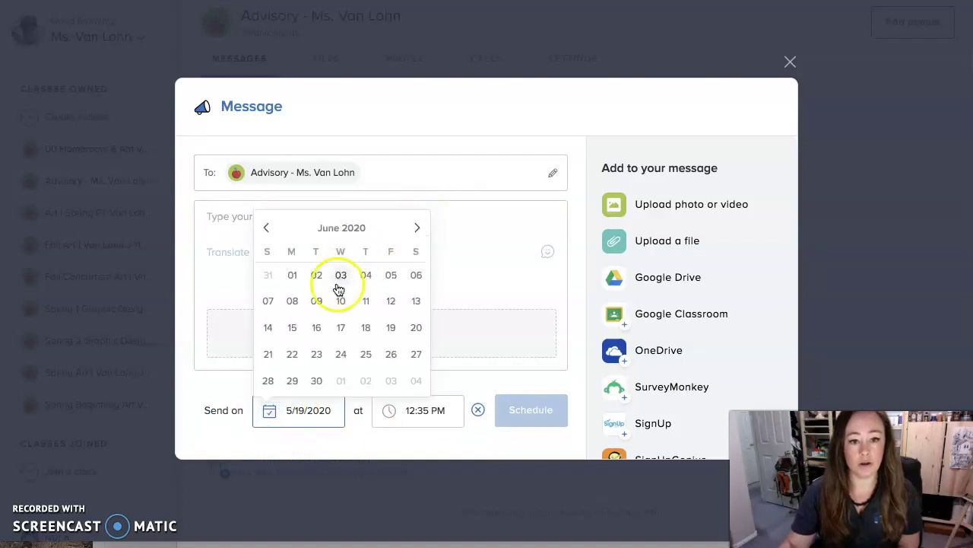
click(293, 276)
click(407, 410)
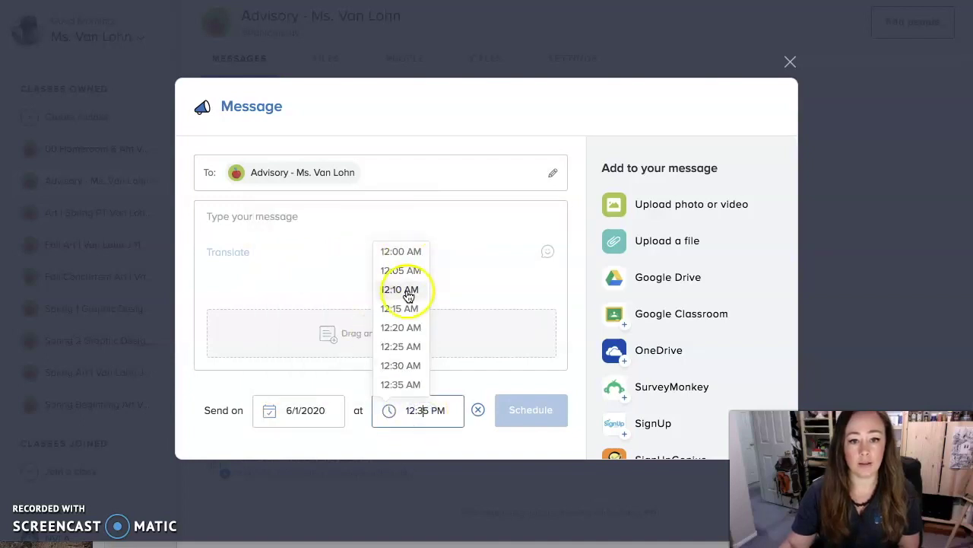
scroll(404, 341, down, 2)
scroll(406, 343, down, 9)
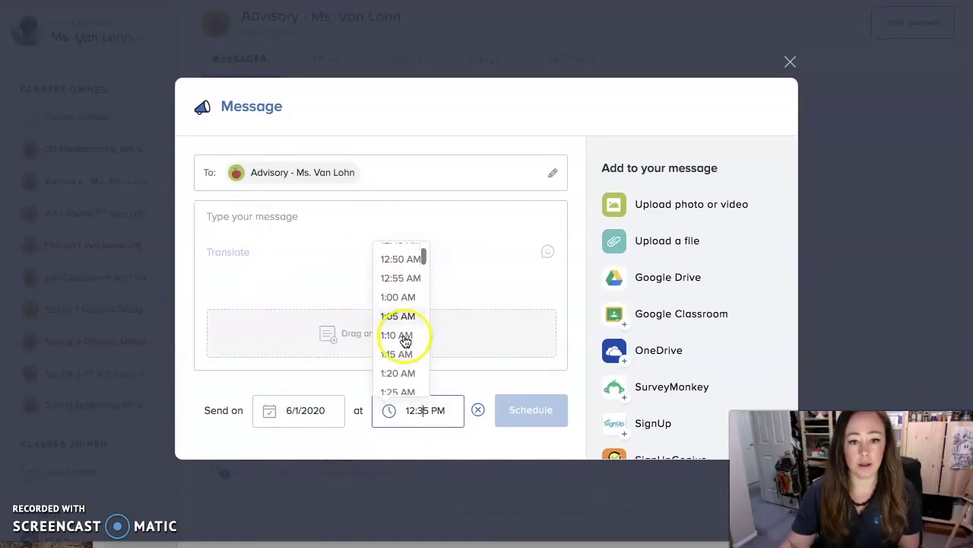
scroll(404, 342, down, 9)
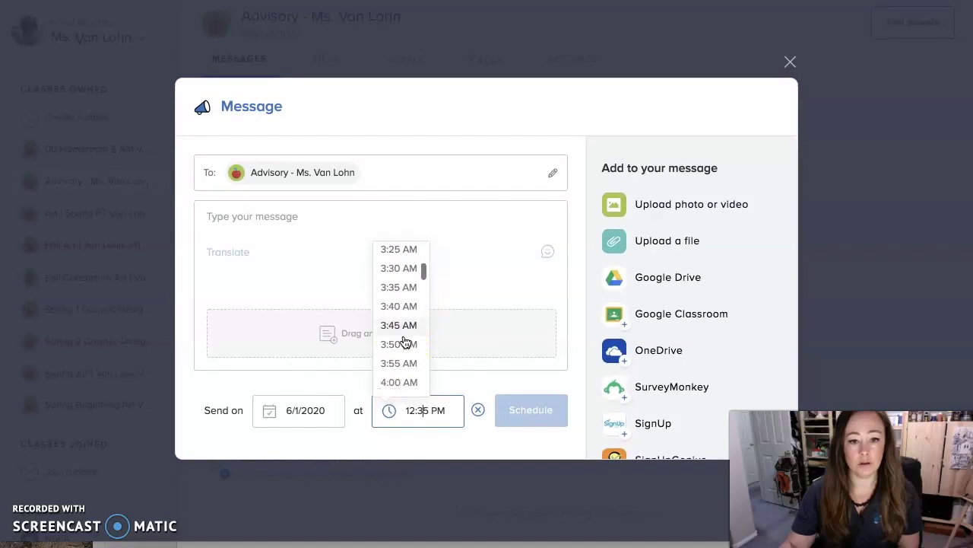
scroll(404, 343, down, 12)
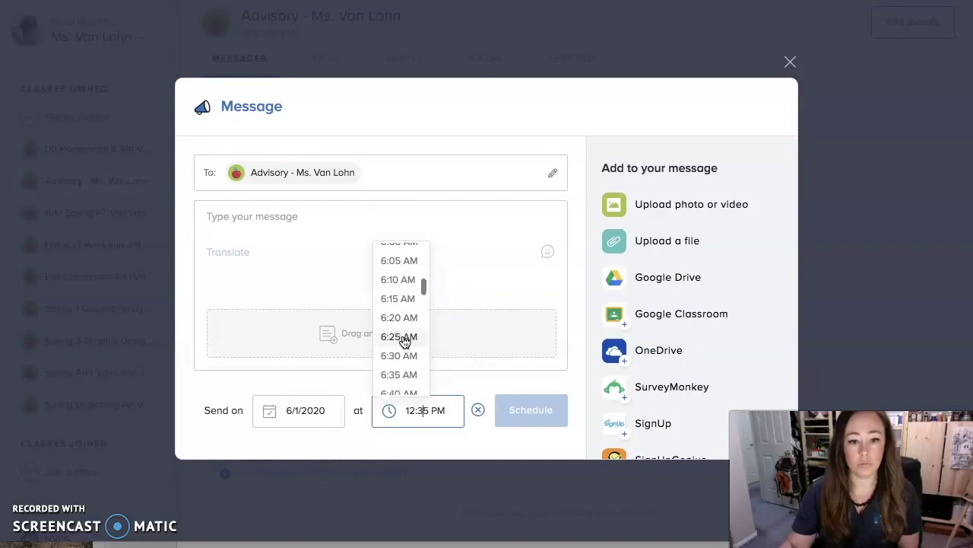
scroll(403, 334, up, 1)
drag(402, 312, 399, 255)
click(399, 253)
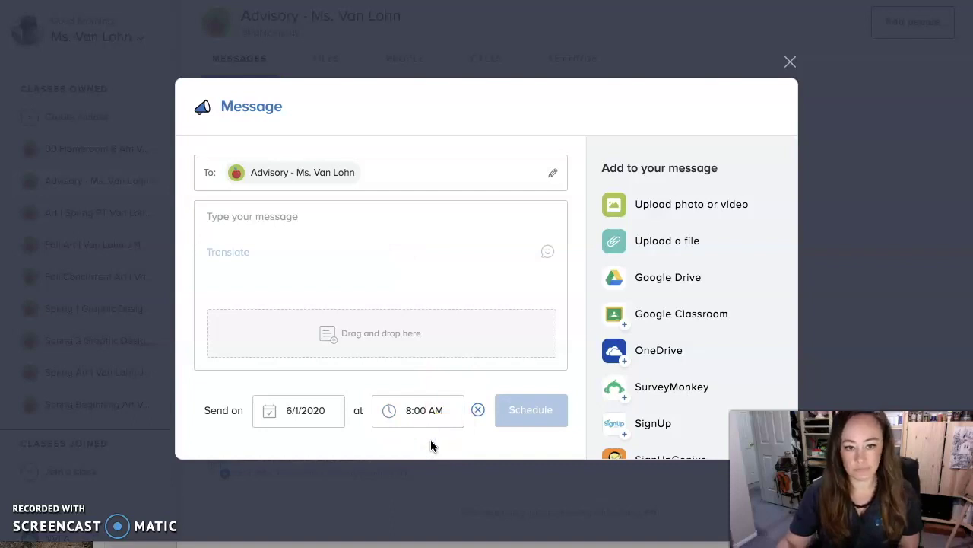
Enter 'Hello' as the announcement text and schedule it
mouse_move(221, 234)
mouse_down()
mouse_move(352, 218)
mouse_move(456, 235)
mouse_up()
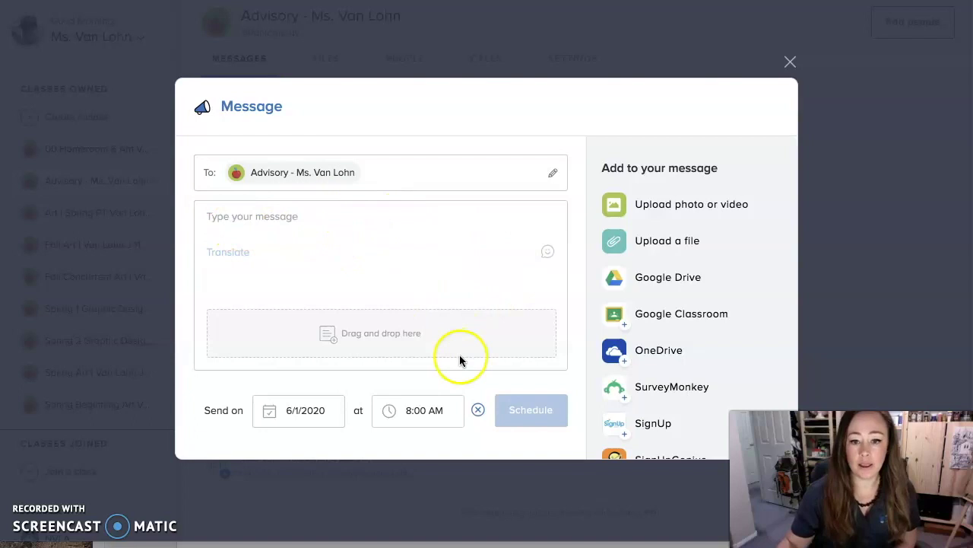
click(251, 218)
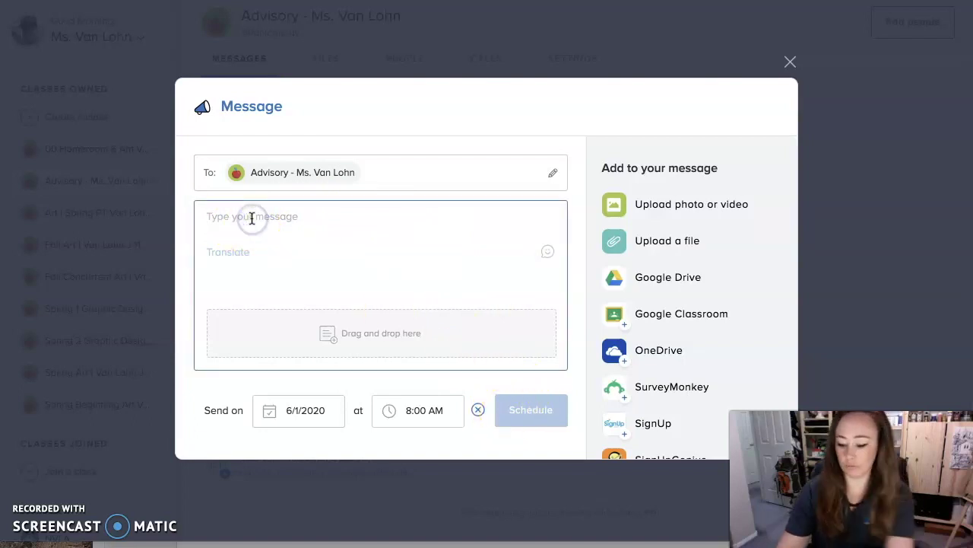
text(Hello)
click(543, 415)
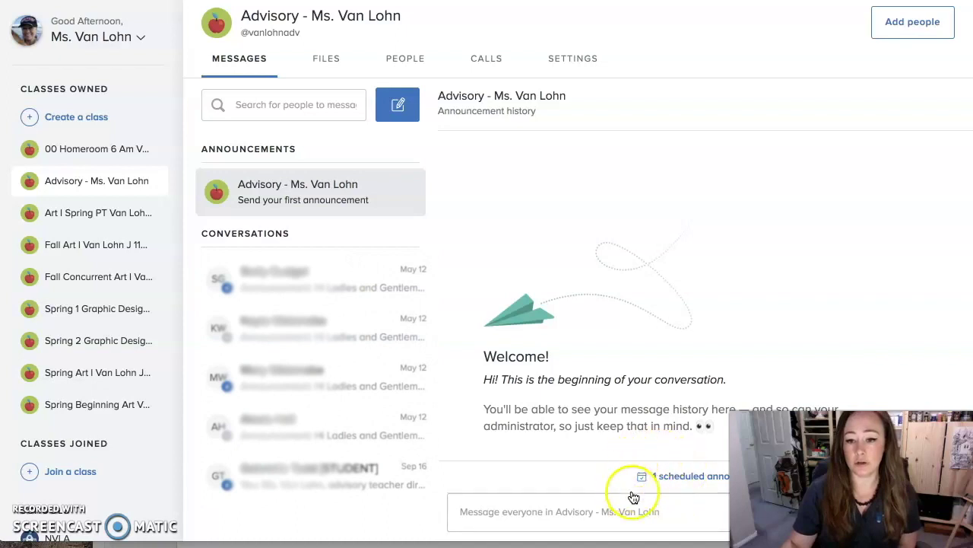
Open the scheduled Hello announcement for editing, then close it discarding the added comma
click(667, 479)
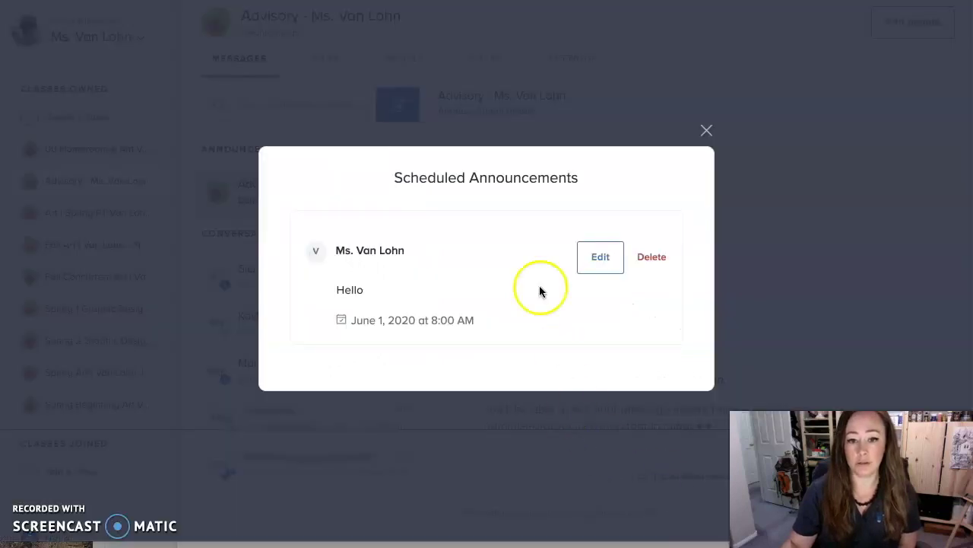
click(592, 258)
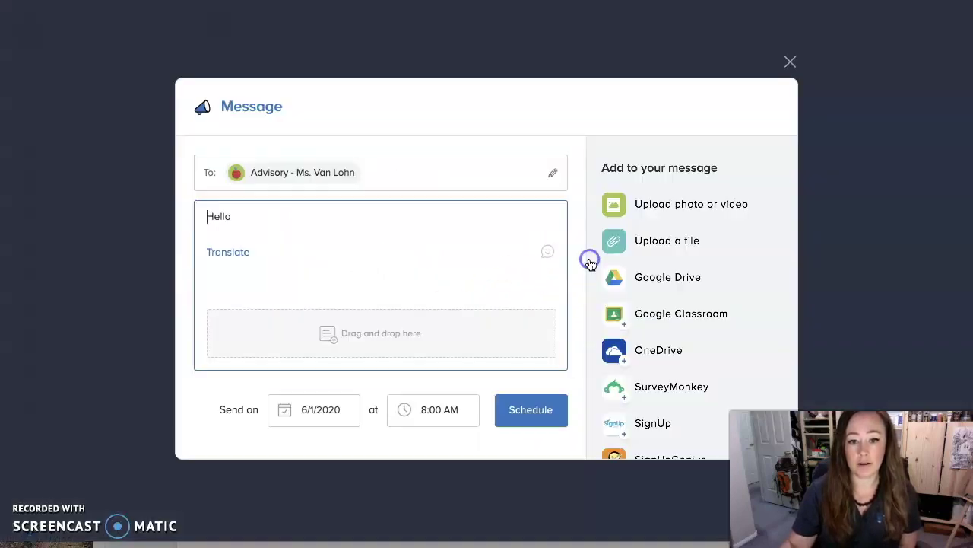
click(267, 213)
text(, blah blah blah)
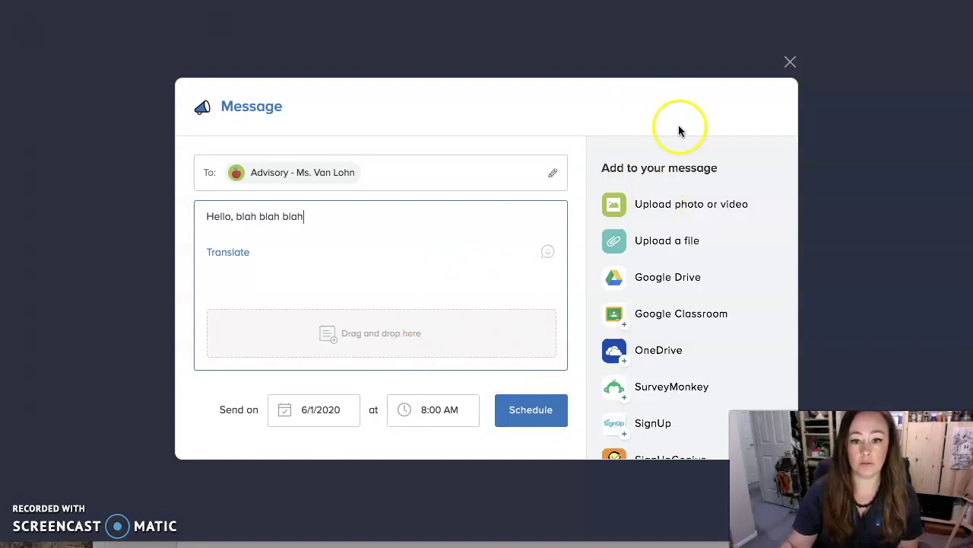
click(790, 62)
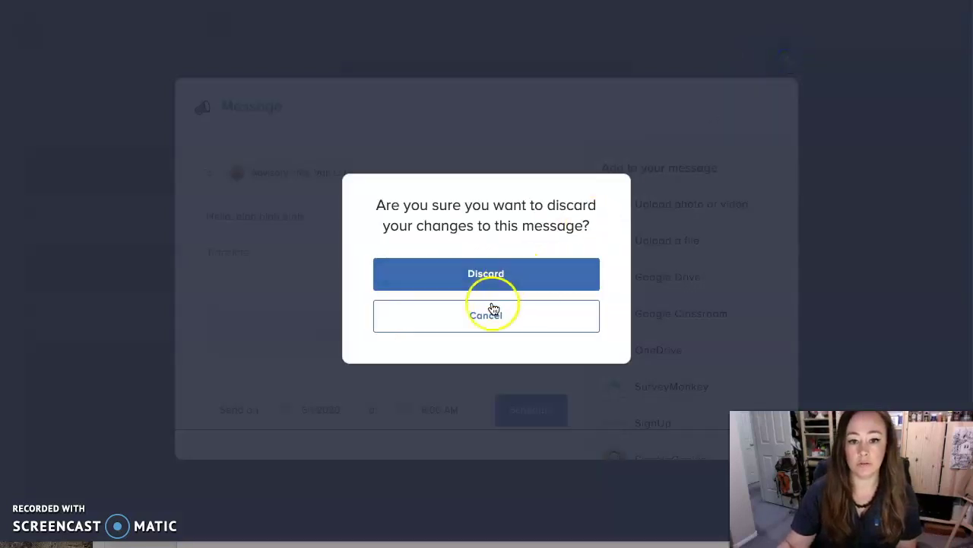
click(487, 275)
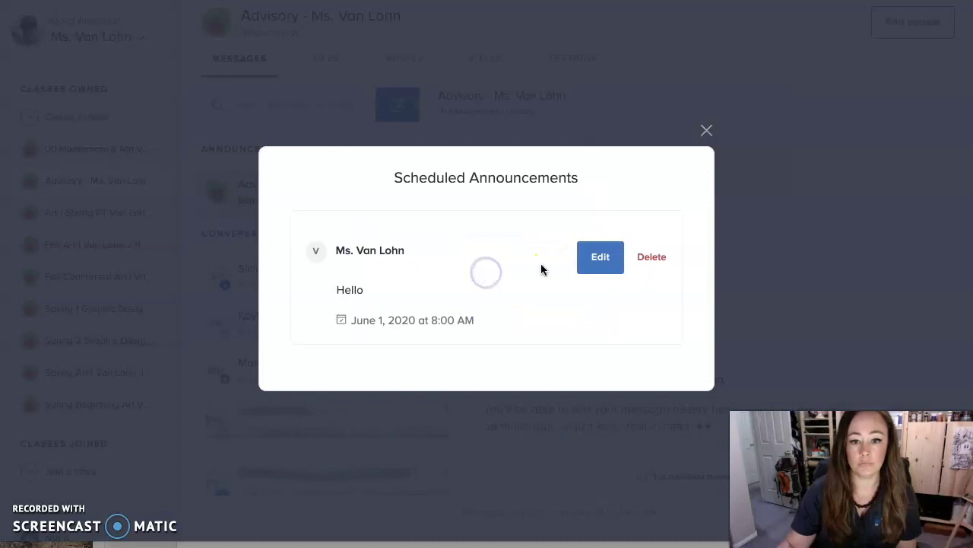
Delete the scheduled Hello announcement, confirm, and close the scheduled announcements window
click(647, 262)
click(507, 275)
click(700, 133)
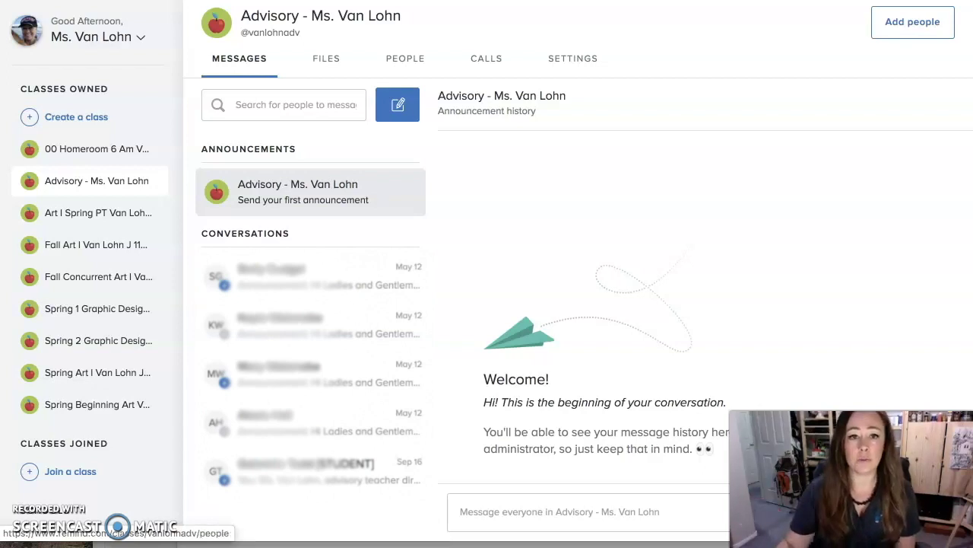
Address a new message to Advisory - Ms. Van Lohn, limited to its 10 students
click(398, 104)
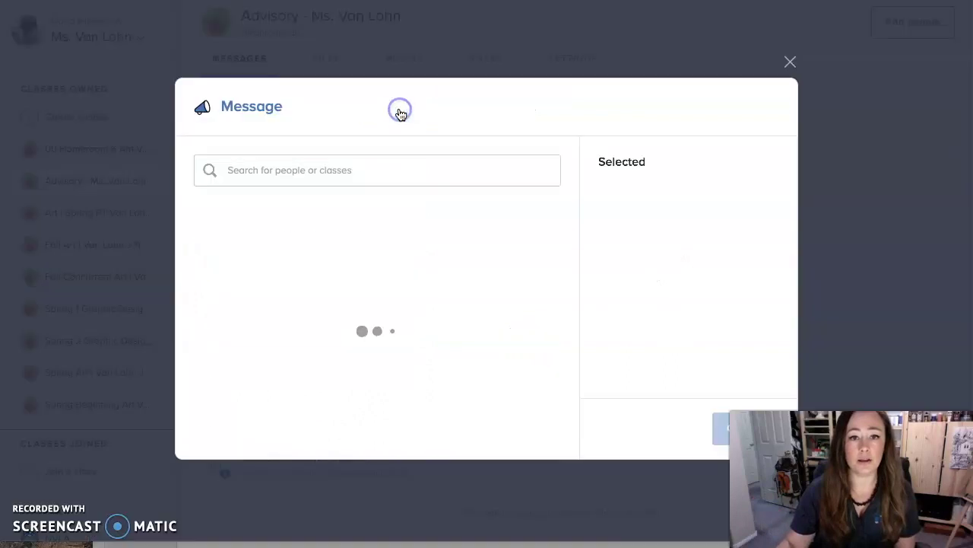
scroll(390, 326, down, 5)
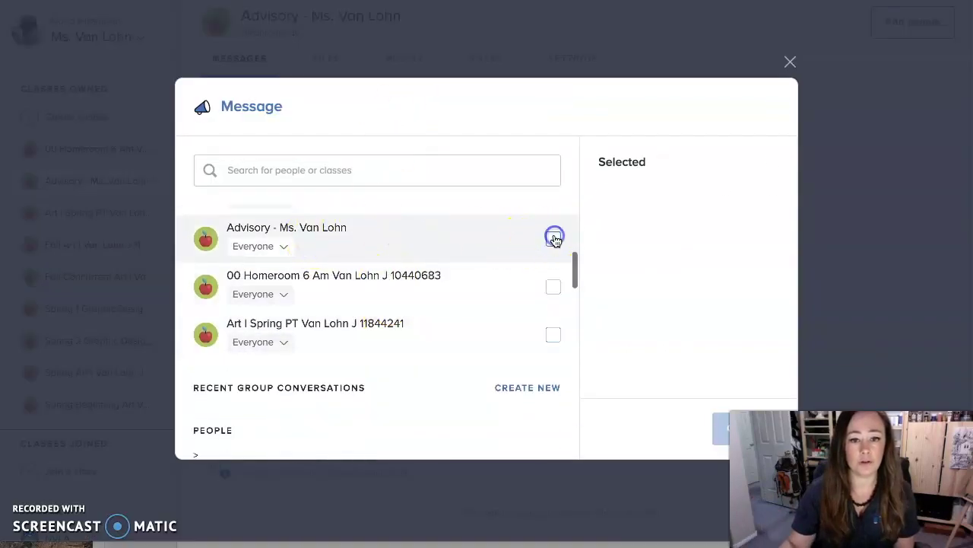
click(552, 238)
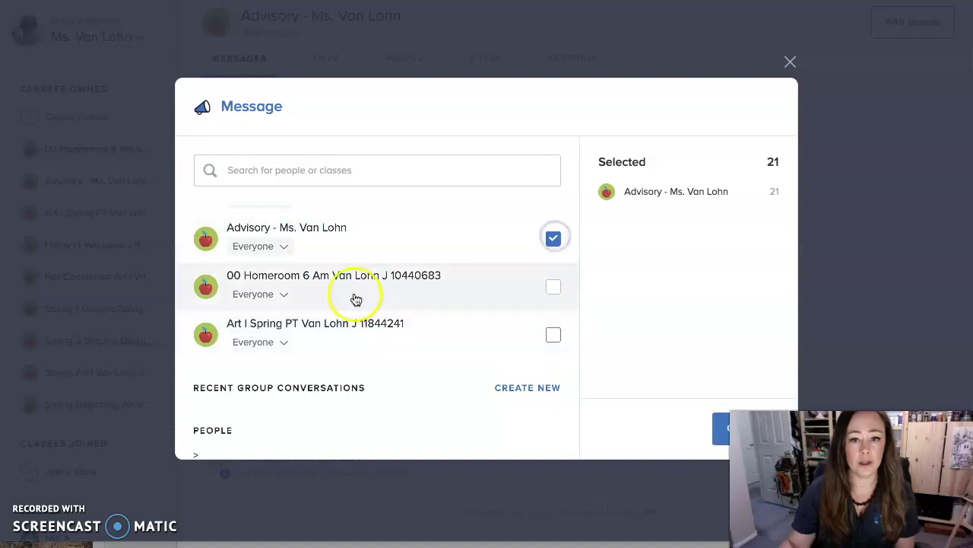
click(274, 251)
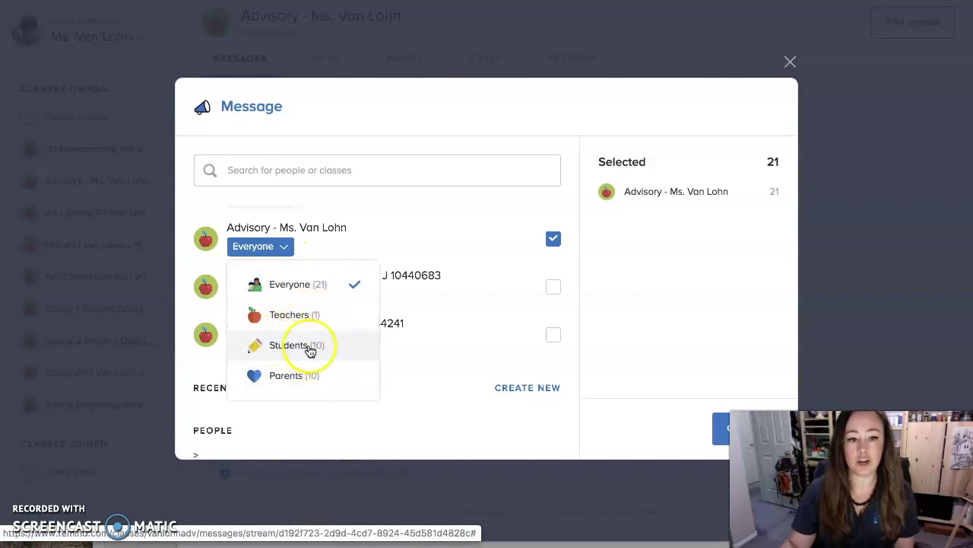
click(303, 346)
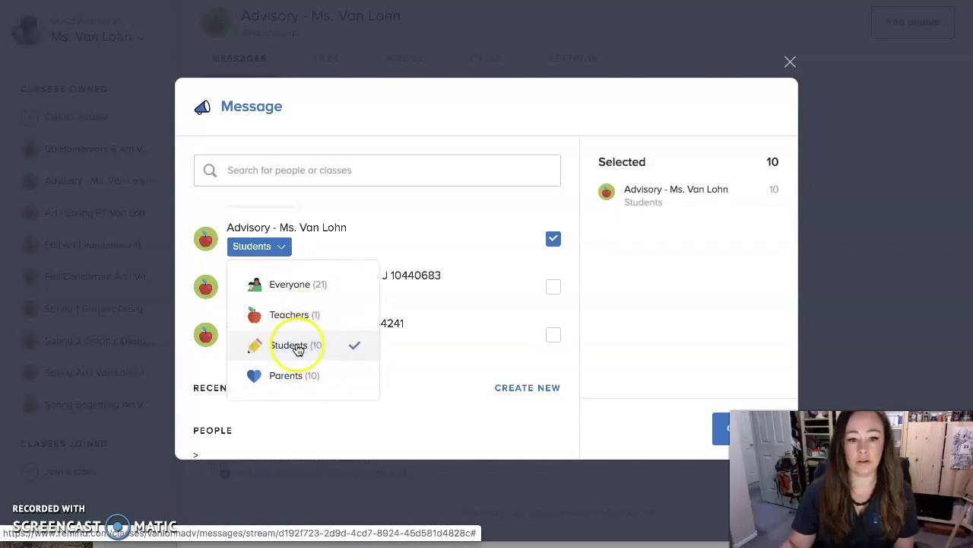
click(382, 238)
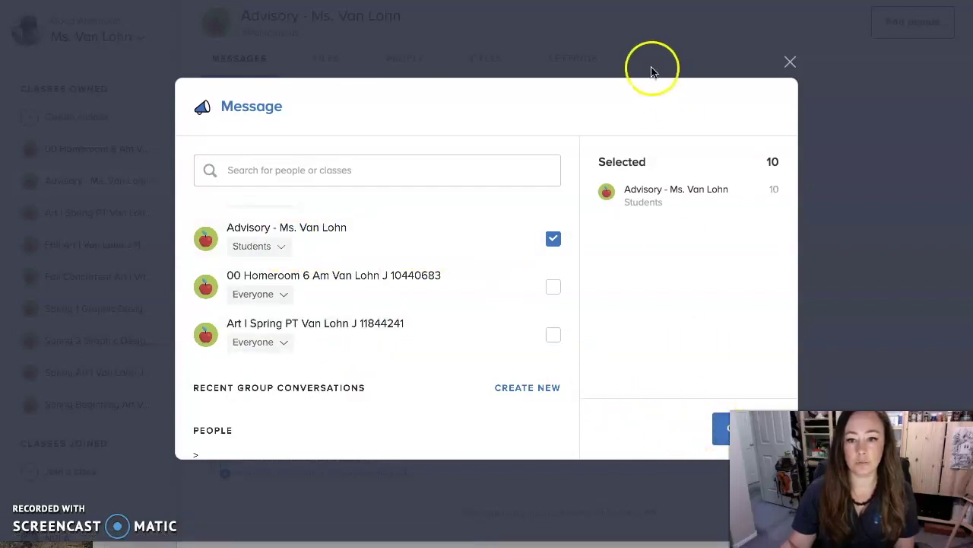
double_click(606, 93)
Continue to the message, type 'ljgyfu' as test text, then go back to recipients
click(722, 430)
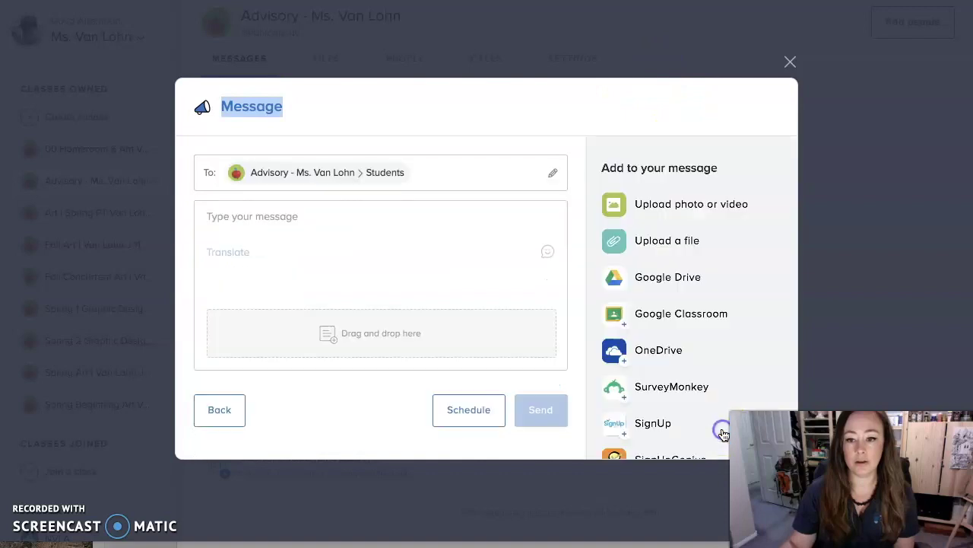
click(234, 216)
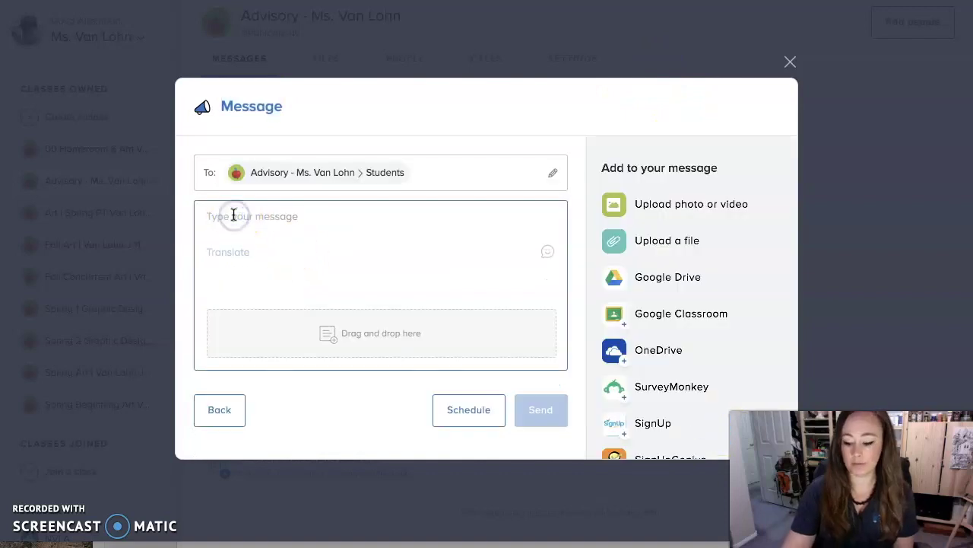
text(ljgyfugv)
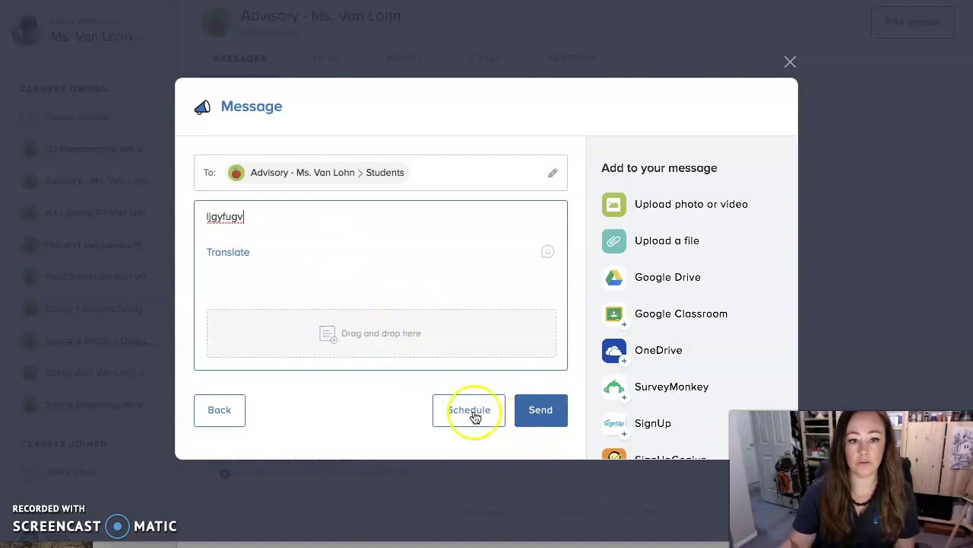
click(217, 409)
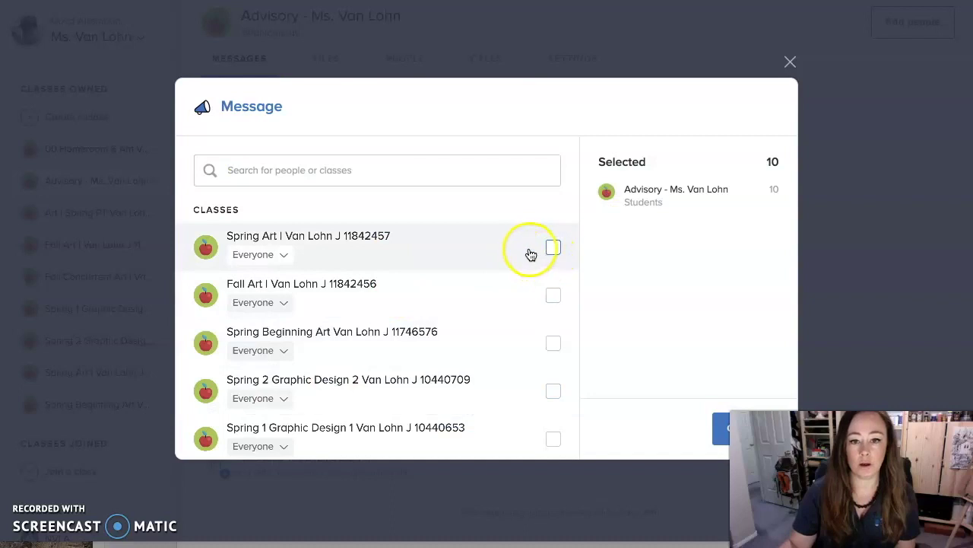
Add Spring Art I, Spring Beginning Art, and Spring 1 and 2 Graphic Design as recipients
click(553, 247)
scroll(455, 329, down, 1)
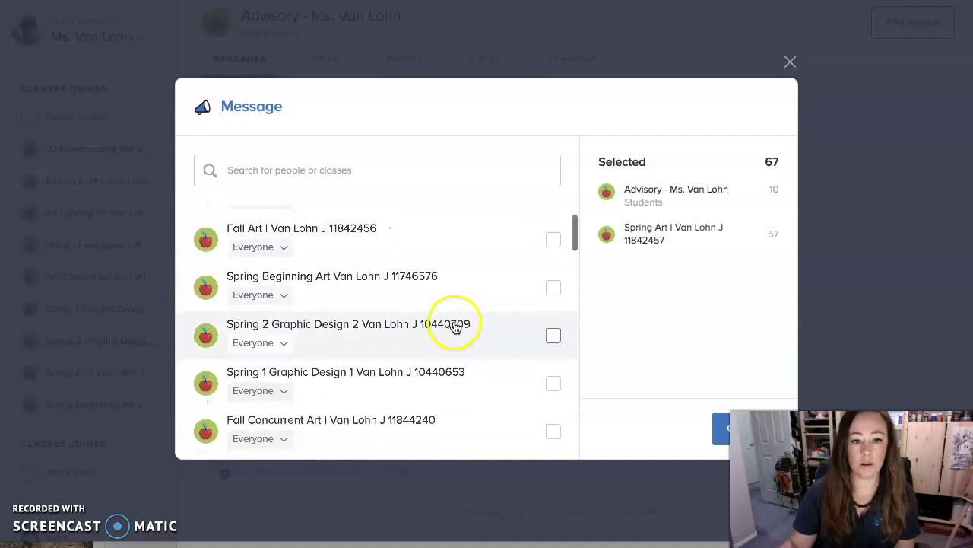
click(551, 284)
scroll(463, 347, down, 1)
scroll(461, 348, down, 1)
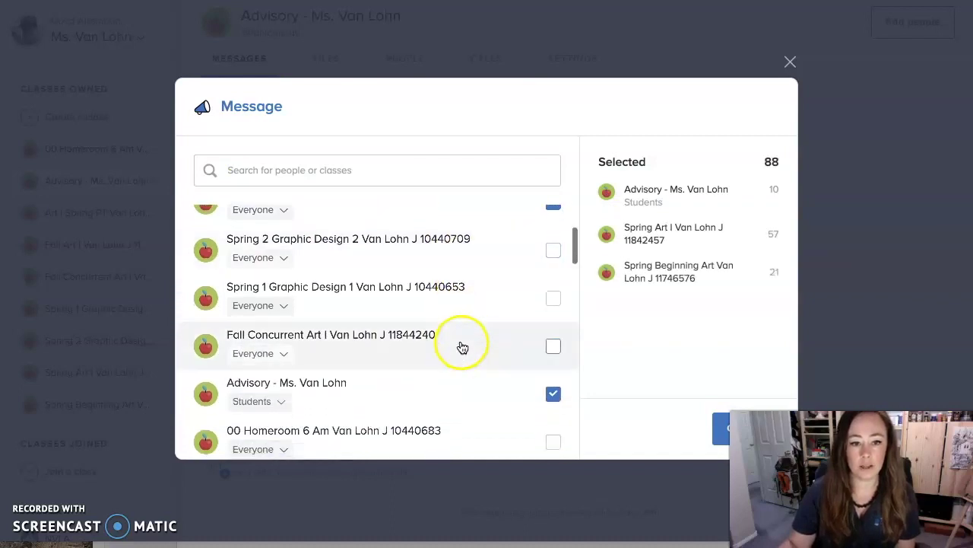
click(554, 251)
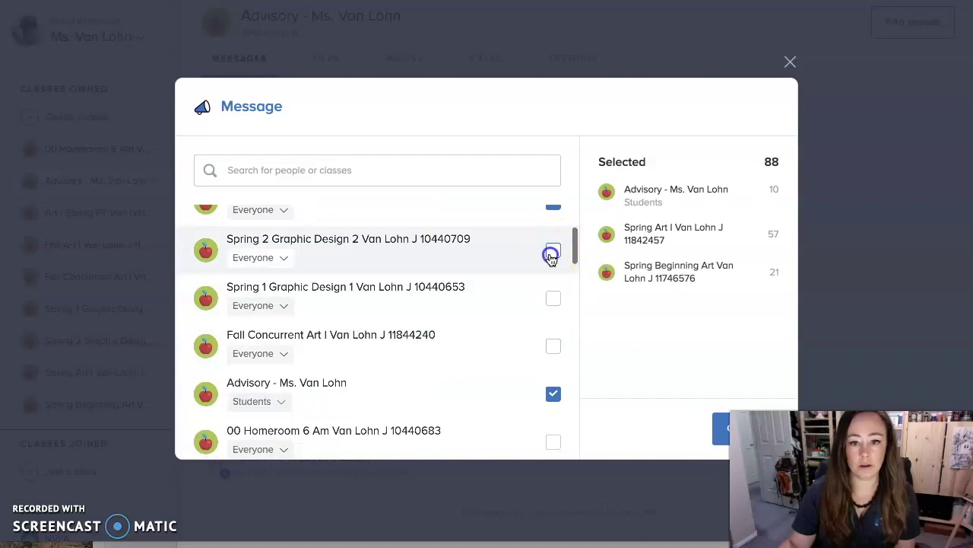
click(553, 297)
scroll(456, 342, down, 1)
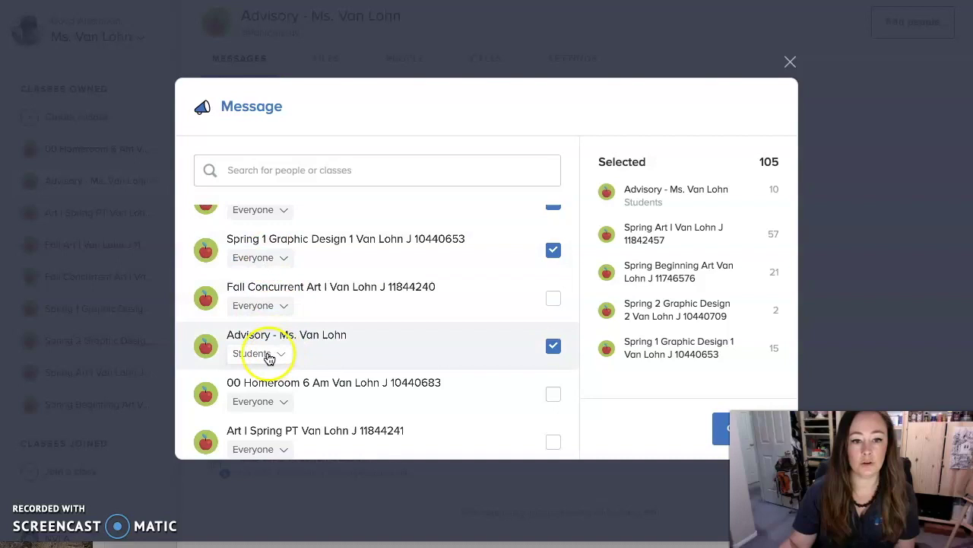
Set each added class's audience to Students only and continue with 82 recipients
click(280, 261)
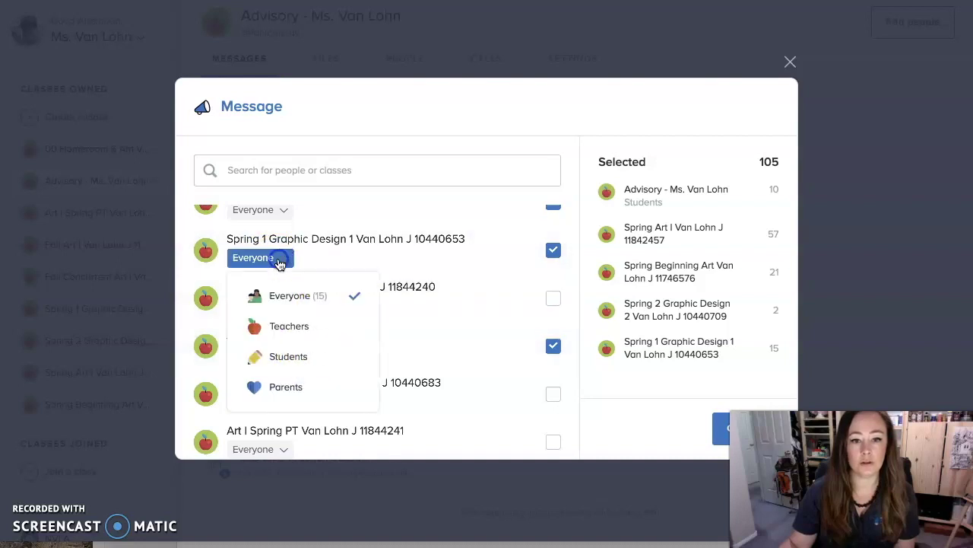
click(296, 355)
click(277, 212)
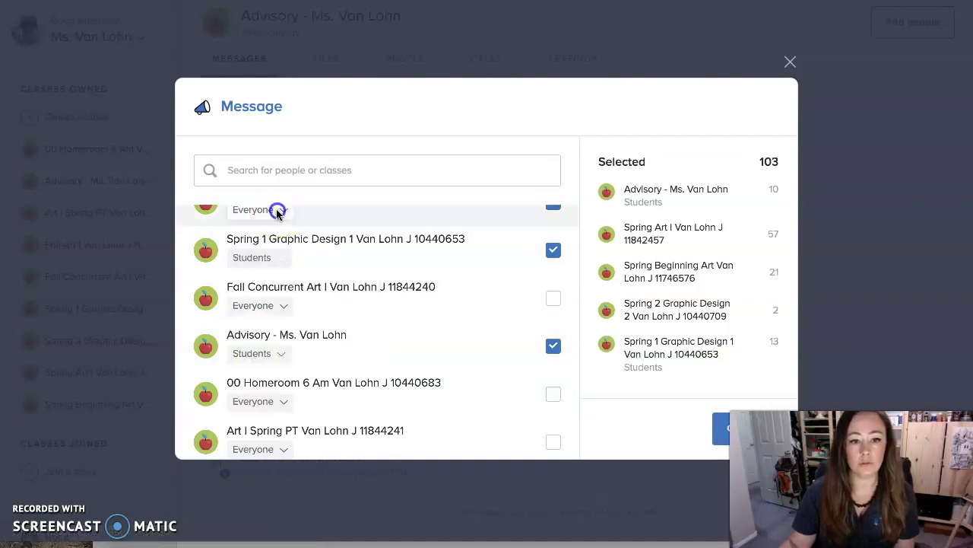
click(287, 308)
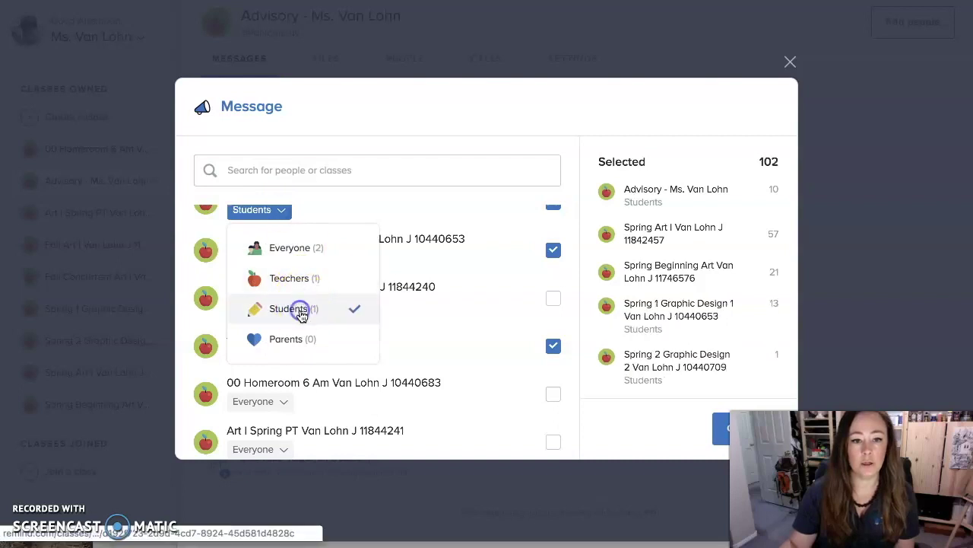
click(430, 209)
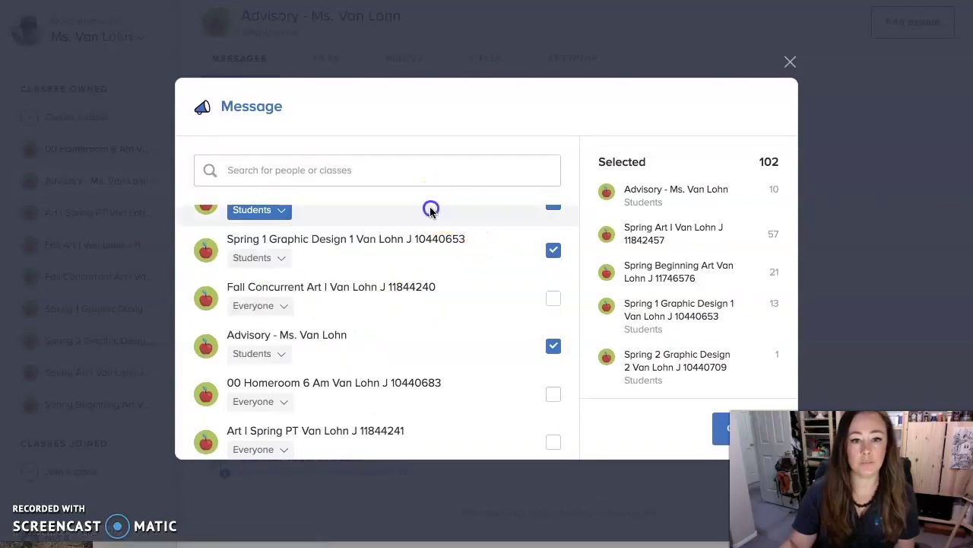
scroll(413, 260, up, 3)
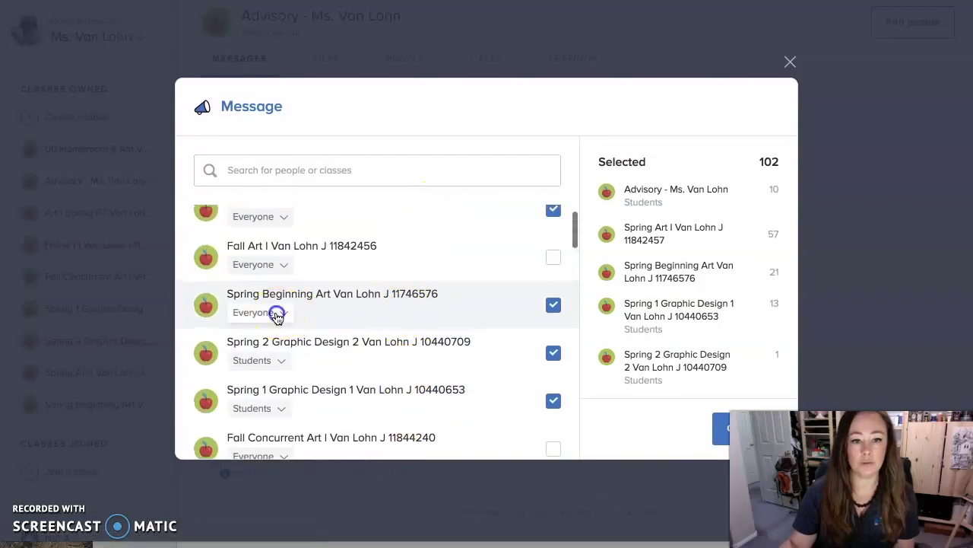
click(277, 312)
click(294, 411)
click(464, 294)
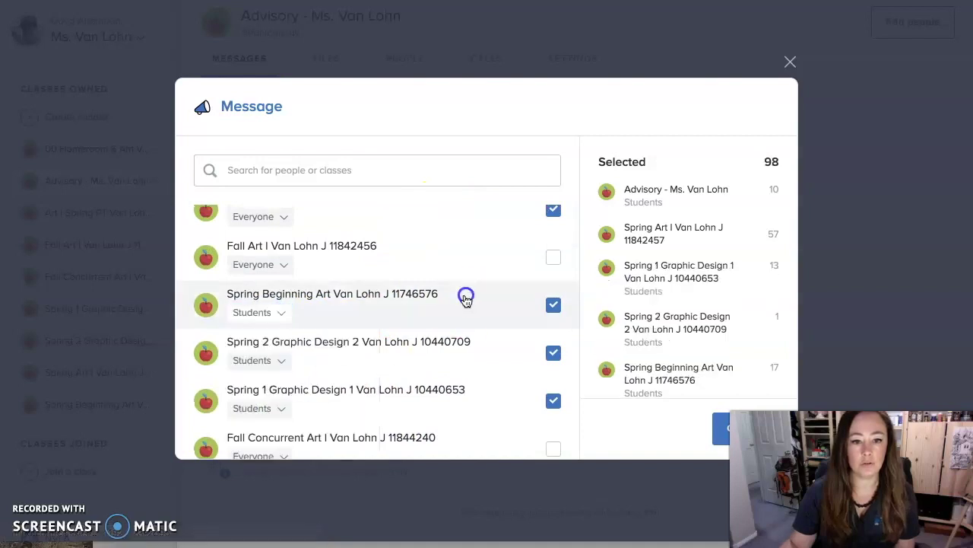
scroll(360, 312, up, 1)
click(277, 254)
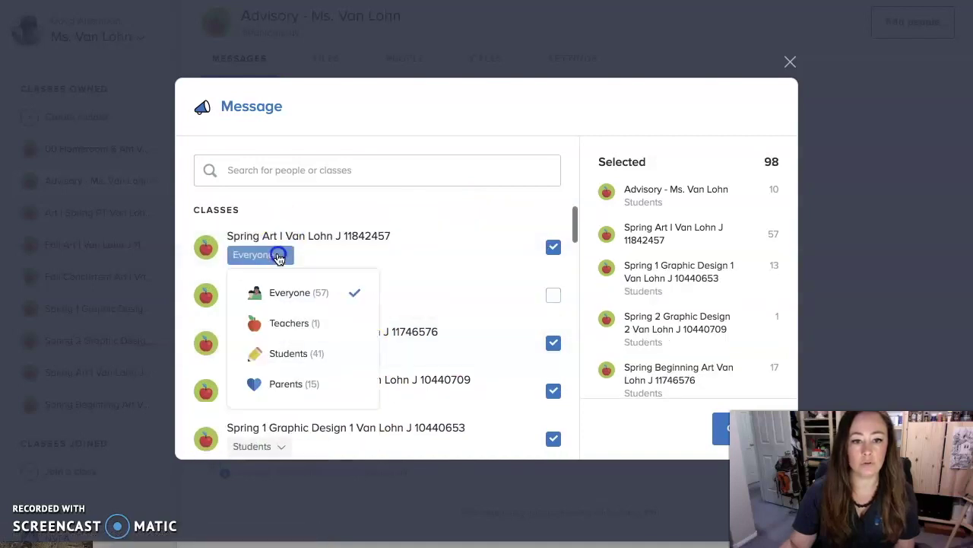
click(316, 353)
click(435, 248)
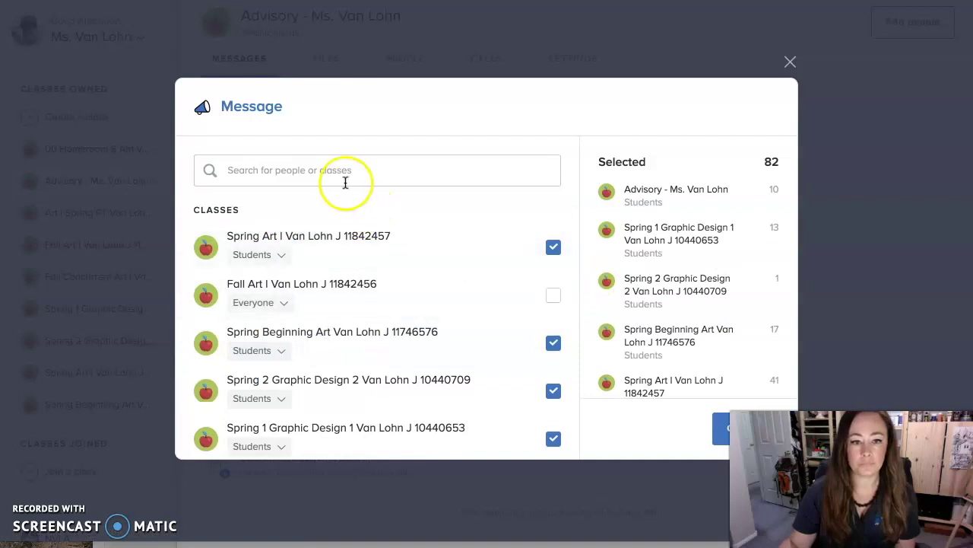
click(720, 430)
Replace the test text with ';jg;iugy', then close the message and discard the draft
drag(266, 217, 194, 217)
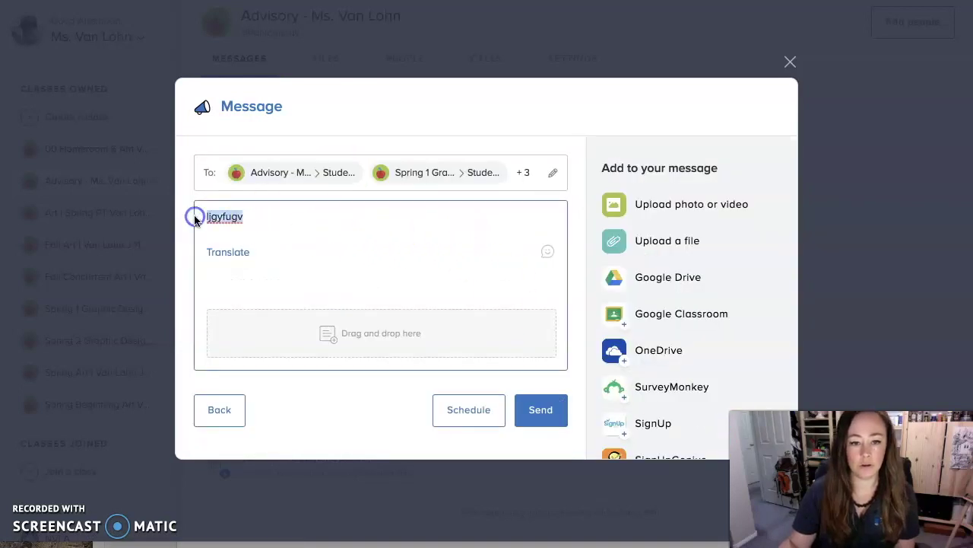
text(;jg;iugy)
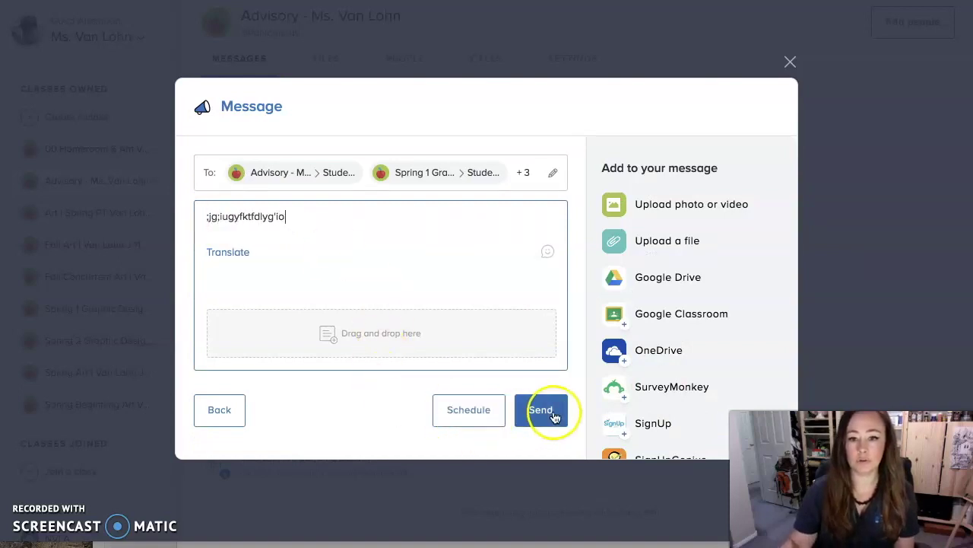
click(790, 64)
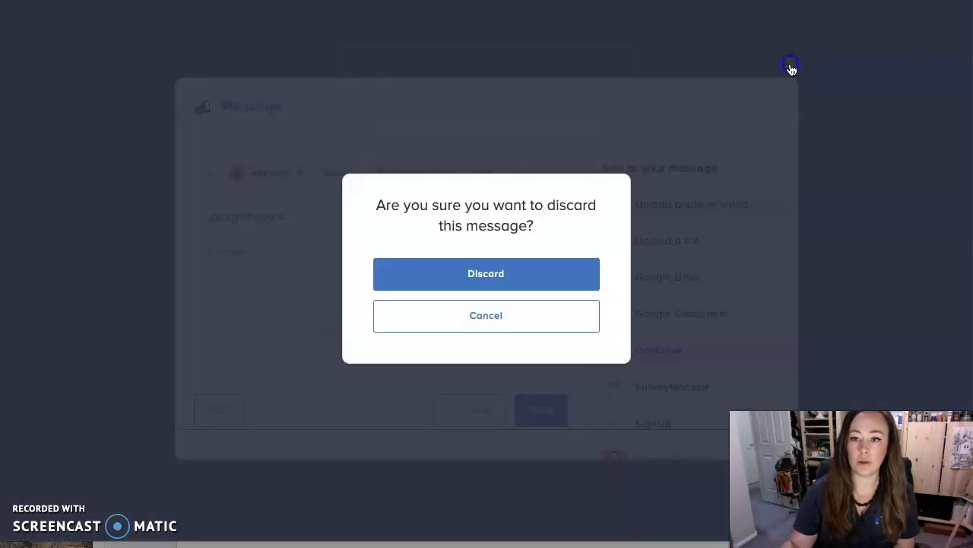
click(552, 272)
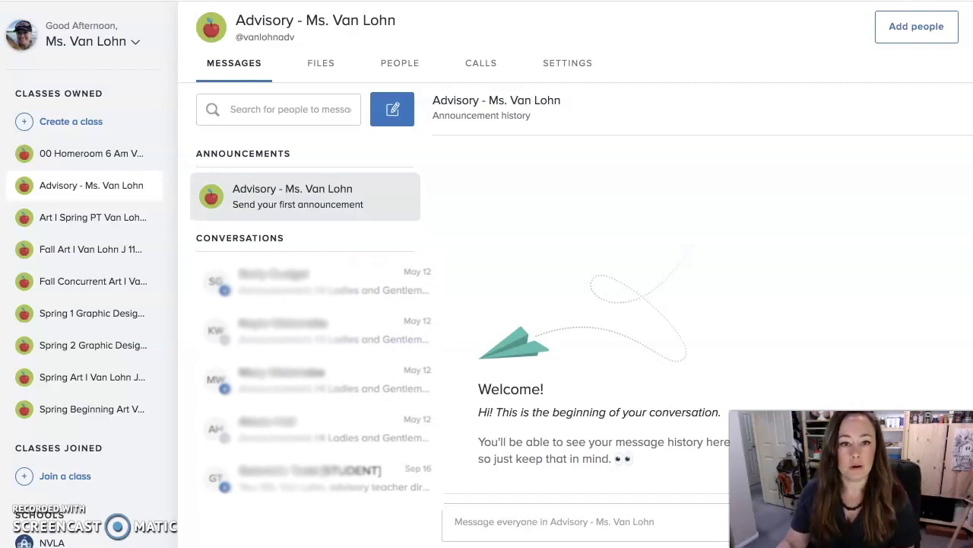
Open the first Advisory parent's details in People and start a direct conversation
click(400, 65)
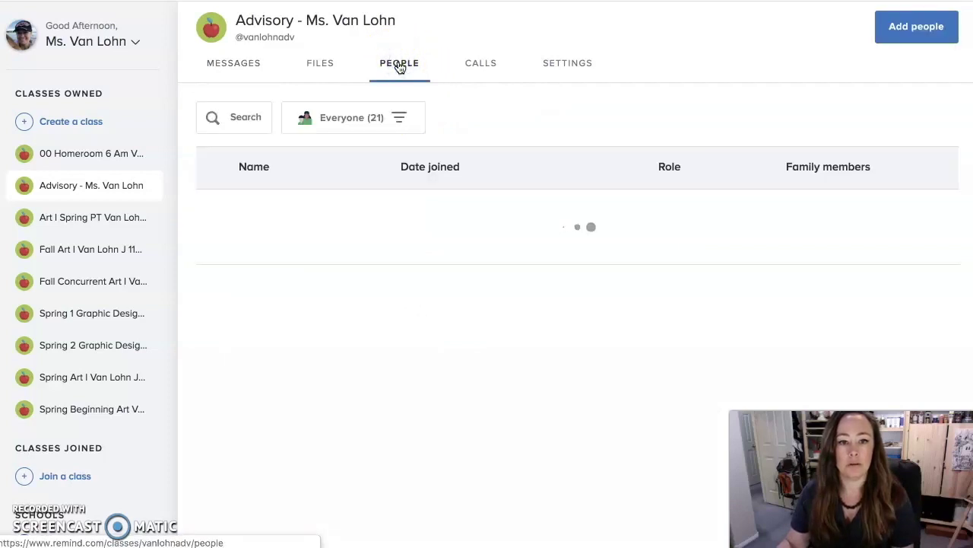
click(398, 257)
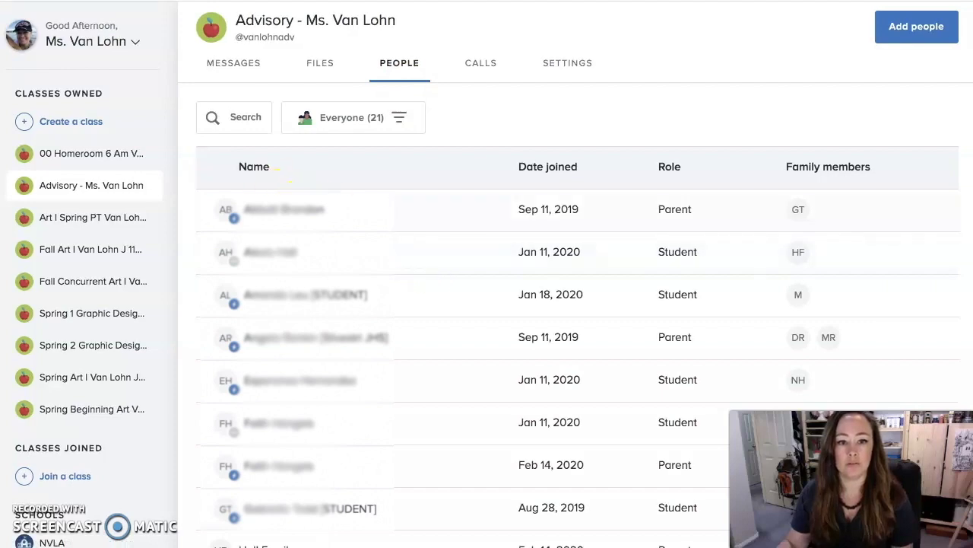
click(342, 204)
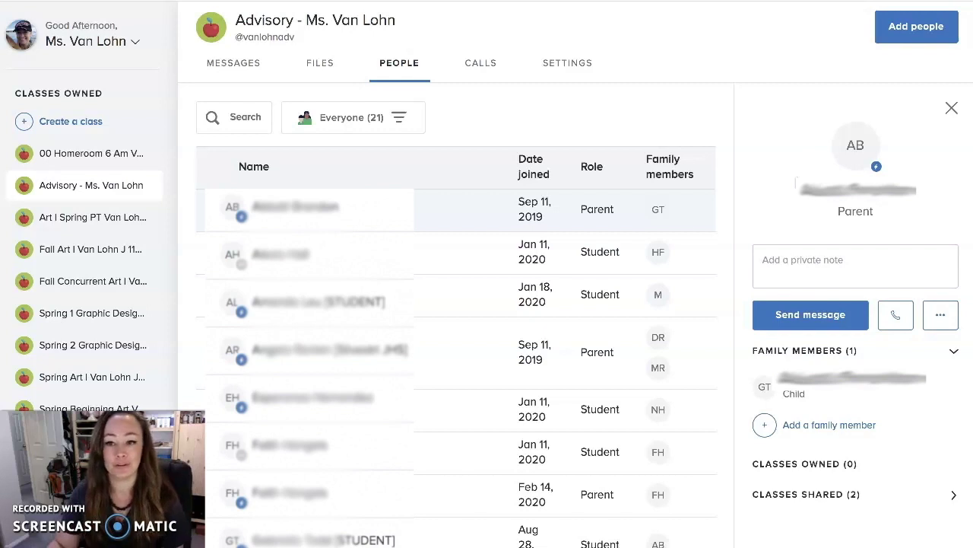
click(814, 257)
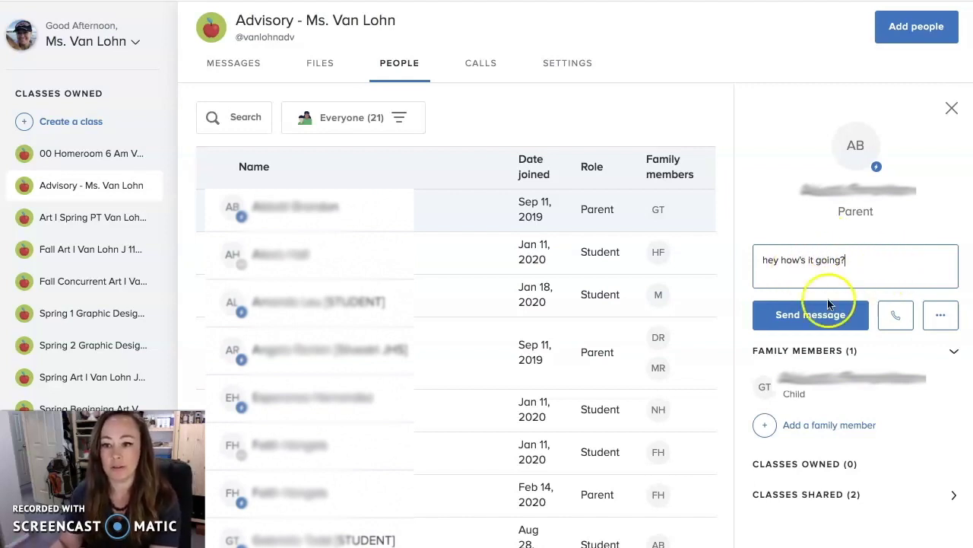
click(818, 318)
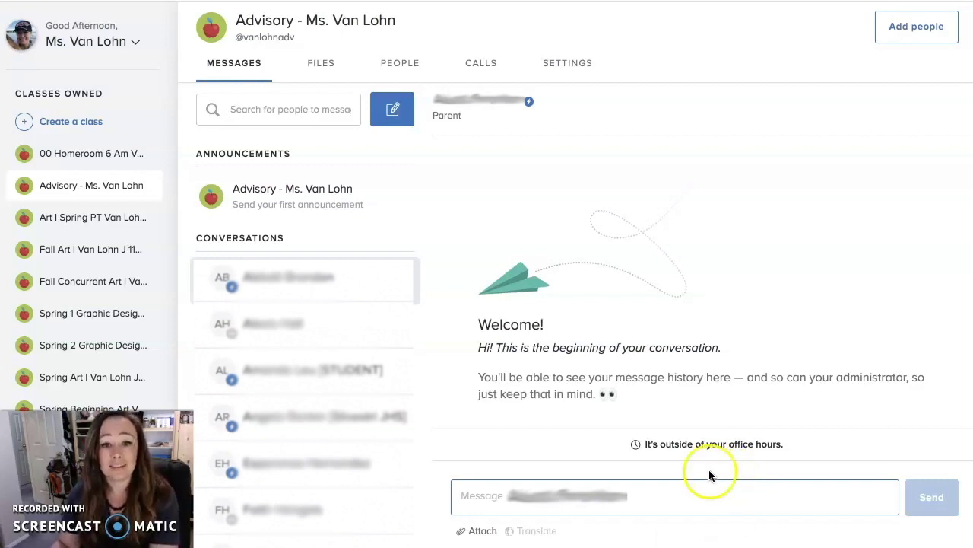
Reopen that parent's details, clear the private note text, and open the conversation
click(398, 64)
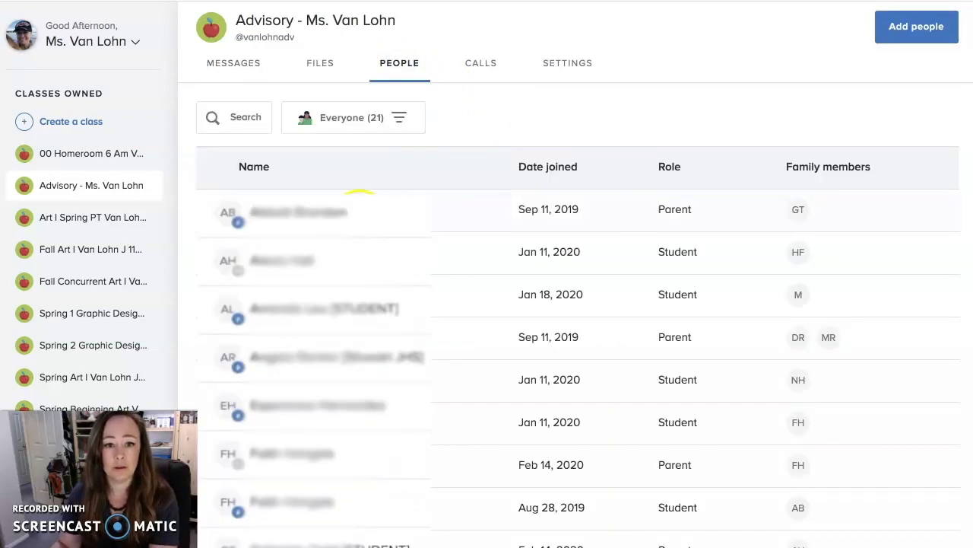
click(474, 211)
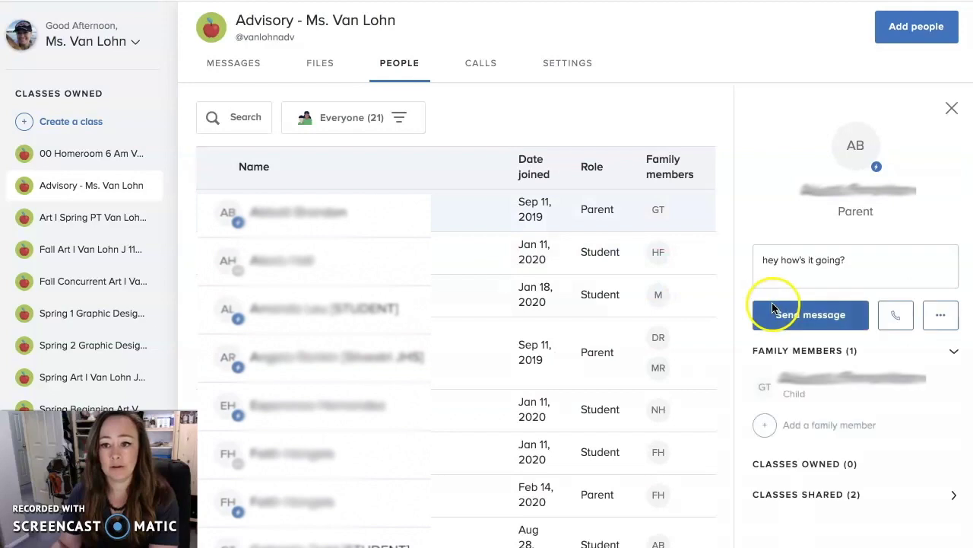
drag(919, 267, 717, 254)
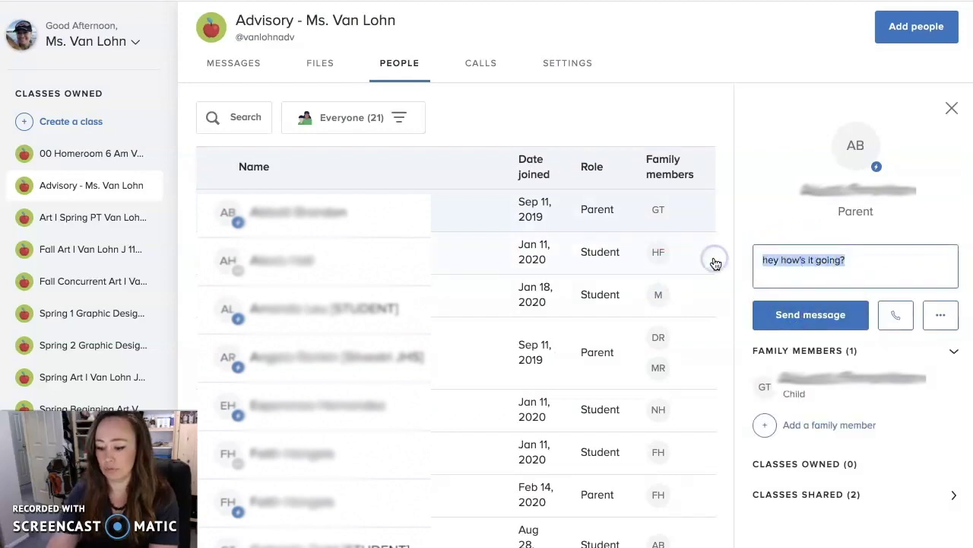
key(BackSpace)
click(804, 250)
click(835, 259)
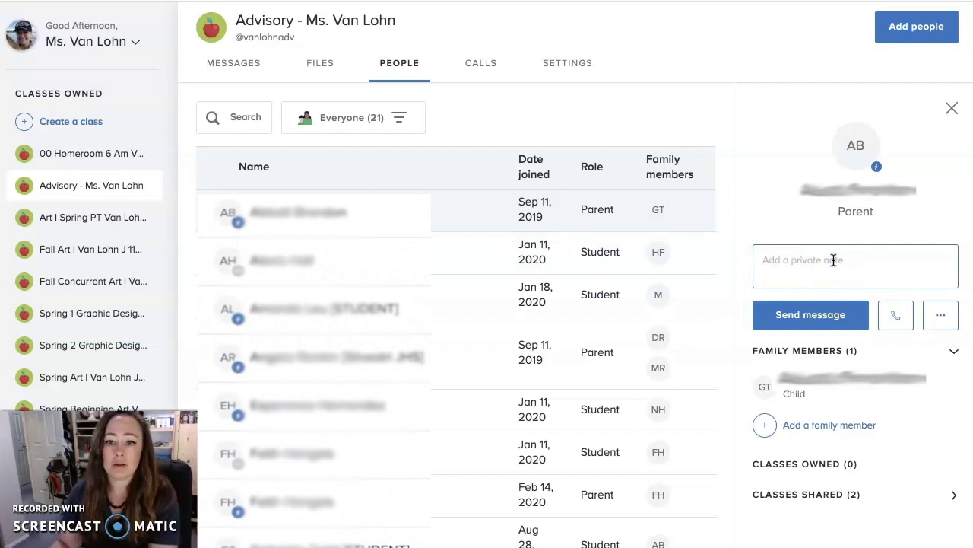
click(833, 260)
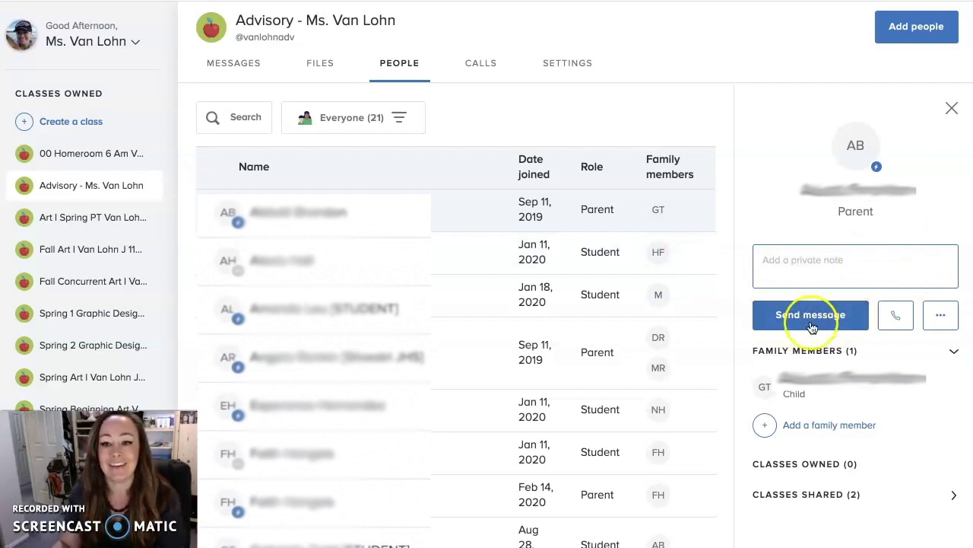
click(772, 260)
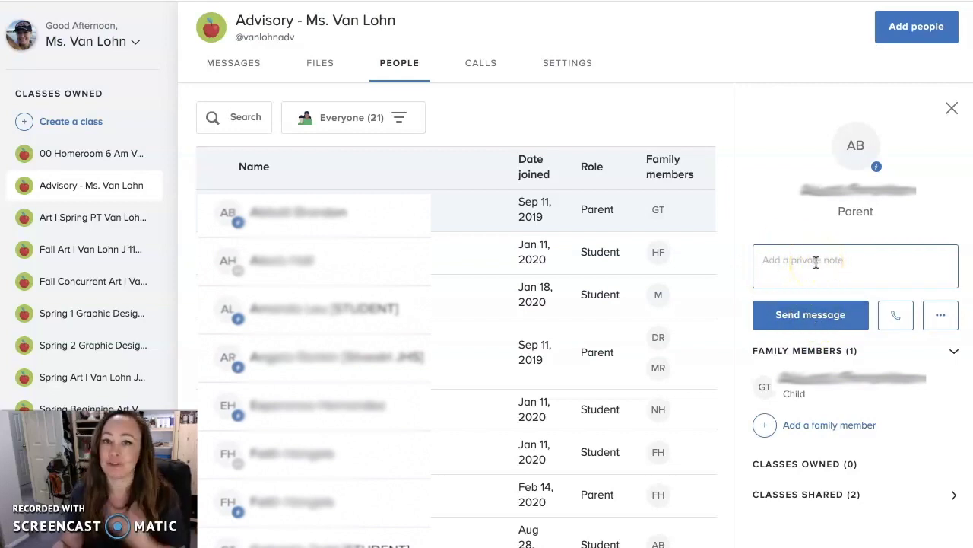
click(810, 316)
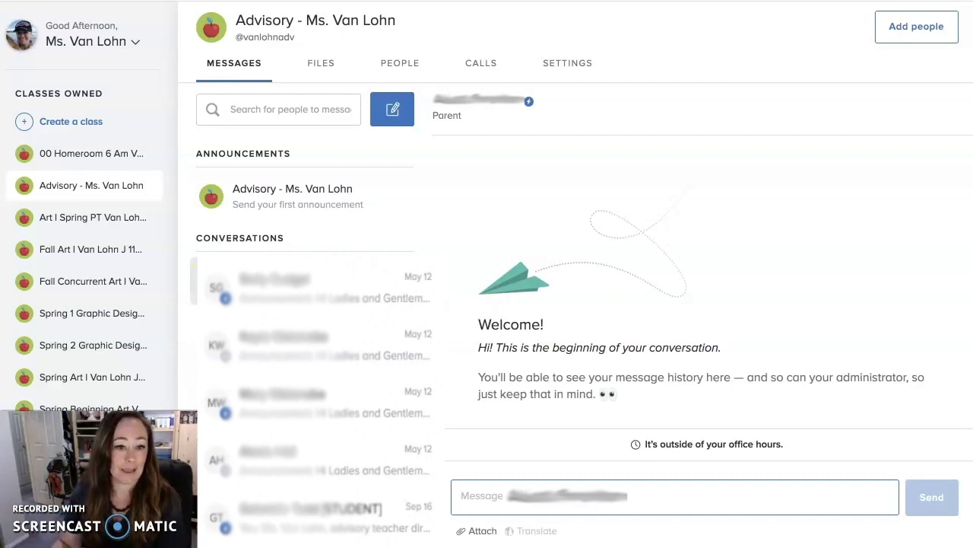
Type 'here is where we type' in the parent message box, then delete it unsent
click(515, 491)
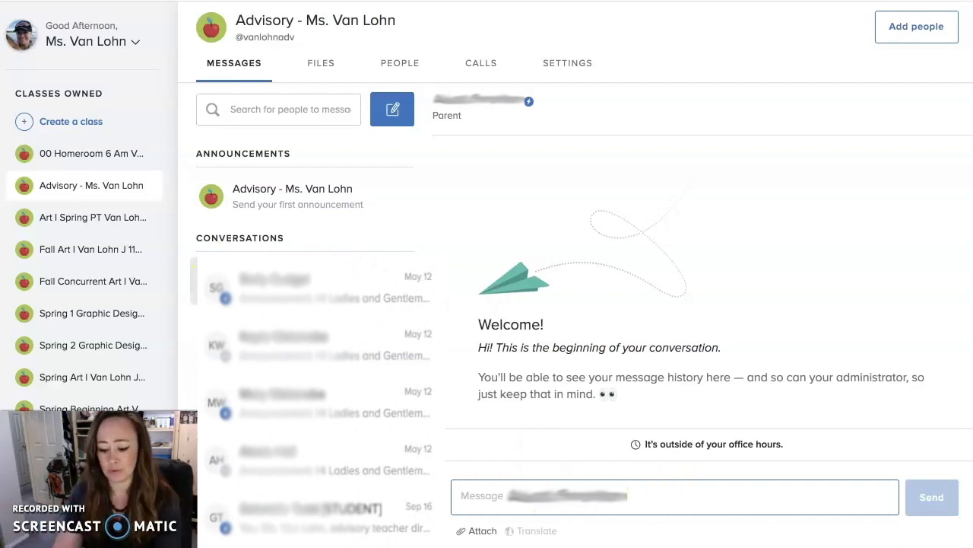
text(here is where we type)
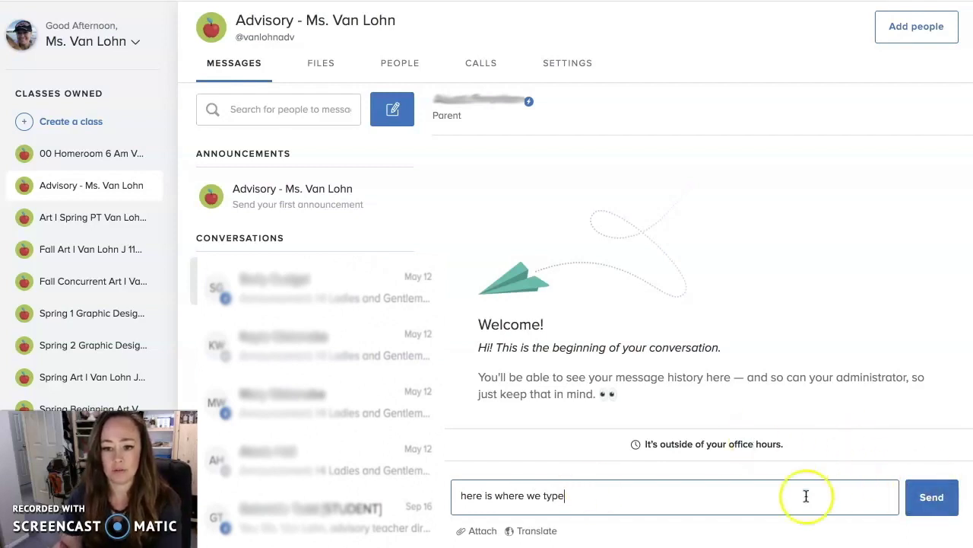
drag(584, 500, 447, 502)
key(BackSpace)
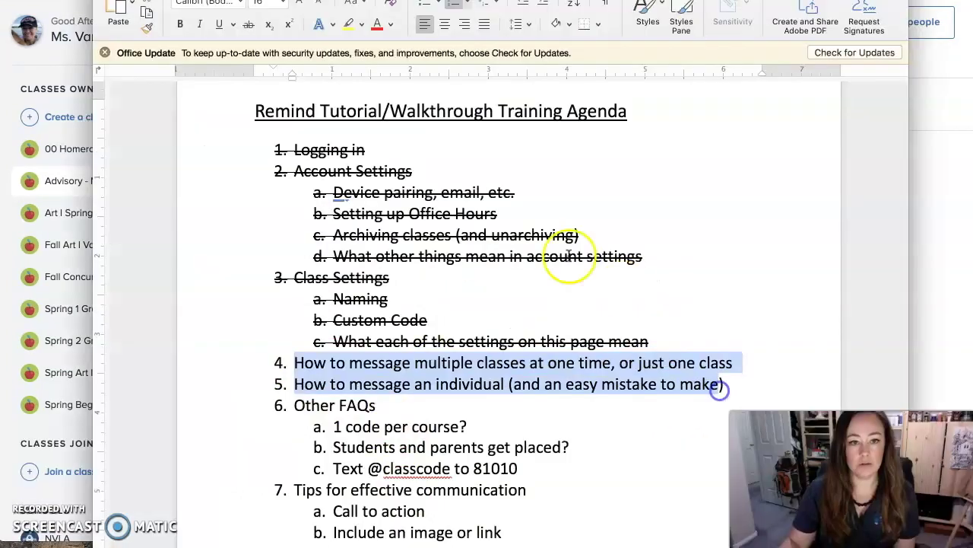
Strike through agenda items 4 and 5 in Word, then return to the Remind class page
click(249, 24)
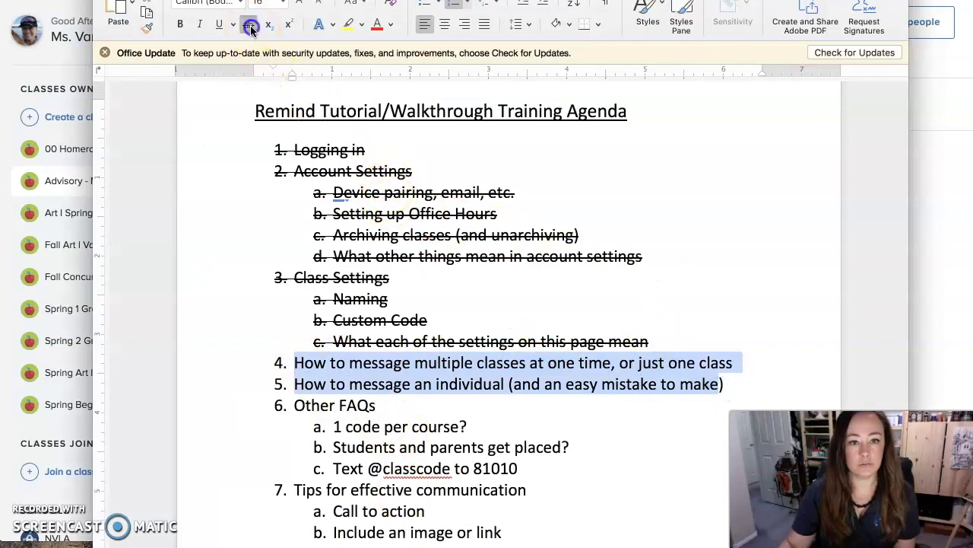
click(409, 404)
drag(335, 427, 467, 428)
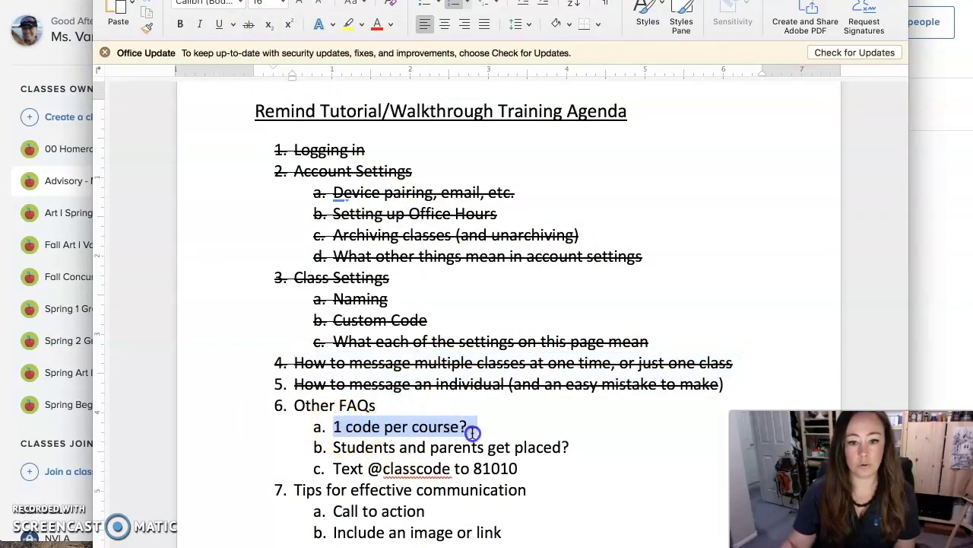
click(55, 422)
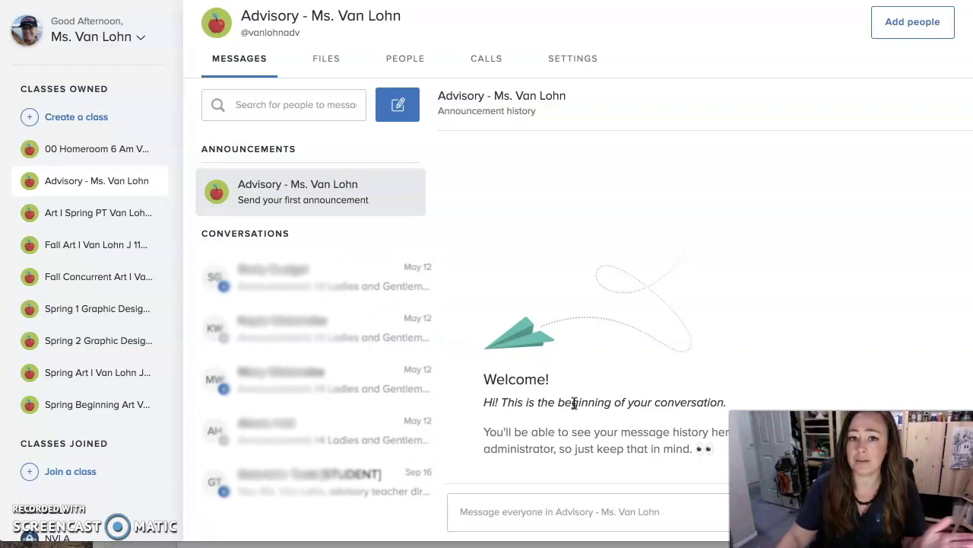
Start a message to the Spring Art and Fall Art classes, then discard the draft
click(398, 104)
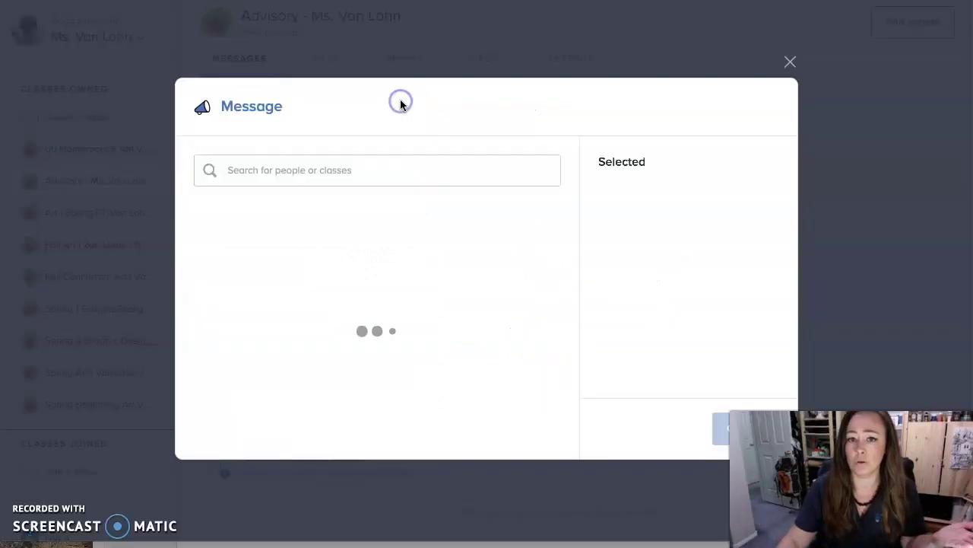
click(553, 247)
click(553, 296)
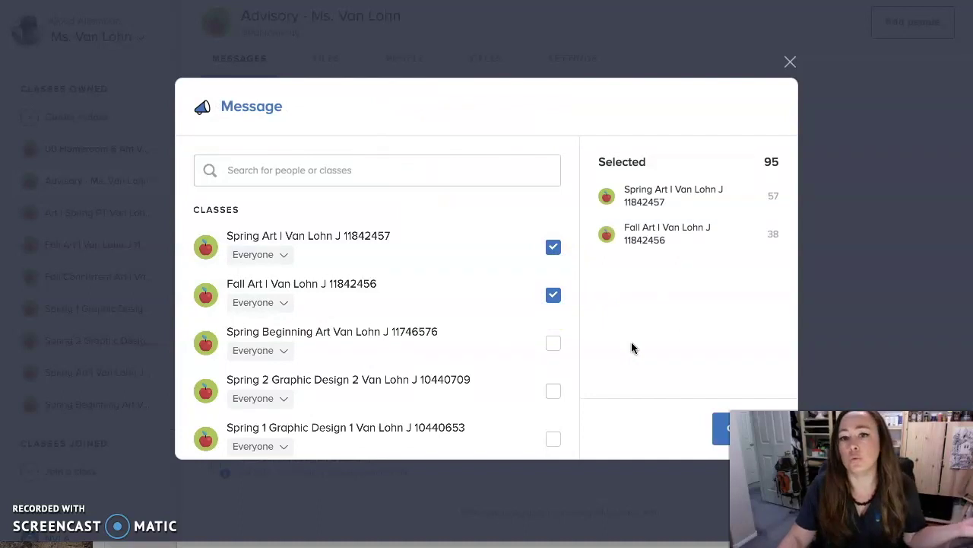
click(790, 62)
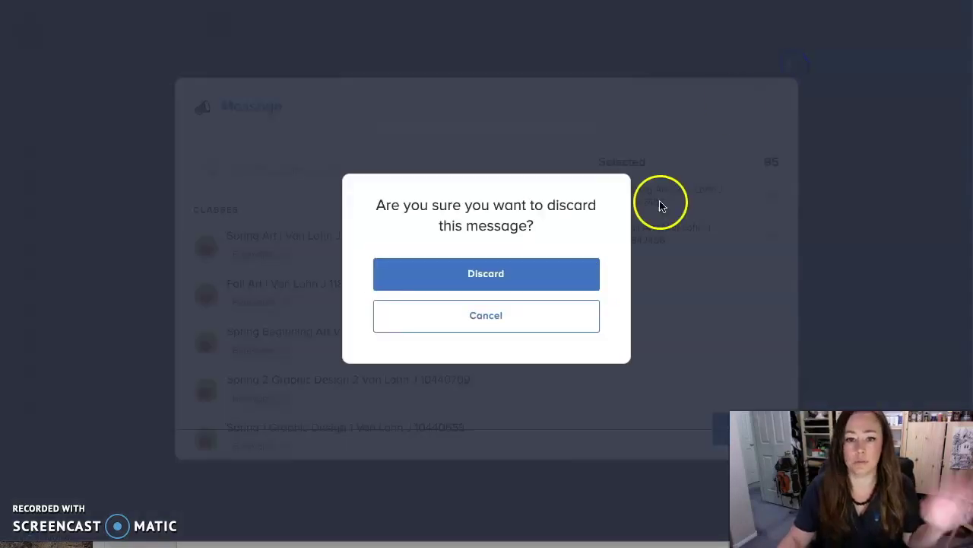
click(547, 275)
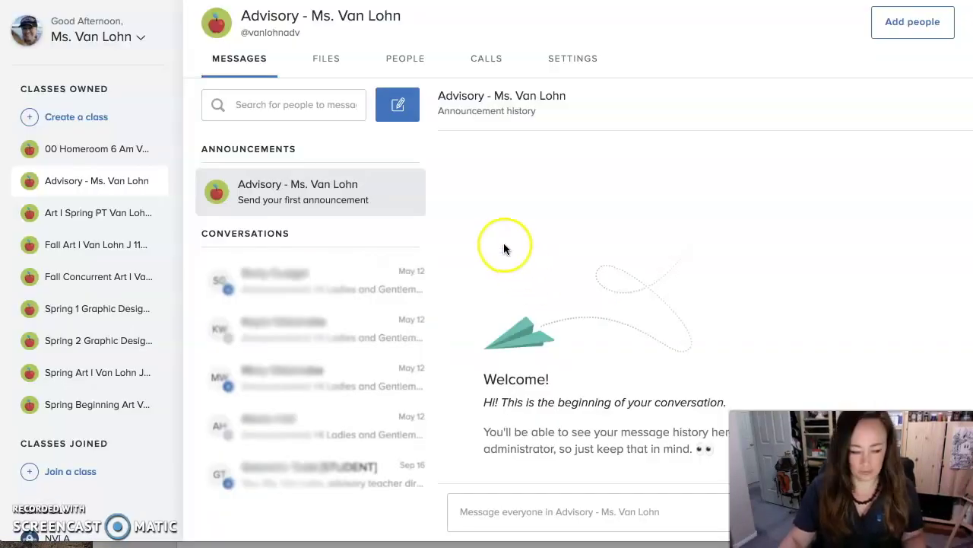
Select the class code, view class Settings, return to Messages, then switch to Word
drag(301, 31, 241, 33)
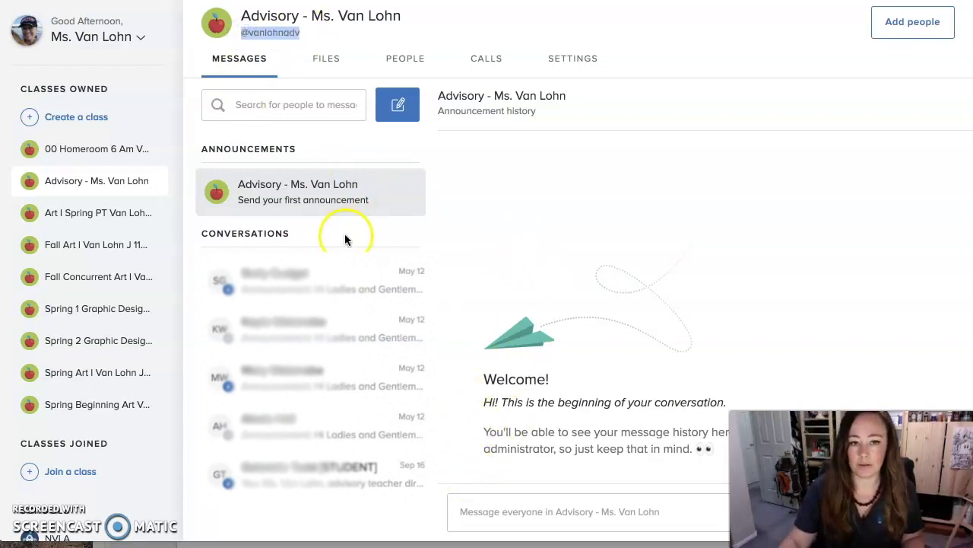
click(584, 63)
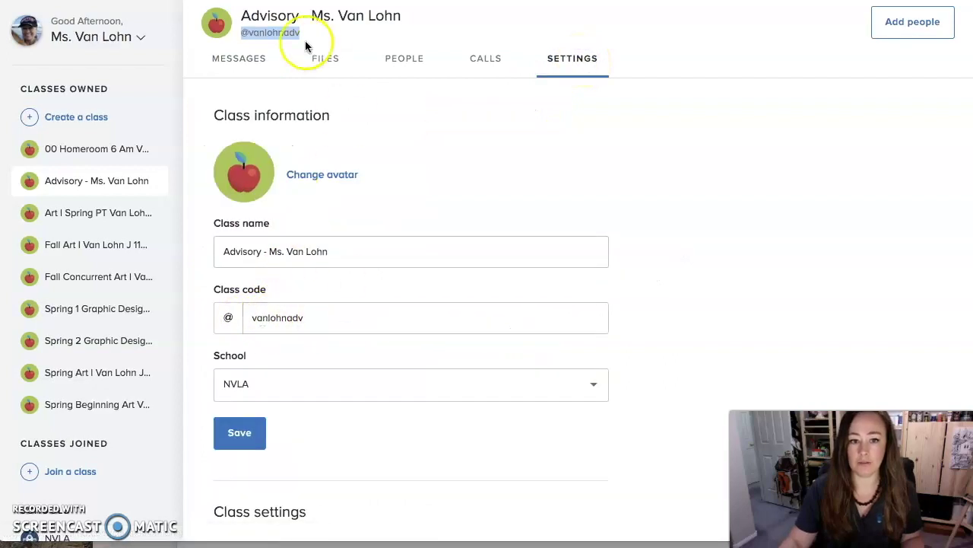
click(253, 60)
key(super+Tab)
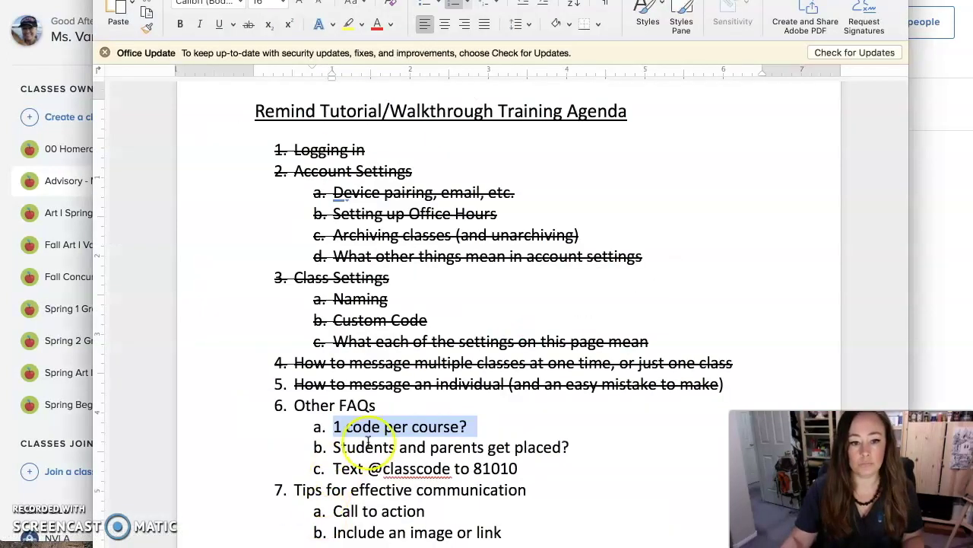
Strike through '1 code per course?' in Word and return to the Remind class page
click(250, 28)
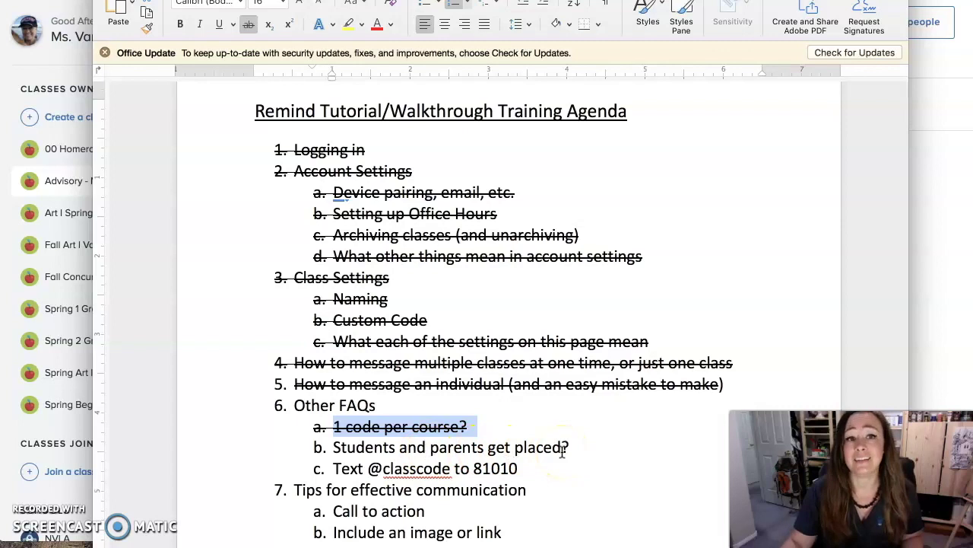
click(917, 245)
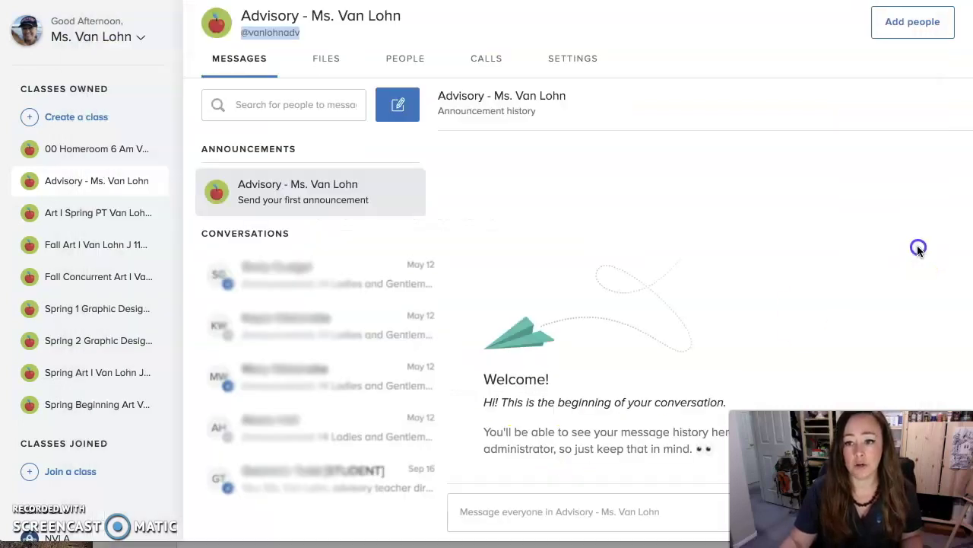
In the Advisory People list, search for a member's name, clear it, and search another name
click(399, 65)
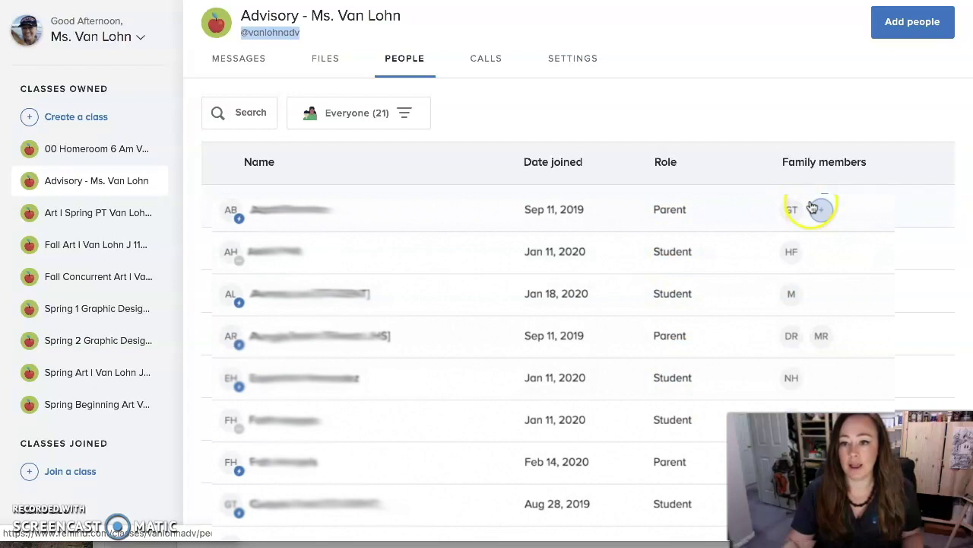
click(255, 114)
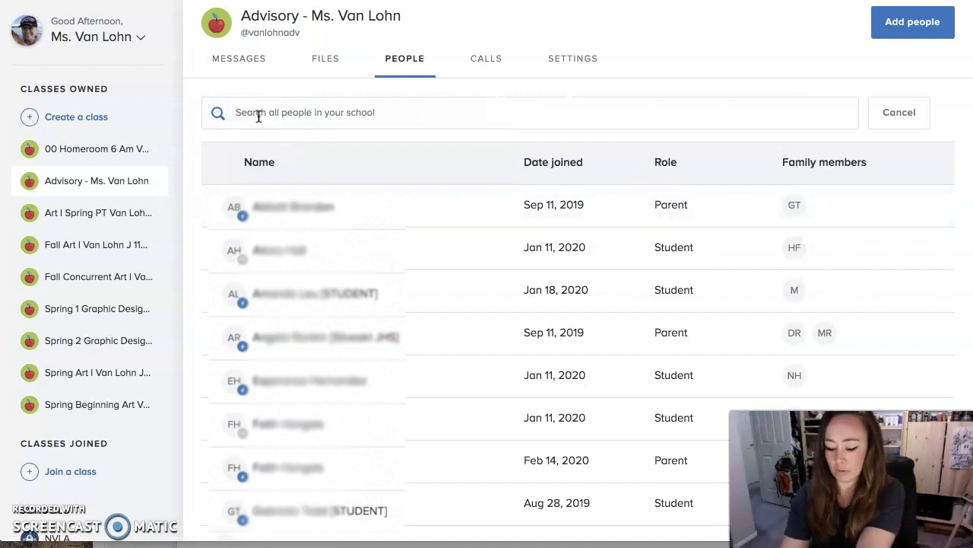
text(brandon)
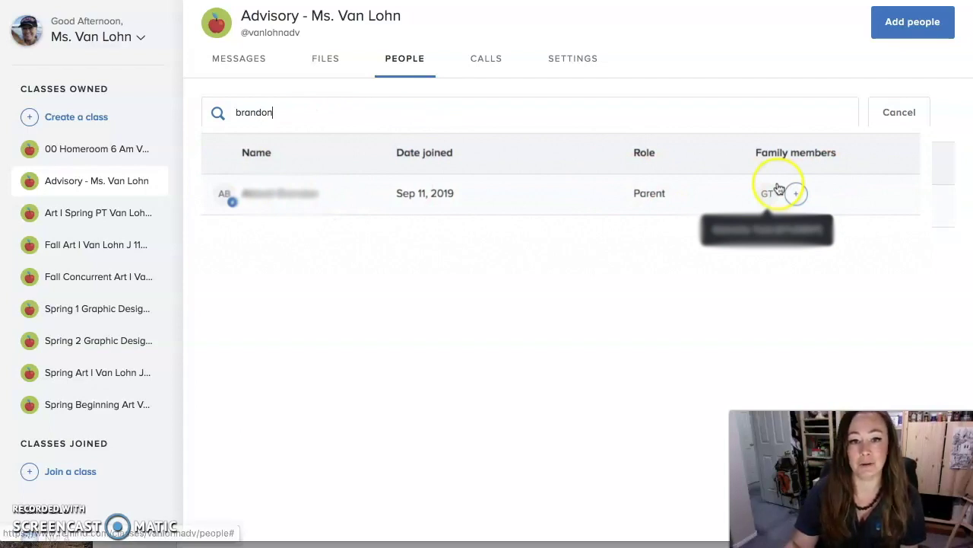
drag(296, 110, 226, 112)
key(BackSpace)
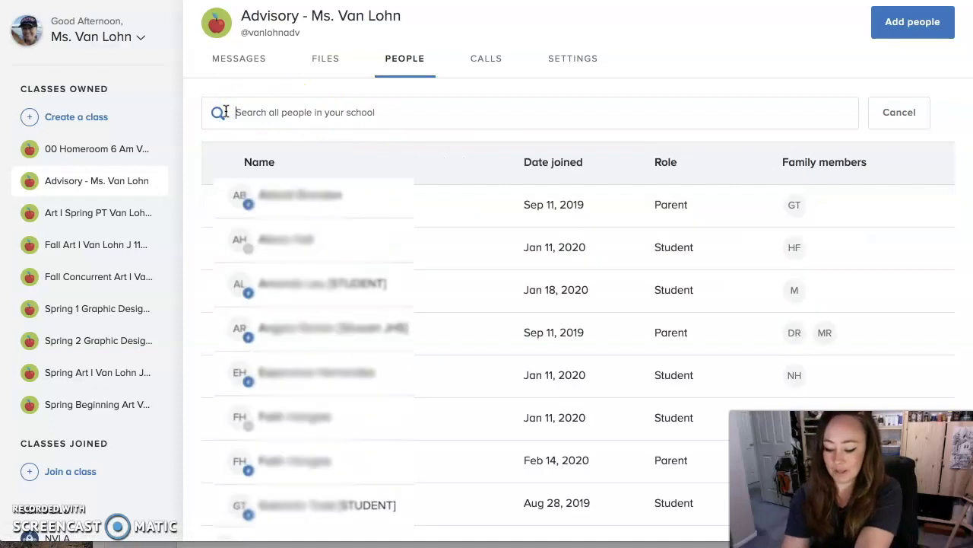
text(kat)
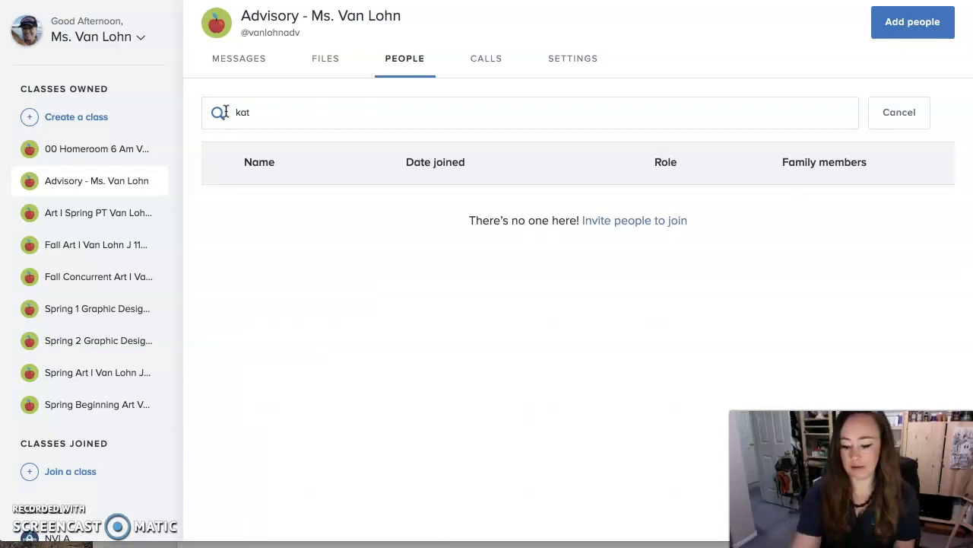
text(e)
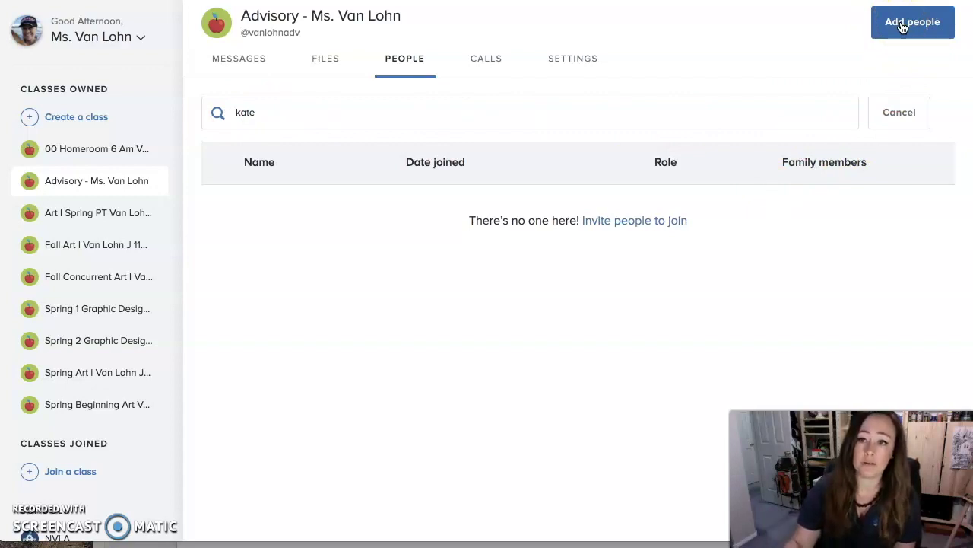
Open the Add People form and review the student and parent name and contact entry fields
click(905, 25)
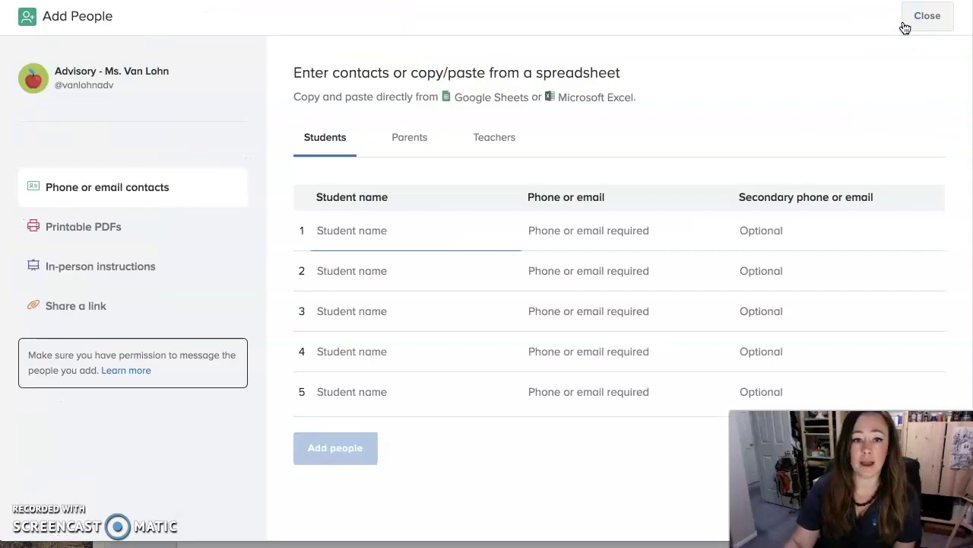
click(449, 238)
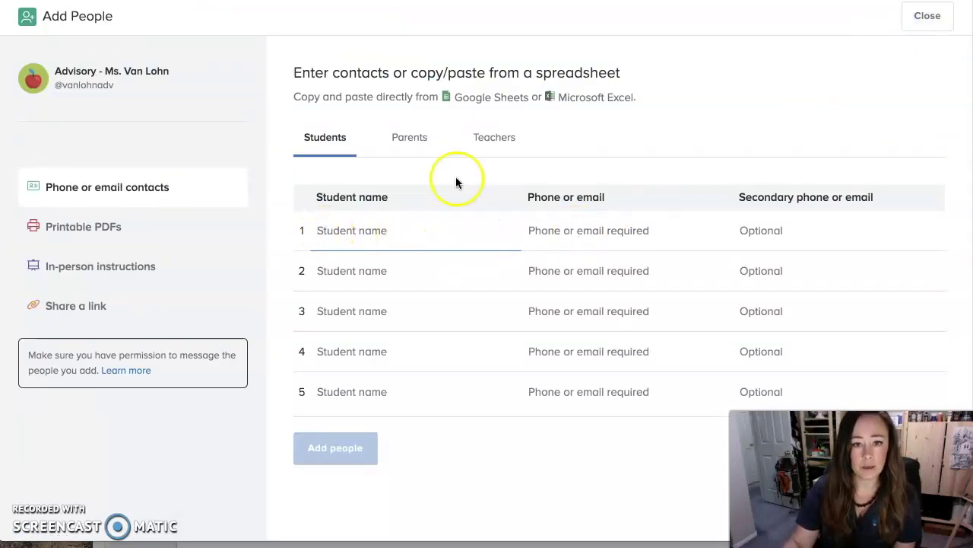
click(423, 143)
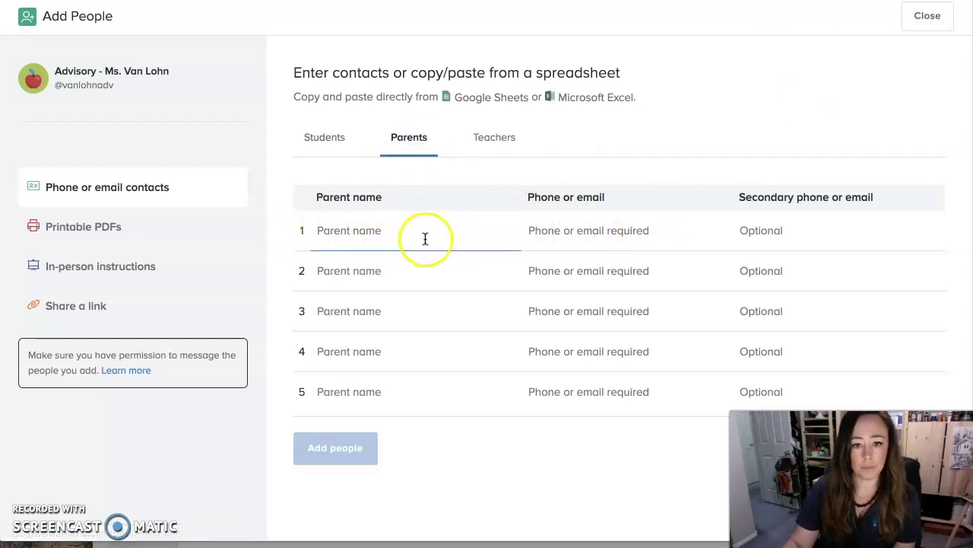
click(564, 232)
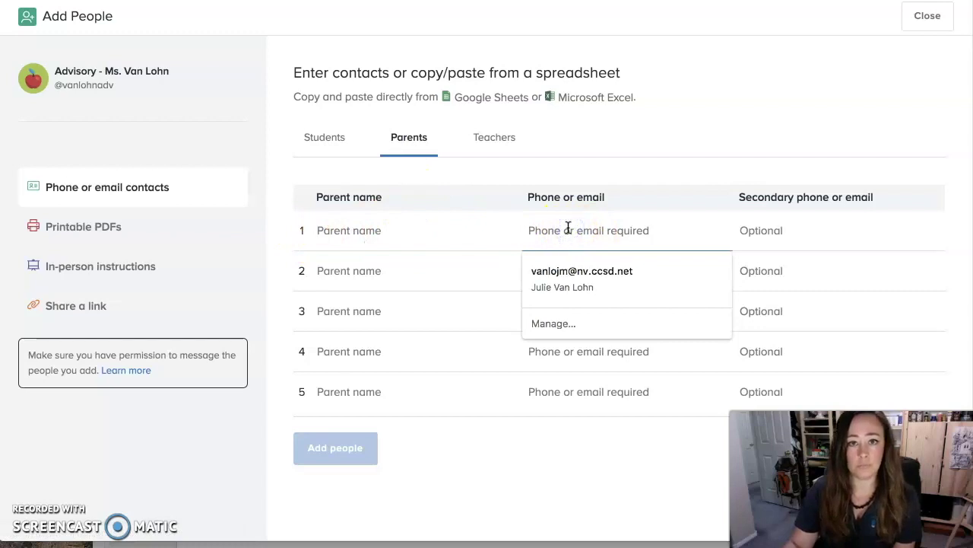
click(770, 230)
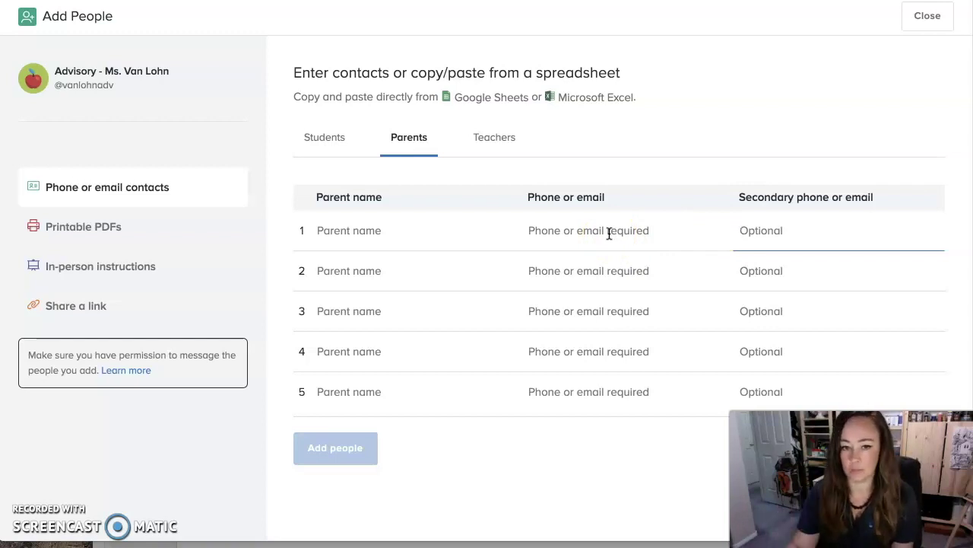
Compare the Students, Teachers and Parents tabs, then return to messages and the Word agenda
click(316, 137)
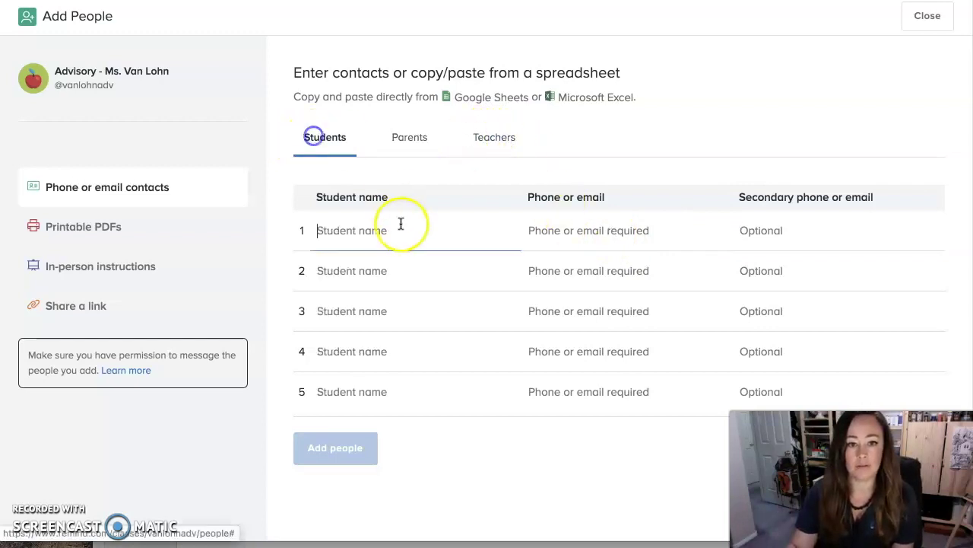
click(520, 141)
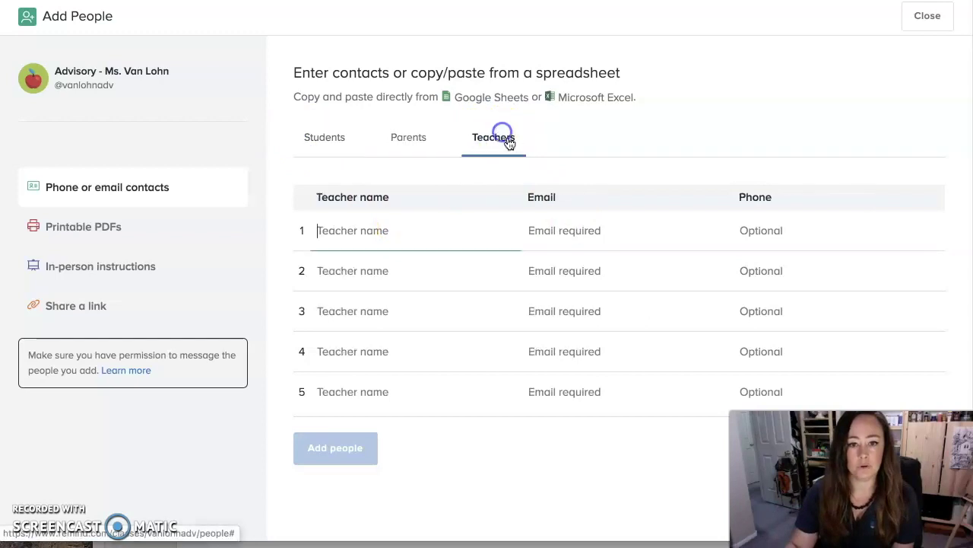
click(337, 139)
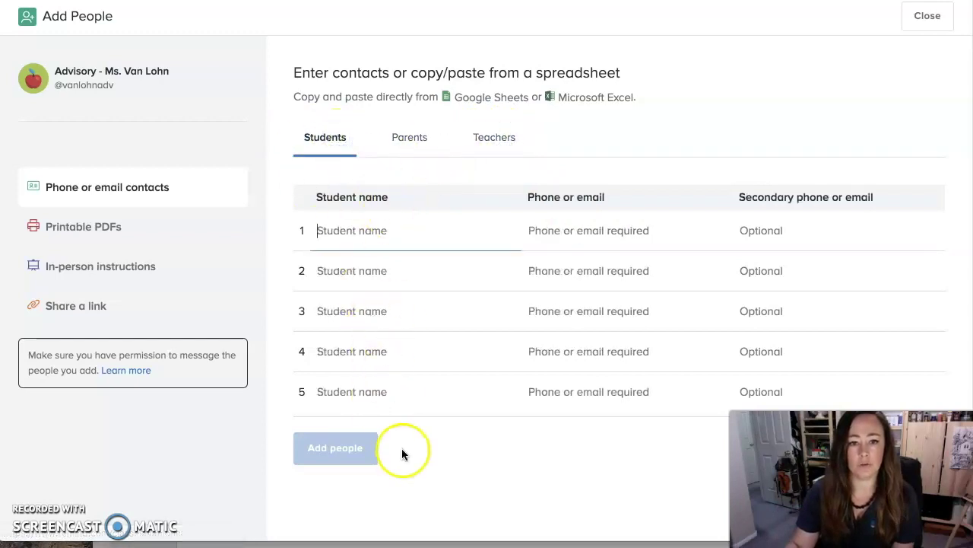
click(407, 136)
click(326, 137)
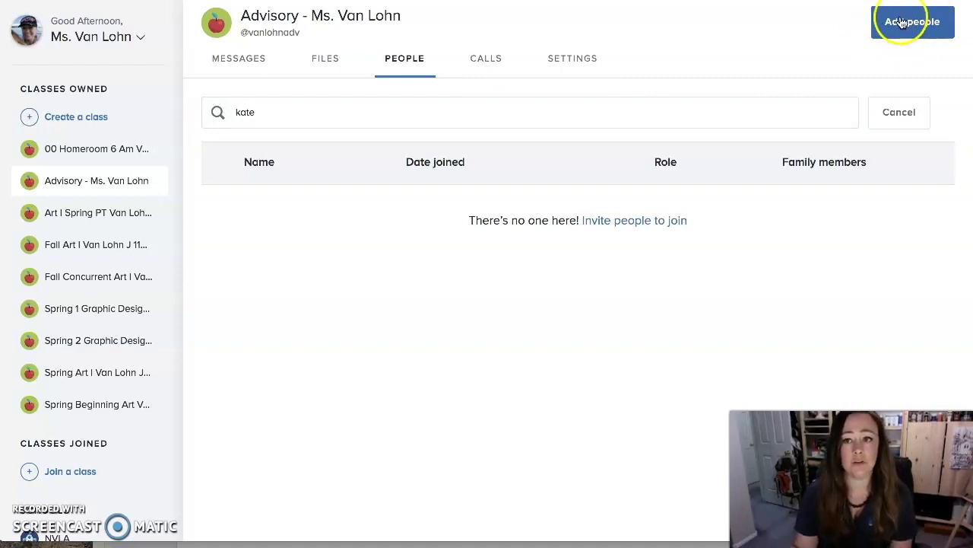
click(239, 68)
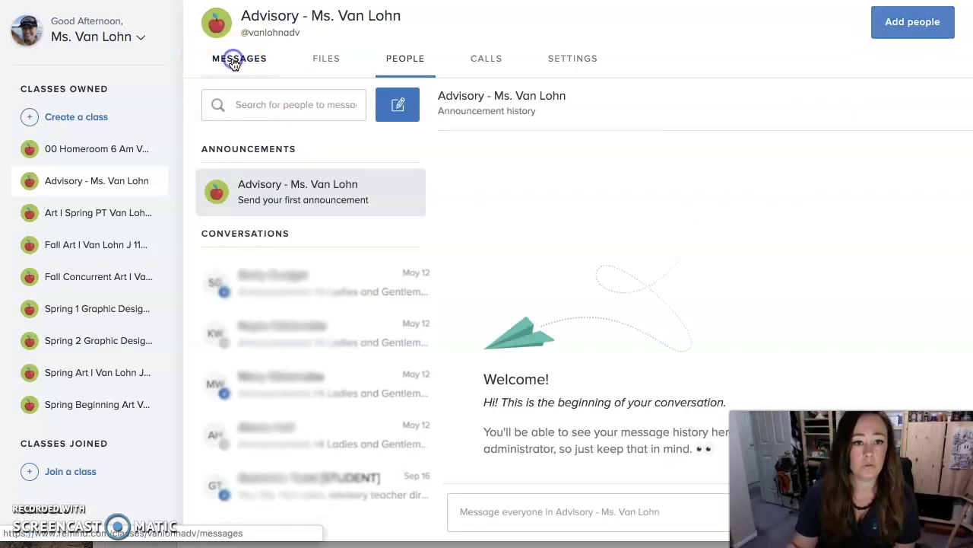
key(super+Tab)
Strike through the agenda line 'Students and parents get placed?'
click(444, 449)
drag(569, 447, 334, 448)
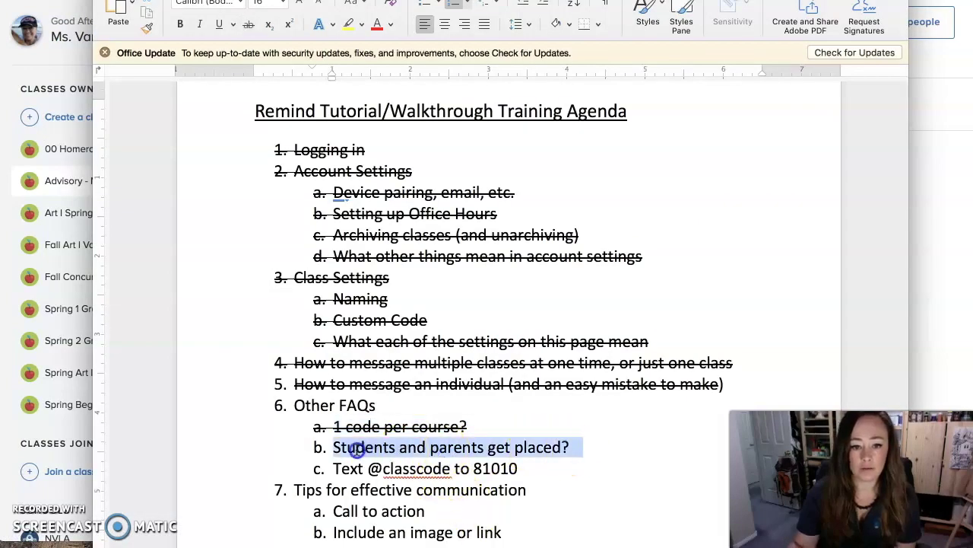
click(248, 24)
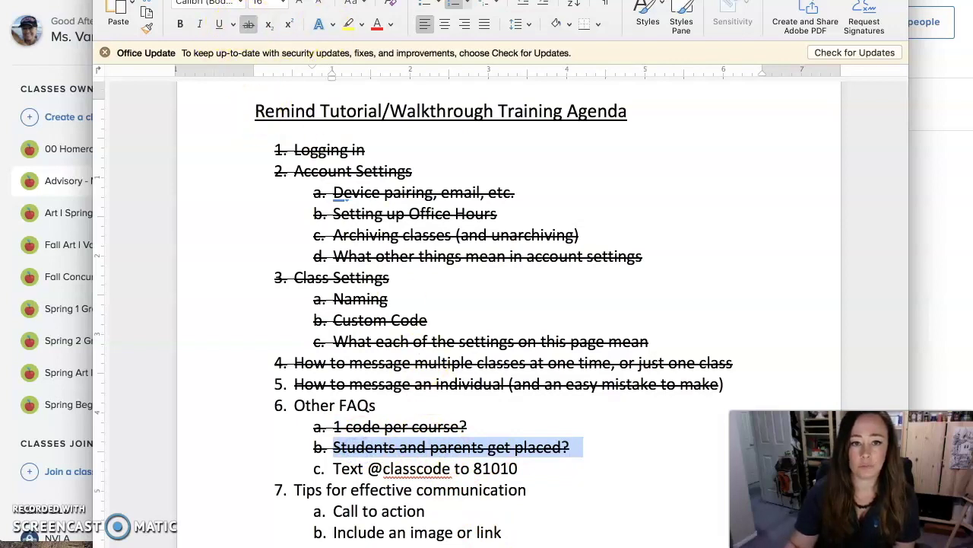
click(520, 469)
drag(542, 471, 331, 472)
click(349, 23)
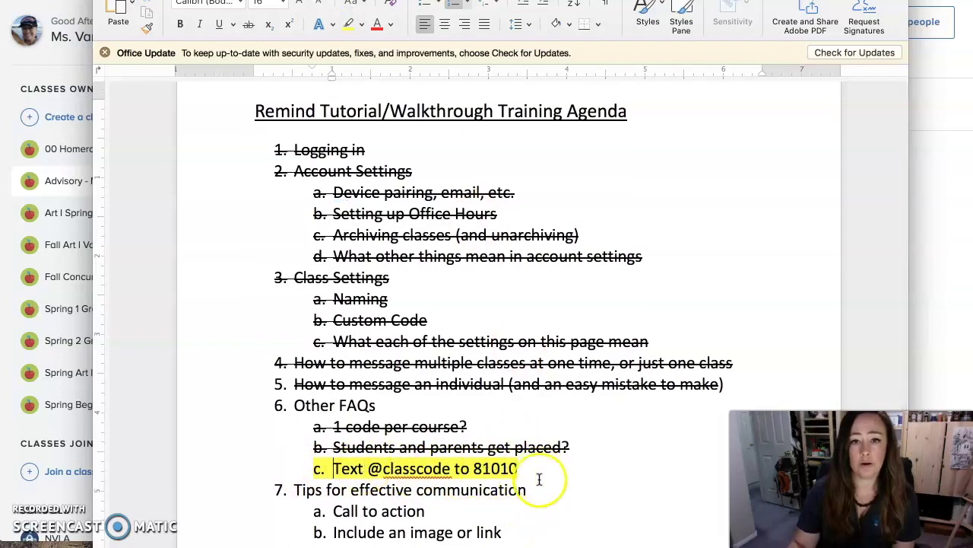
click(323, 489)
drag(323, 489, 523, 489)
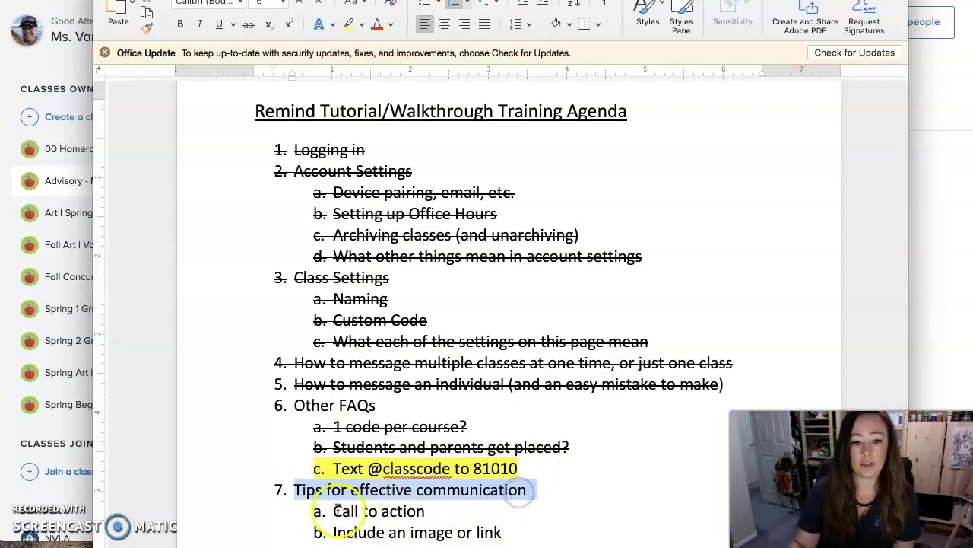